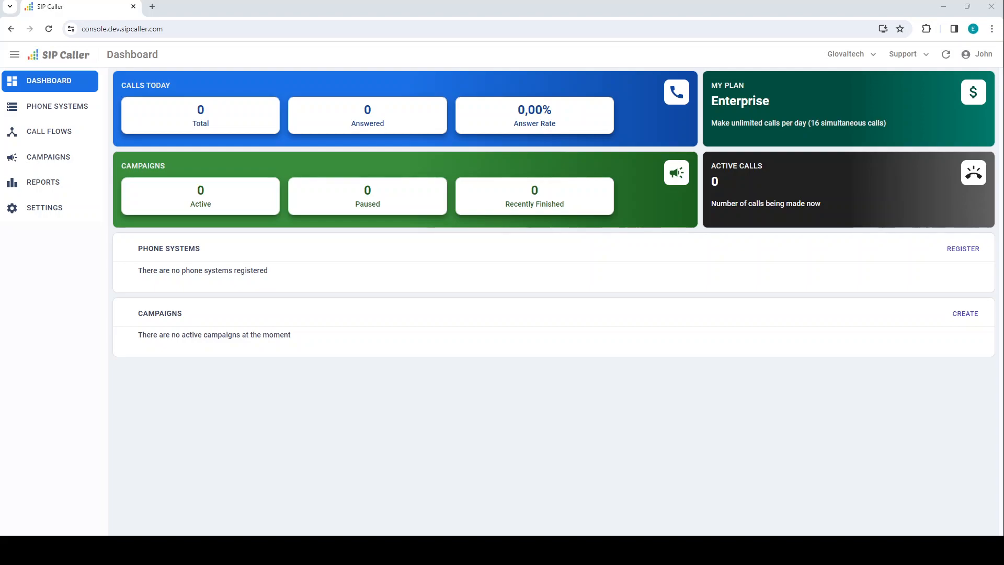
# Start registering a phone system named "MyPhoneSystem" with IP address 170.187.138.43, and proceed to its extension configuration.
pyautogui.click(66, 114)
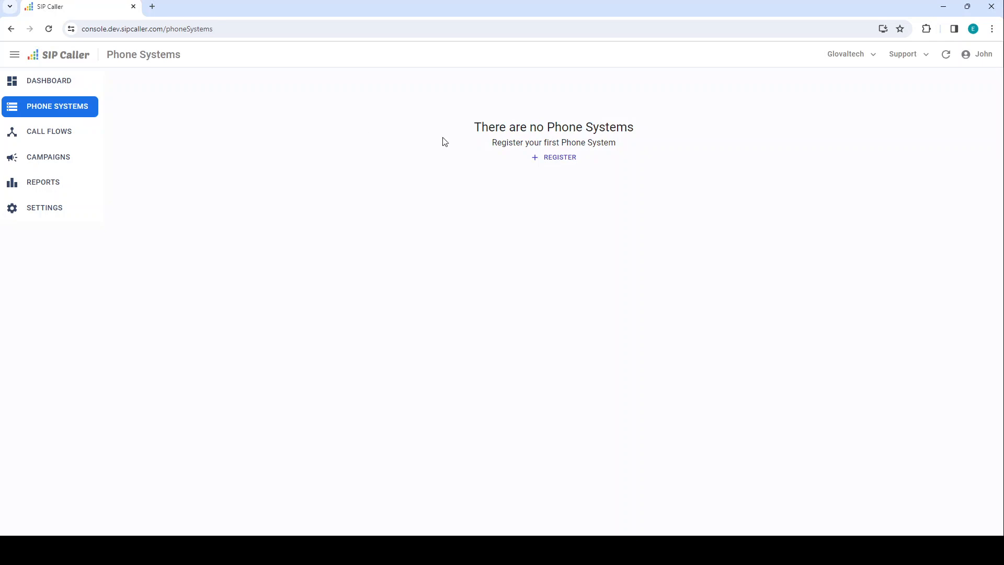
pyautogui.click(564, 161)
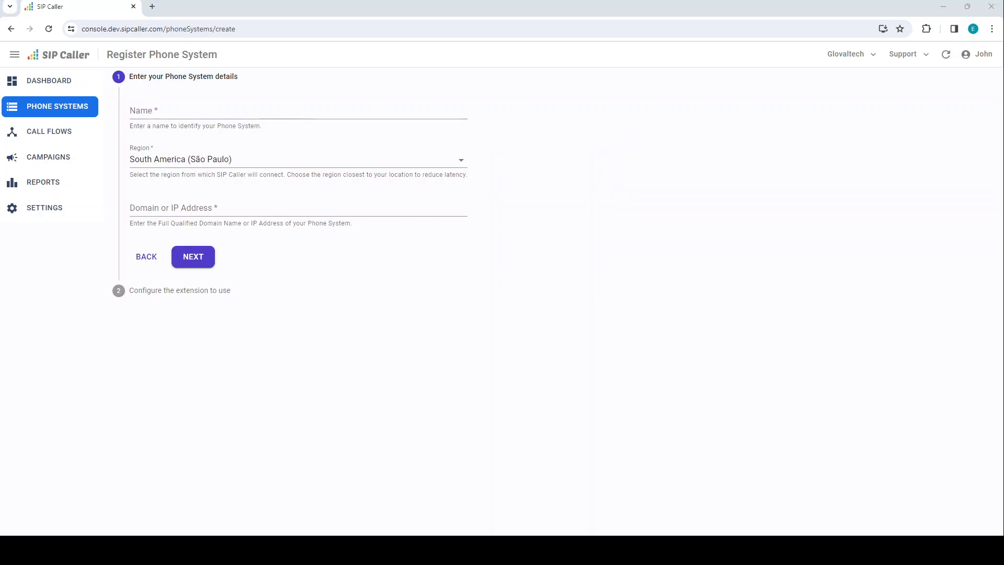
pyautogui.click(210, 108)
pyautogui.write('MyP')
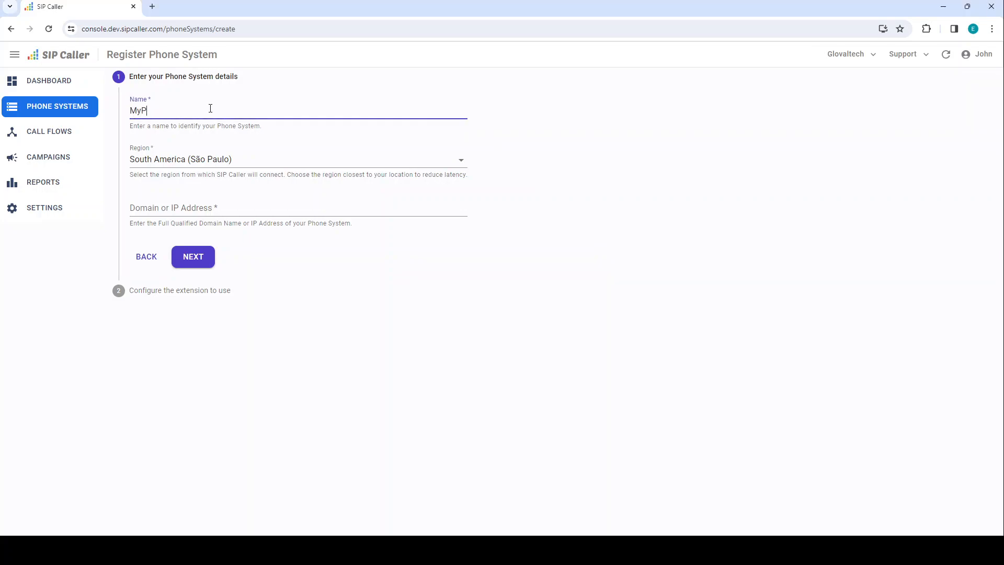
pyautogui.write('honeSyste')
pyautogui.write('j')
pyautogui.press('BackSpace')
pyautogui.write('m')
pyautogui.press('Tab')
pyautogui.press('Tab')
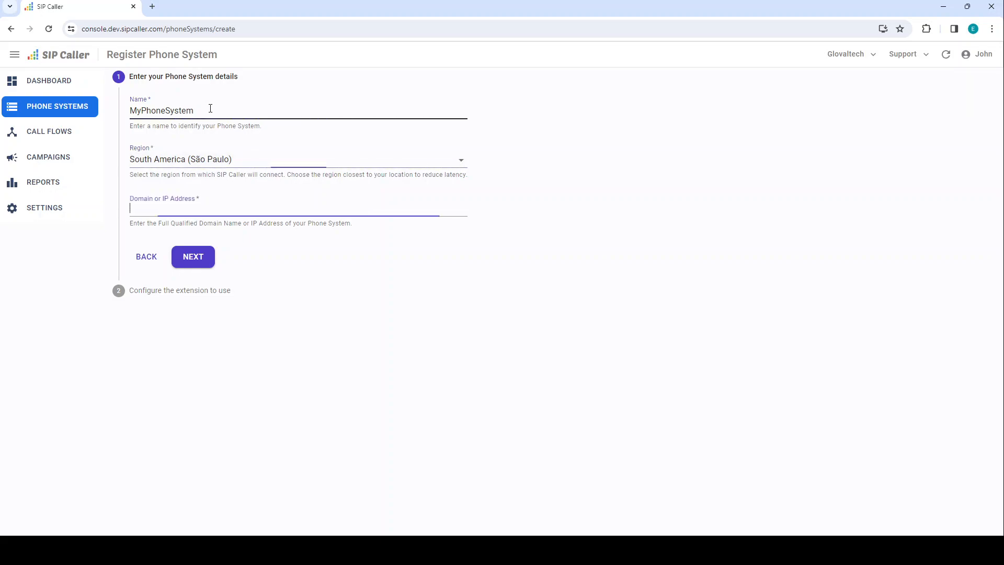
pyautogui.write('170.187.138.43')
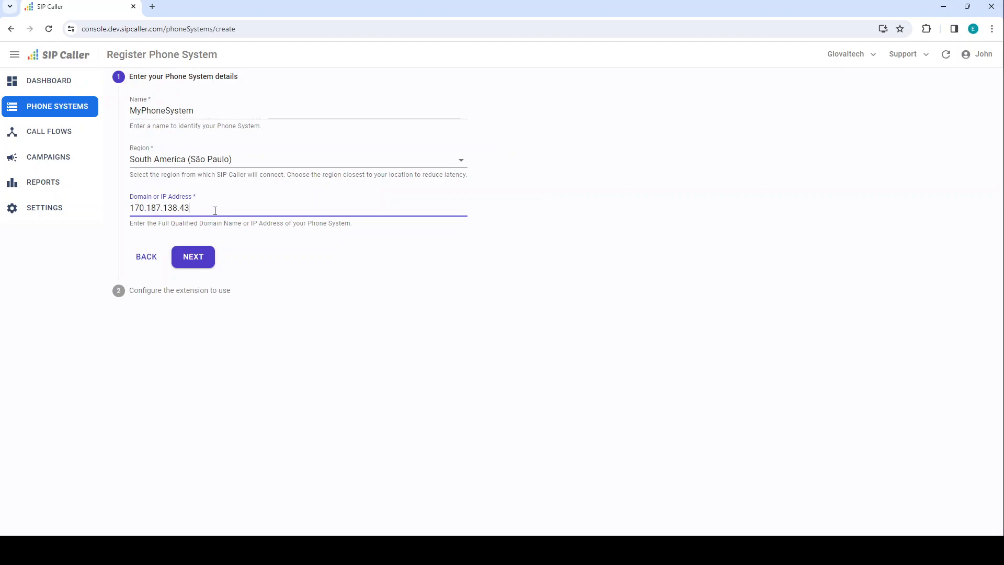
pyautogui.click(203, 257)
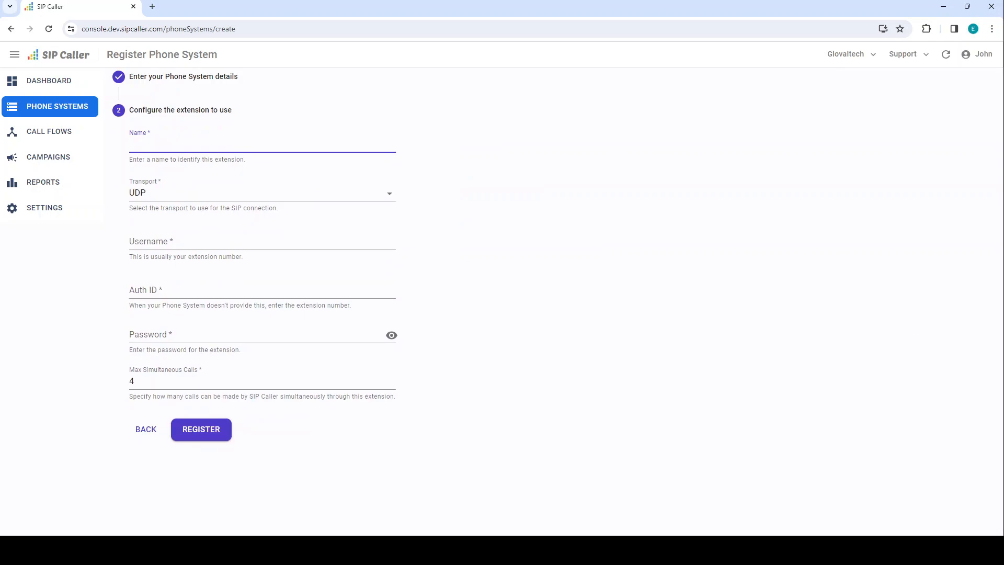
# Configure the extension with name "Extension200", username 200 and auth ID 200, and paste the extension password.
pyautogui.click(182, 147)
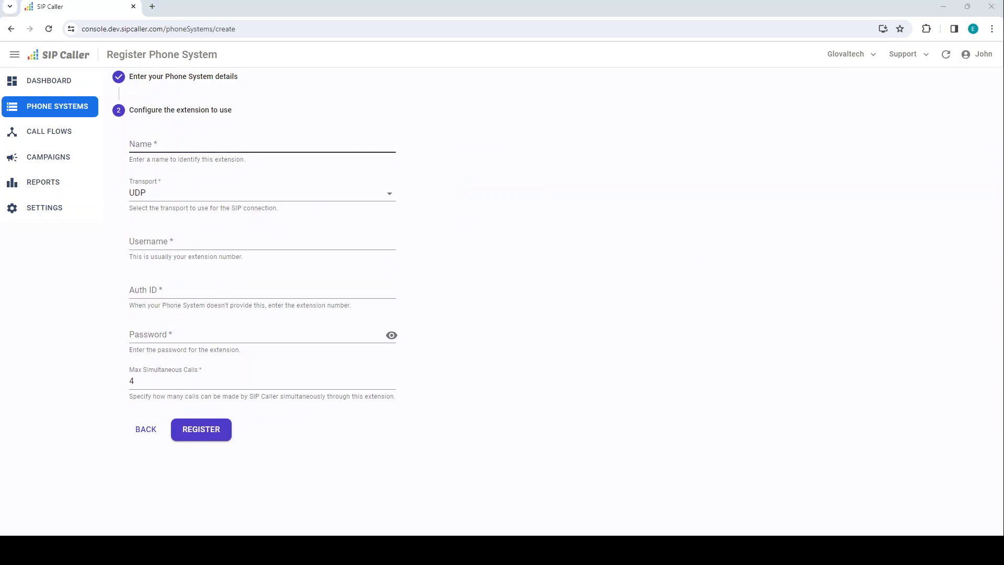
pyautogui.write('Extension200')
pyautogui.press('Tab')
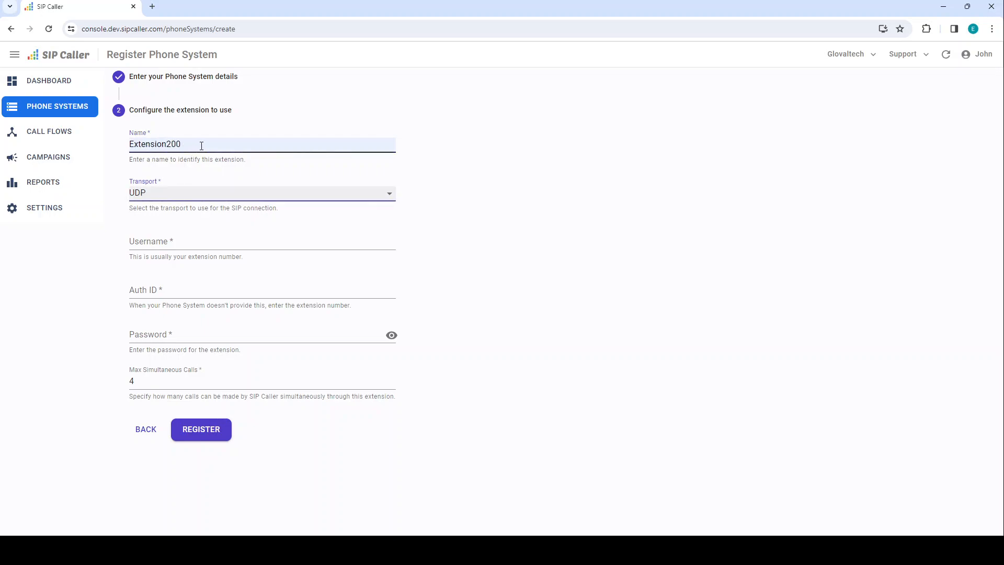
pyautogui.click(176, 242)
pyautogui.write('200')
pyautogui.press('Tab')
pyautogui.write('200')
pyautogui.press('Tab')
pyautogui.hotkey('ctrl', 'v')
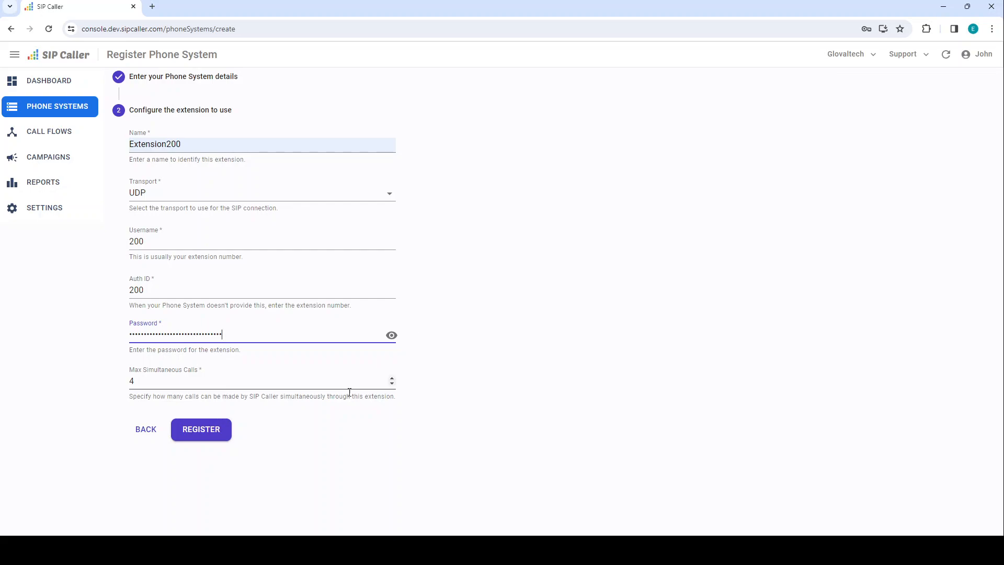
# Register the phone system with a maximum of 10 simultaneous calls and check its status on the dashboard.
pyautogui.click(191, 385)
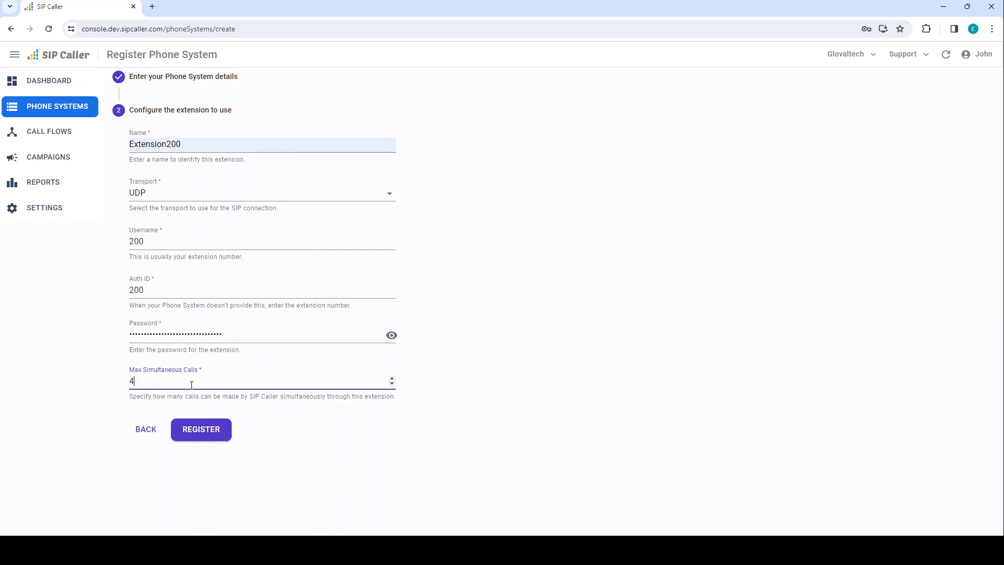
pyautogui.press('BackSpace')
pyautogui.write('10')
pyautogui.click(220, 434)
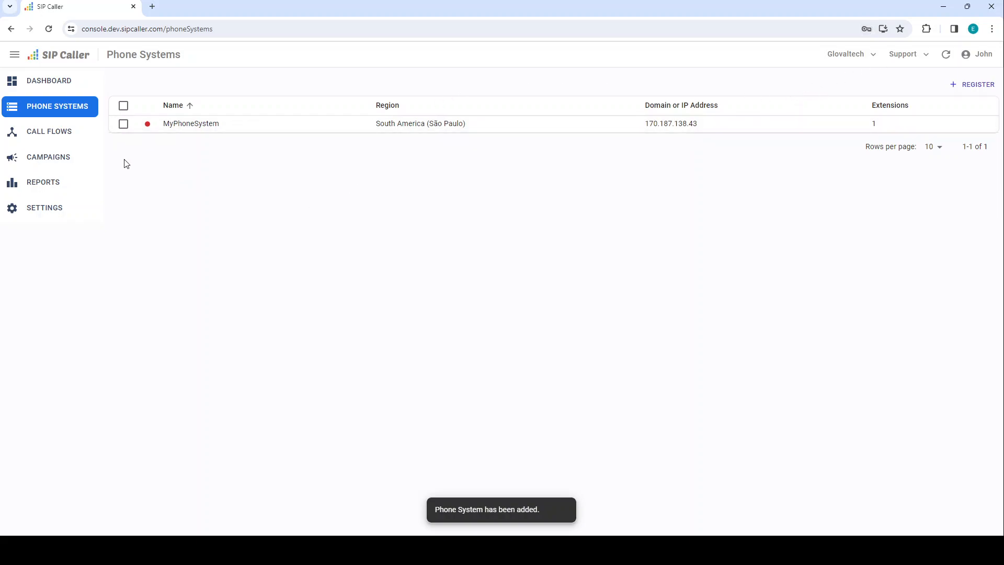
pyautogui.click(57, 88)
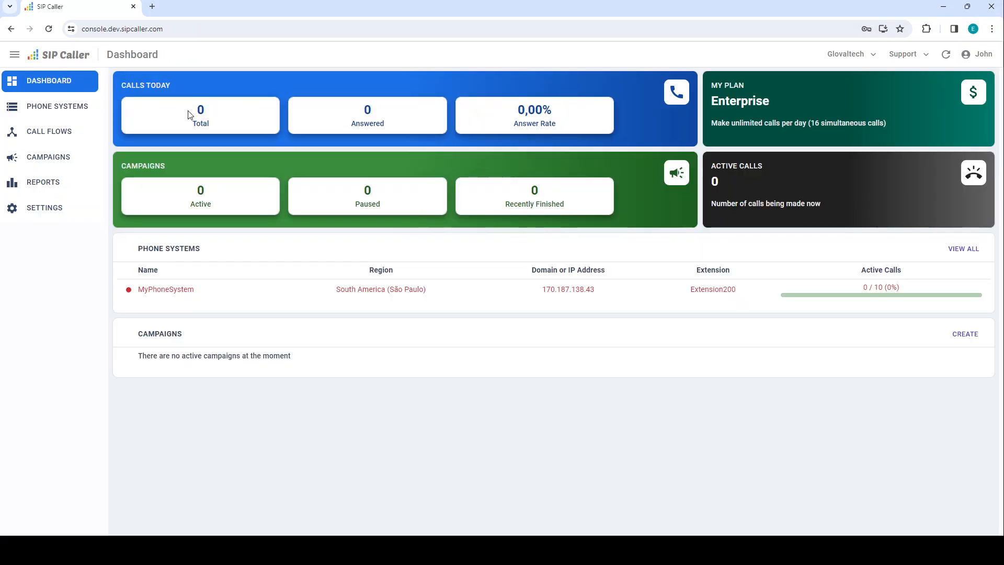
pyautogui.moveTo(130, 292)
# Start a Survey-template call flow named "Survey Callflow" with welcome message "Hello [Customer Name], we are calling you regarding the call you recently had with us.".
pyautogui.click(79, 134)
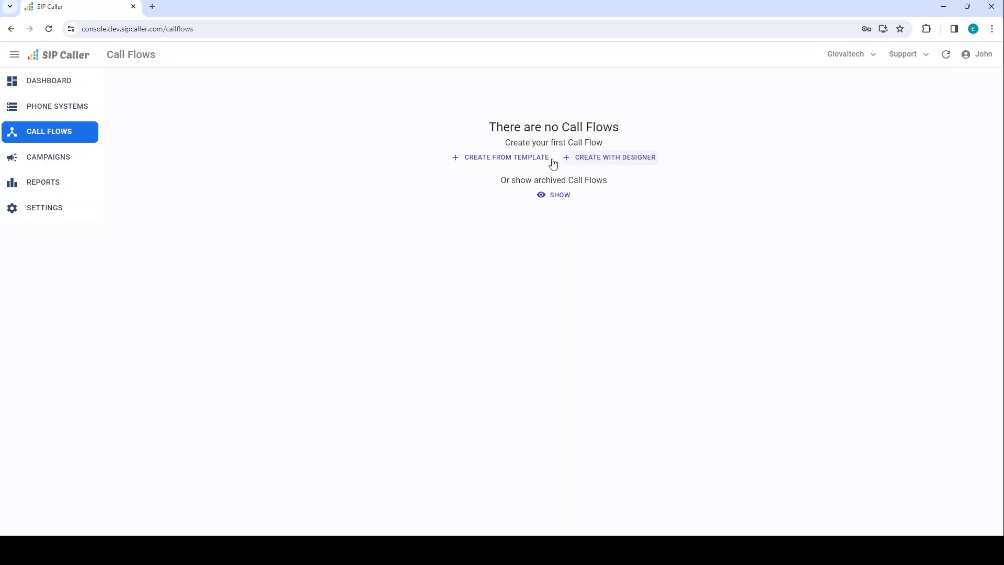
pyautogui.click(516, 162)
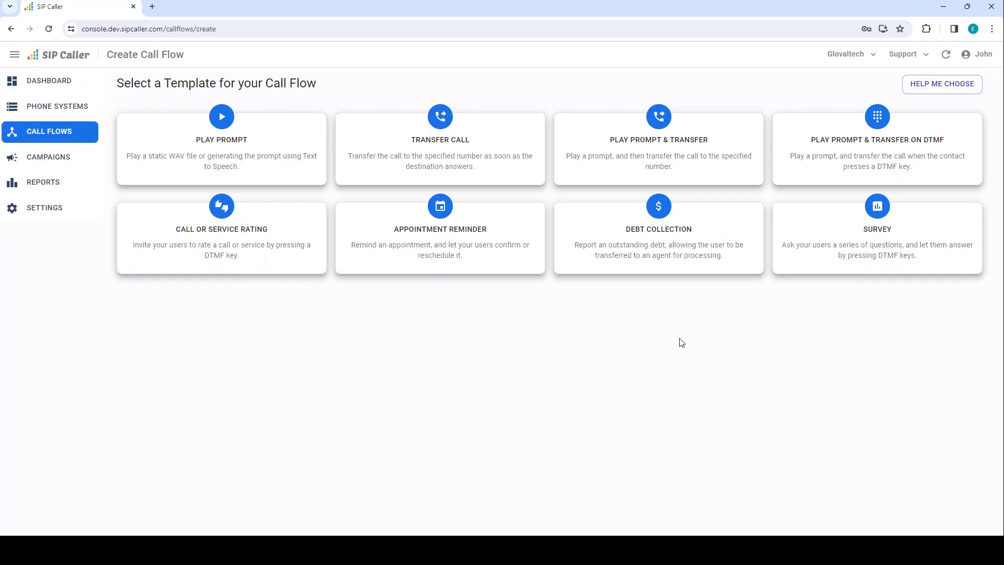
pyautogui.click(809, 230)
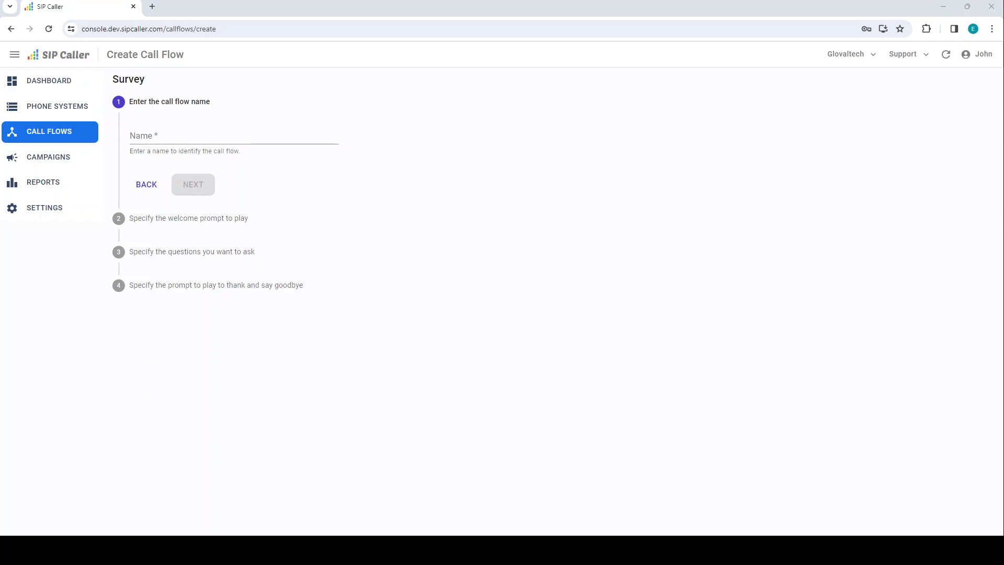
pyautogui.click(320, 142)
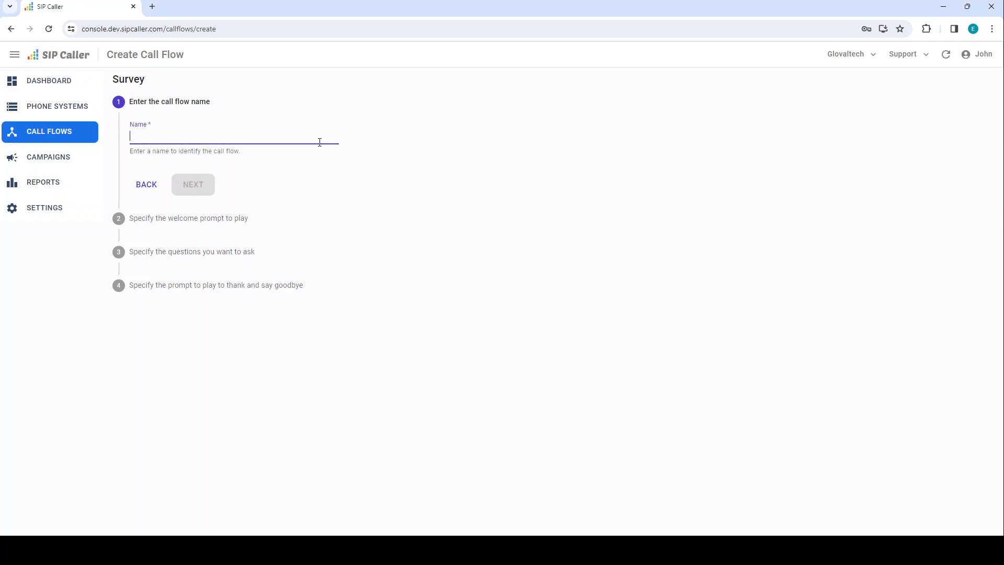
pyautogui.write('Surv')
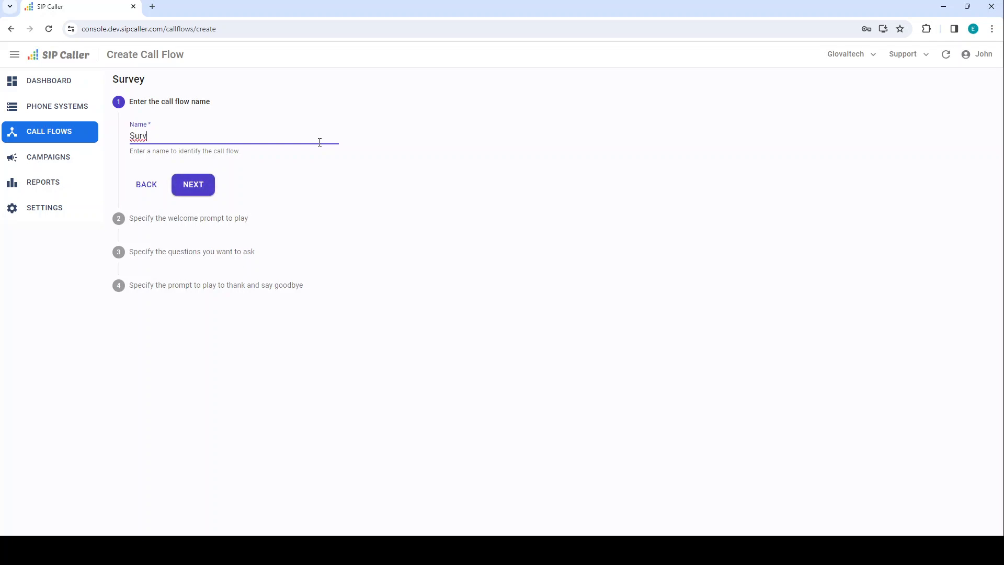
pyautogui.write('ey Callflow')
pyautogui.click(201, 189)
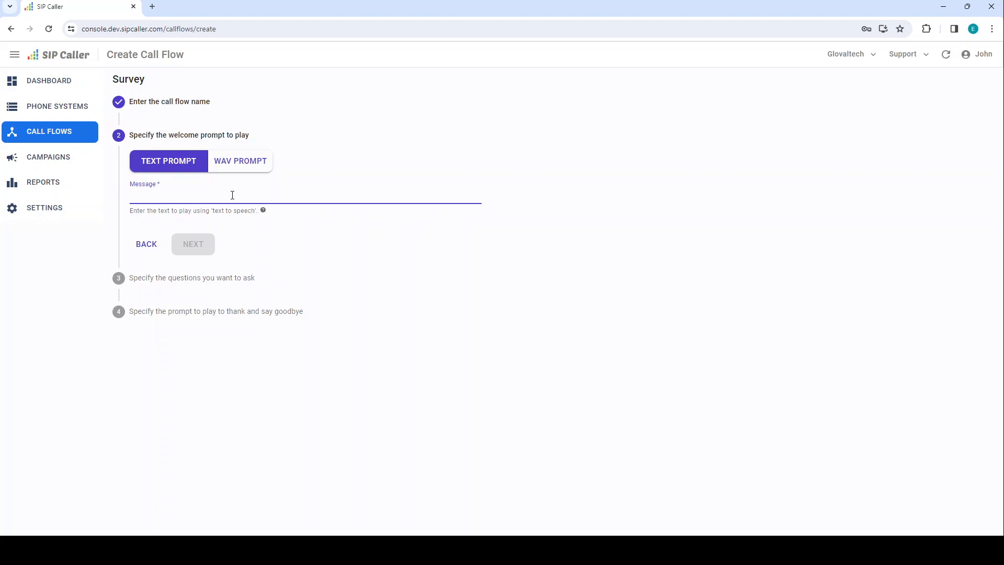
pyautogui.write('Hello [Customer Name], we are calling you regarding the call you recently had with us.')
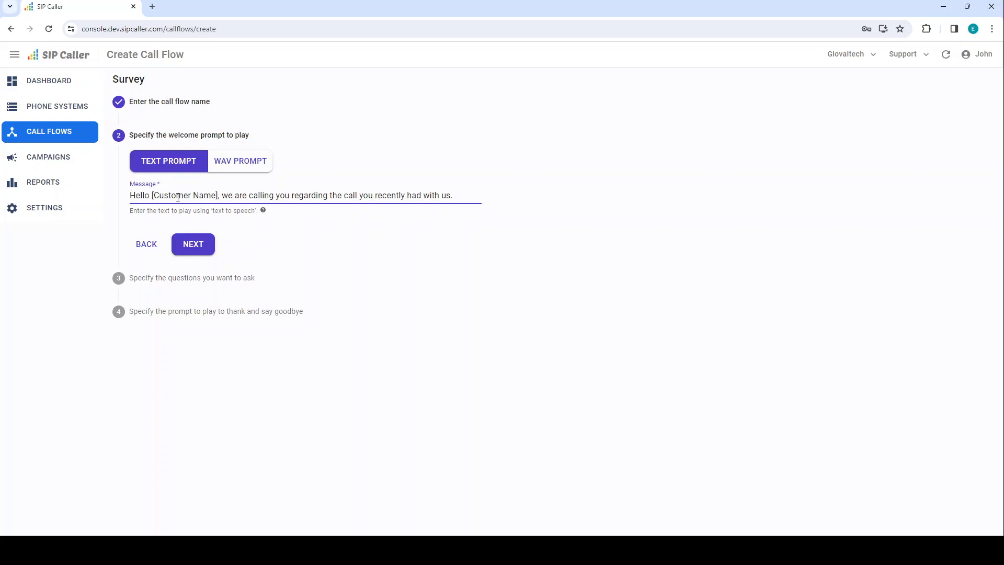
# Highlight the [Customer Name] variable in the welcome message to examine how it is written.
pyautogui.click(218, 195)
pyautogui.hotkey('shift', 'Left')
pyautogui.hotkey('shift', 'Left')
pyautogui.hotkey('shift', 'Left')
pyautogui.hotkey('shift', 'Left')
pyautogui.hotkey('shift', 'Left')
pyautogui.hotkey('shift', 'Left')
pyautogui.hotkey('shift', 'Left')
pyautogui.hotkey('shift', 'Left')
pyautogui.hotkey('shift', 'Left')
pyautogui.hotkey('shift', 'Left')
pyautogui.hotkey('shift', 'Left')
pyautogui.hotkey('shift', 'Left')
pyautogui.hotkey('shift', 'Left')
pyautogui.hotkey('shift', 'Left')
pyautogui.hotkey('shift', 'Left')
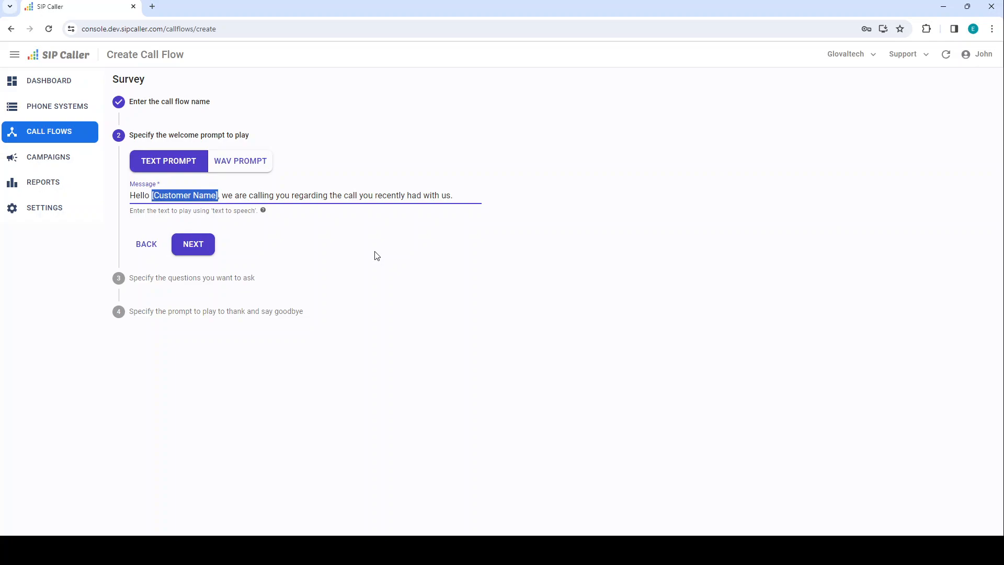
pyautogui.press('Right')
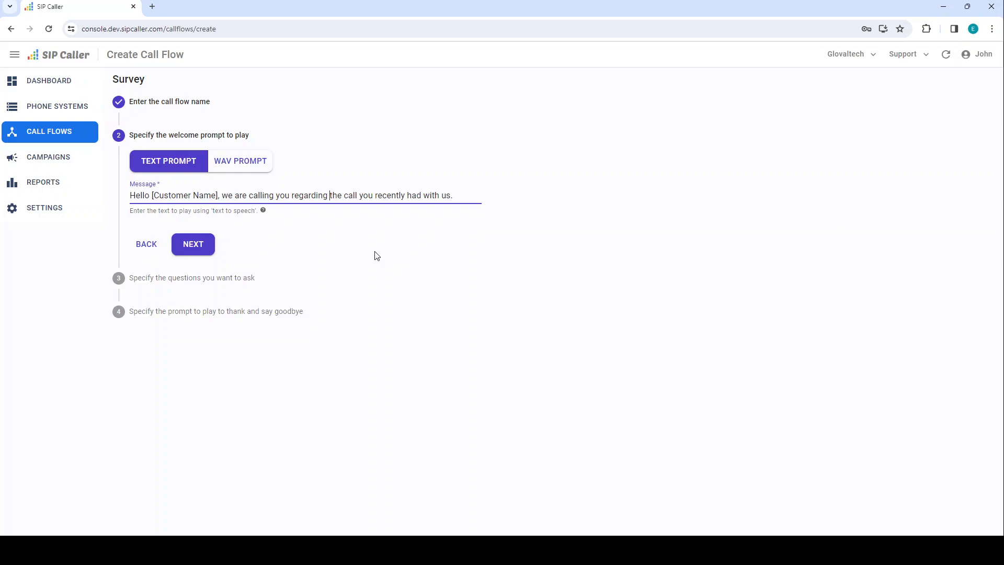
# Set the first survey question to "Please rate the call using a number between 1 and 5." and allow only digits 1 to 5.
pyautogui.write('.')
pyautogui.click(192, 251)
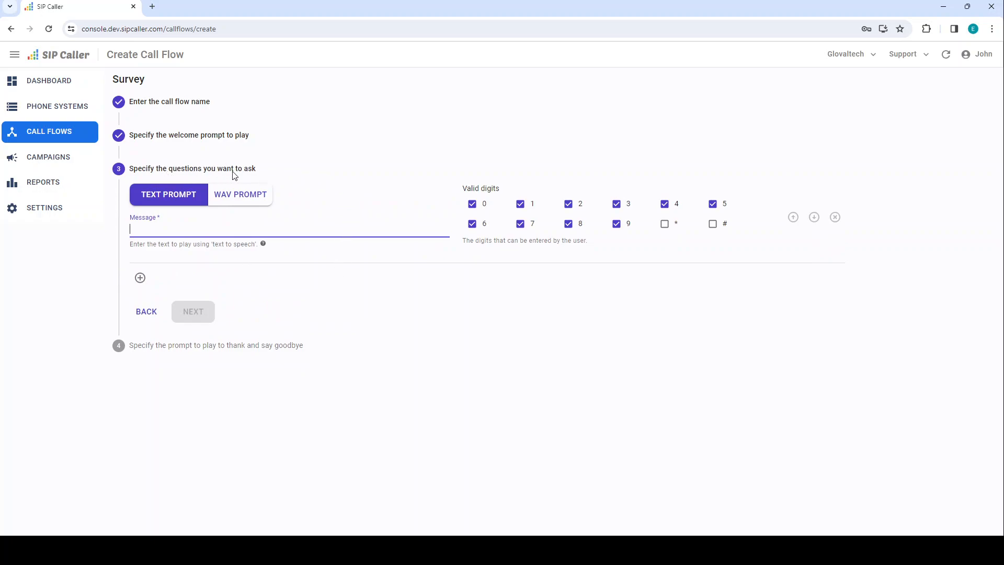
pyautogui.hotkey('alt', 'Tab')
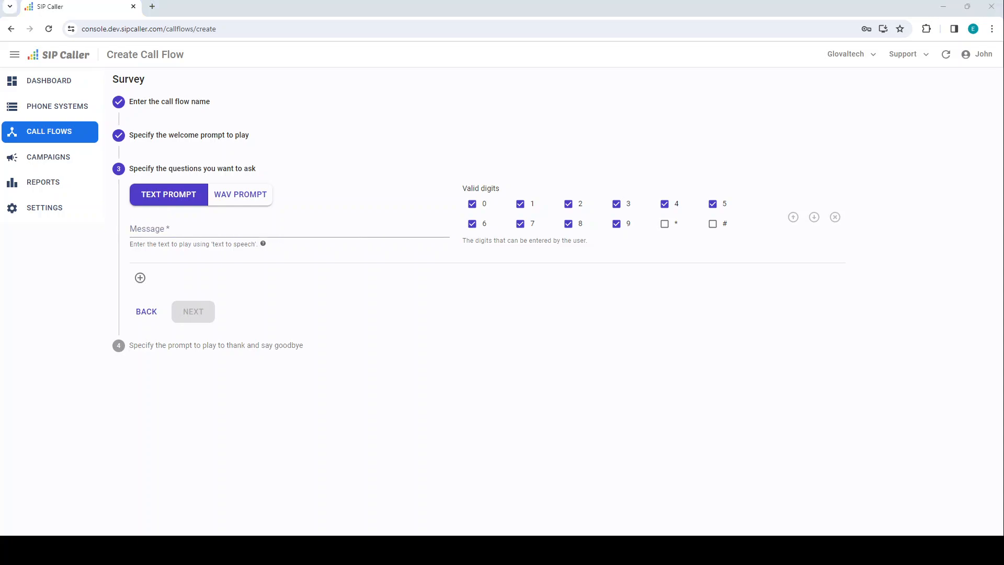
pyautogui.click(393, 232)
pyautogui.write('Please rate the call using a number between 1 and 5.')
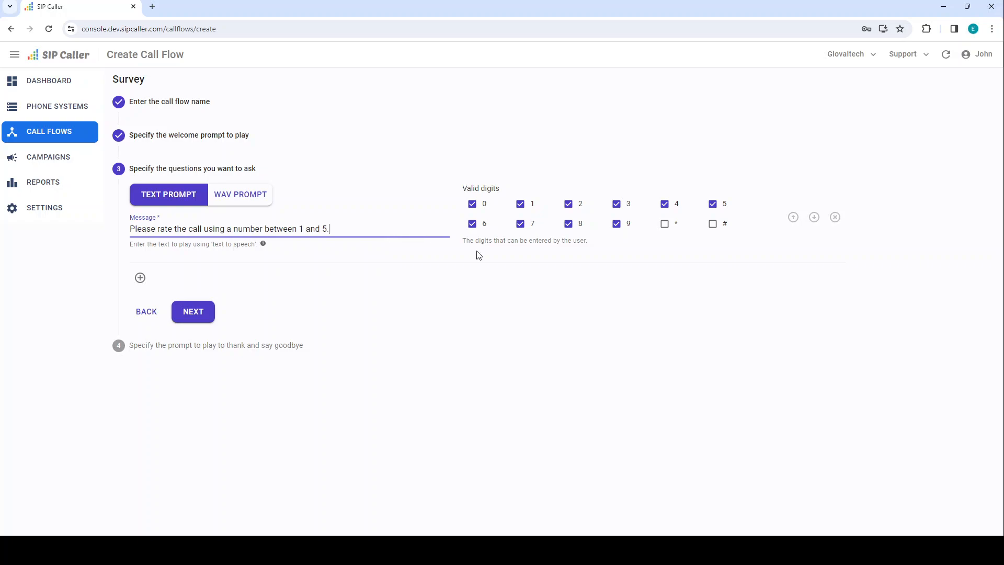
pyautogui.click(472, 204)
pyautogui.click(472, 223)
pyautogui.click(520, 223)
pyautogui.click(568, 223)
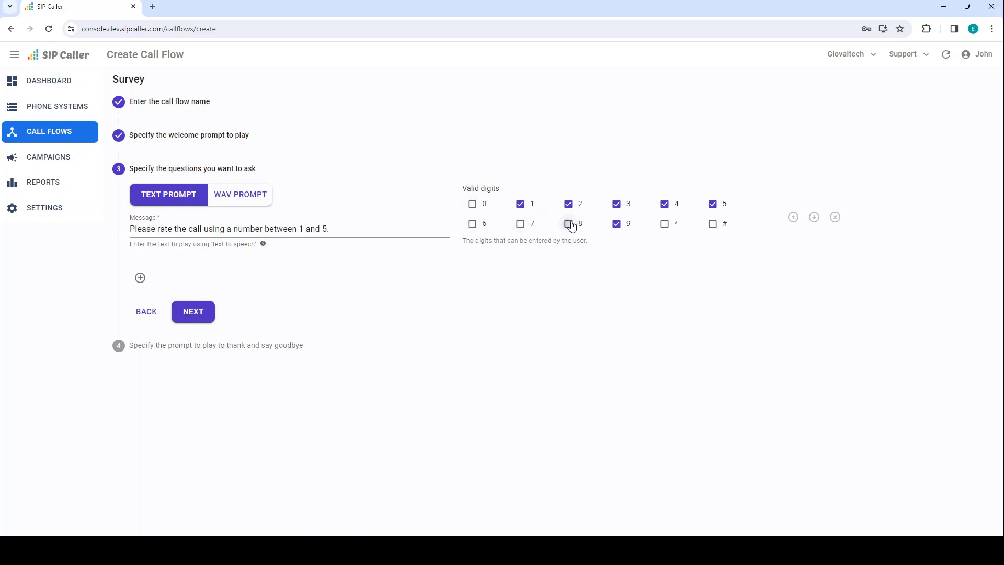
pyautogui.click(616, 224)
# Add the question "Did we resolve the issue for which you called? Please enter 1 for yes, or 2 for no." accepting only digits 1 and 2.
pyautogui.click(141, 279)
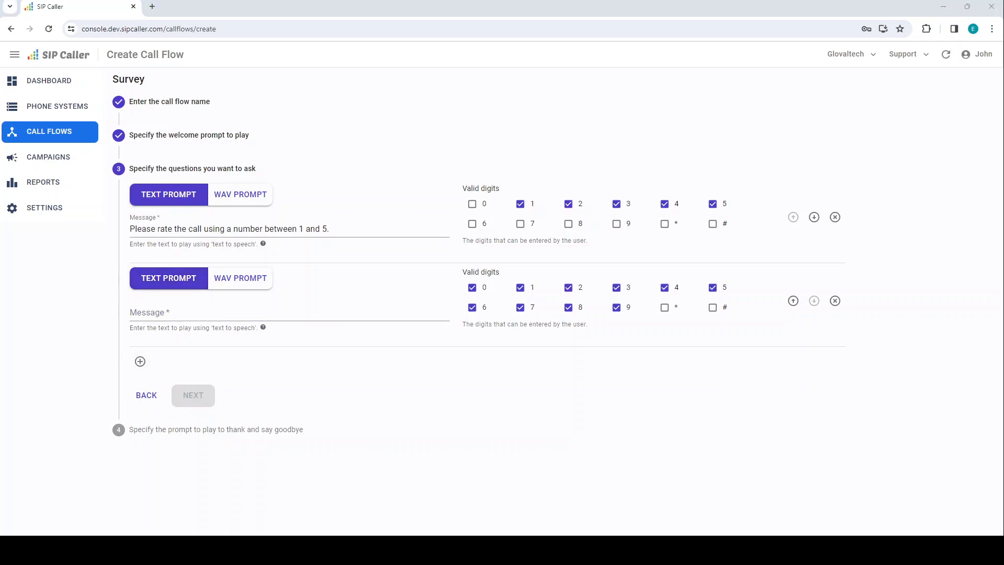
pyautogui.click(378, 312)
pyautogui.write('Did we resolve the issue for which you called? Please enter 1 for yes, or 2 for no.')
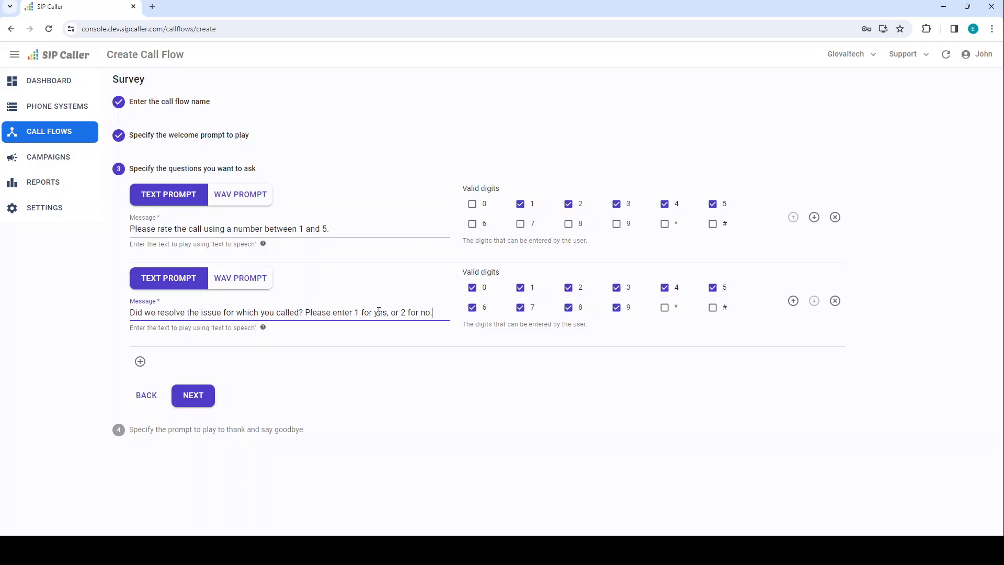
pyautogui.click(473, 288)
pyautogui.click(472, 307)
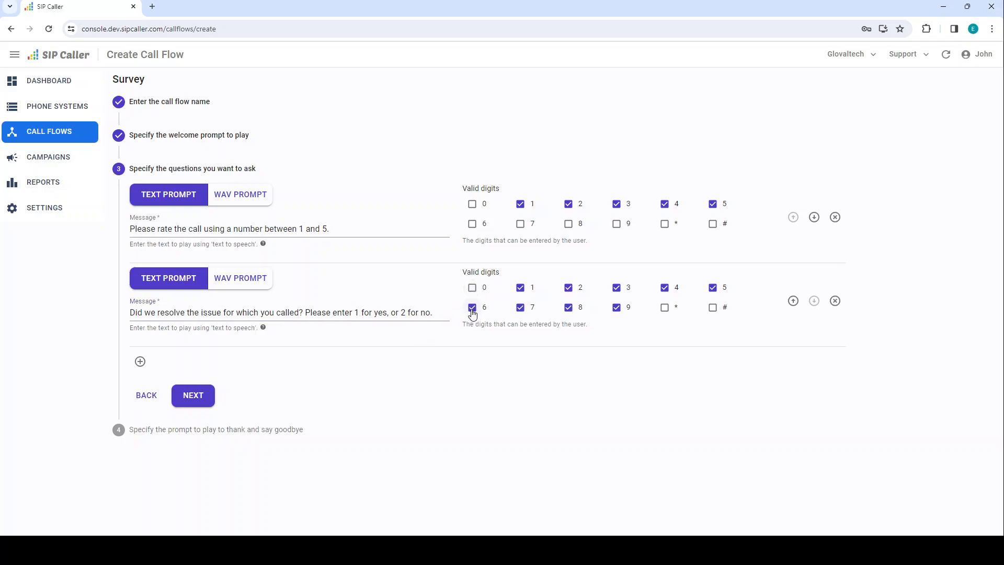
pyautogui.click(520, 307)
pyautogui.click(569, 308)
pyautogui.click(616, 308)
pyautogui.click(616, 287)
pyautogui.click(665, 289)
pyautogui.click(712, 288)
pyautogui.click(193, 396)
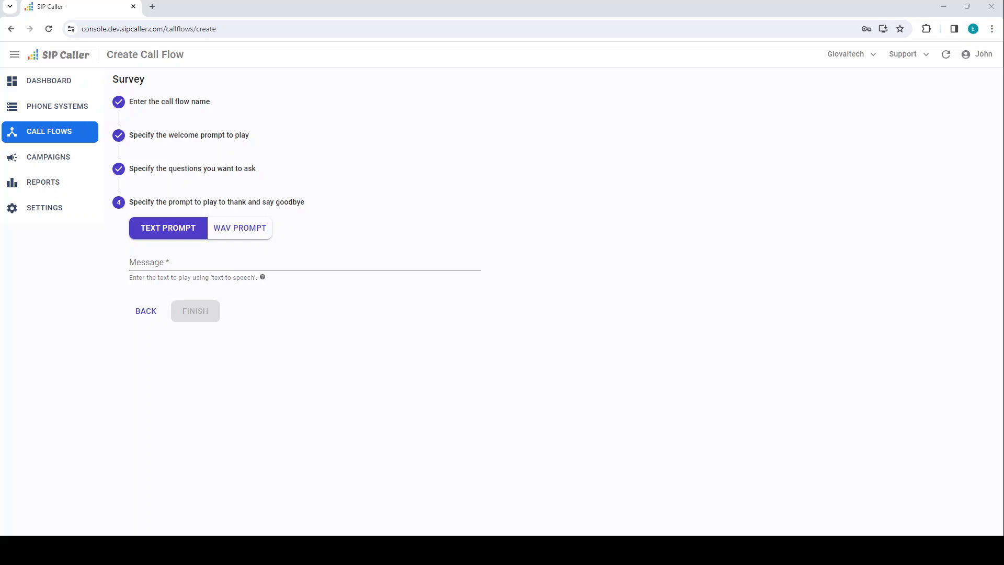
# Enter the goodbye message "Thanks for your answer, have a nice day." and finish creating the call flow.
pyautogui.click(207, 265)
pyautogui.write('Thanks for your answer, have a nice day.')
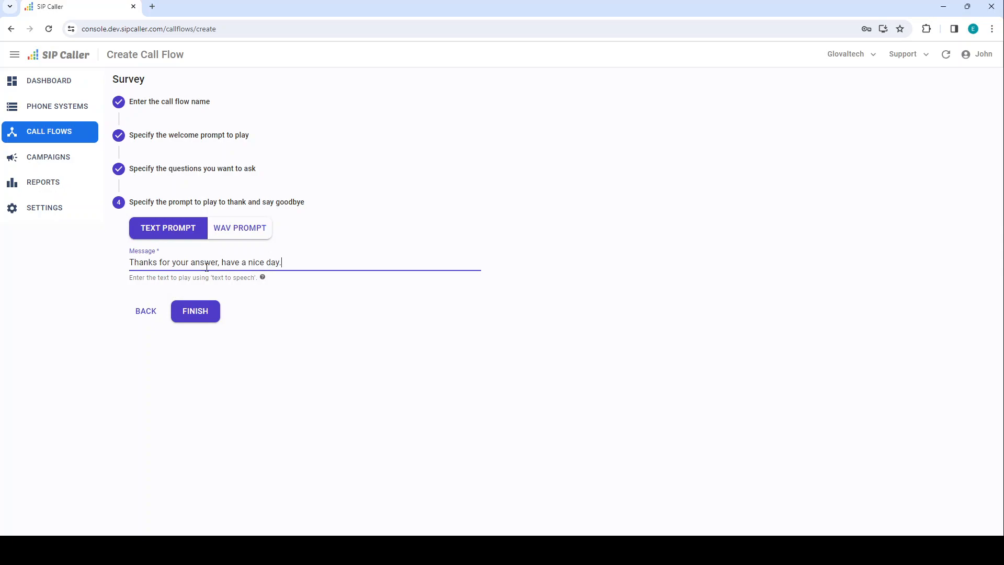
pyautogui.click(205, 314)
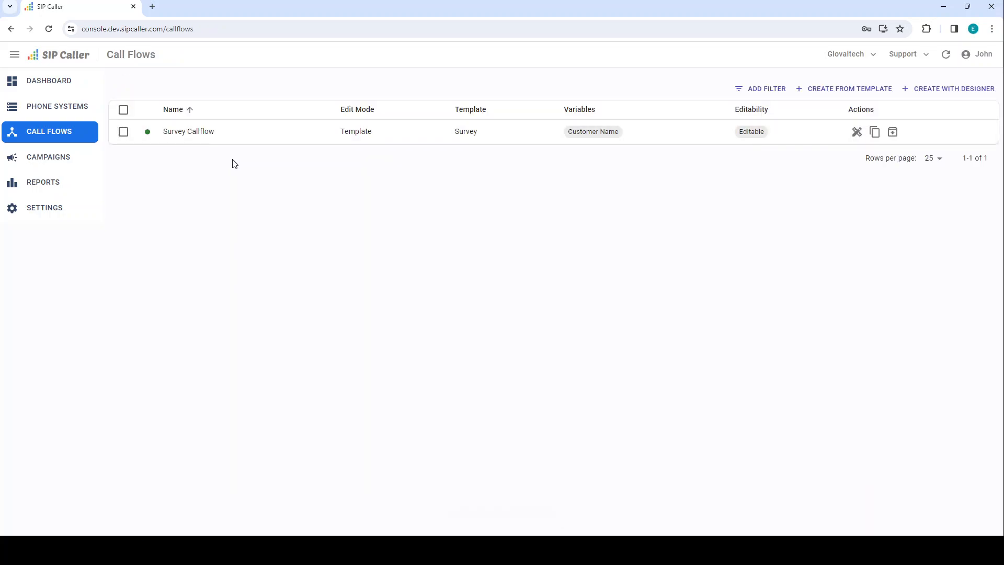
# Start creating a new campaign and name it "Survey campaign".
pyautogui.click(54, 162)
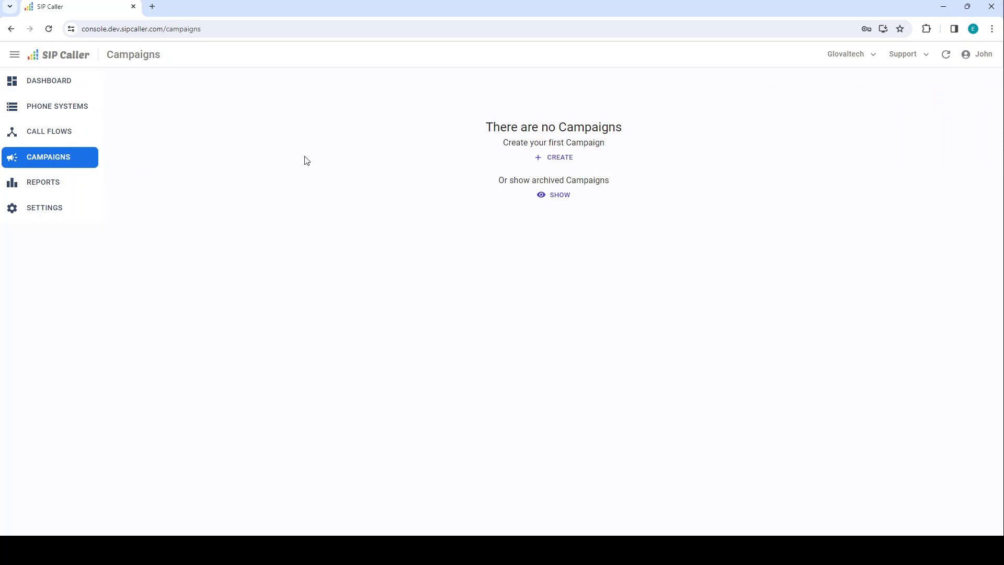
pyautogui.click(567, 160)
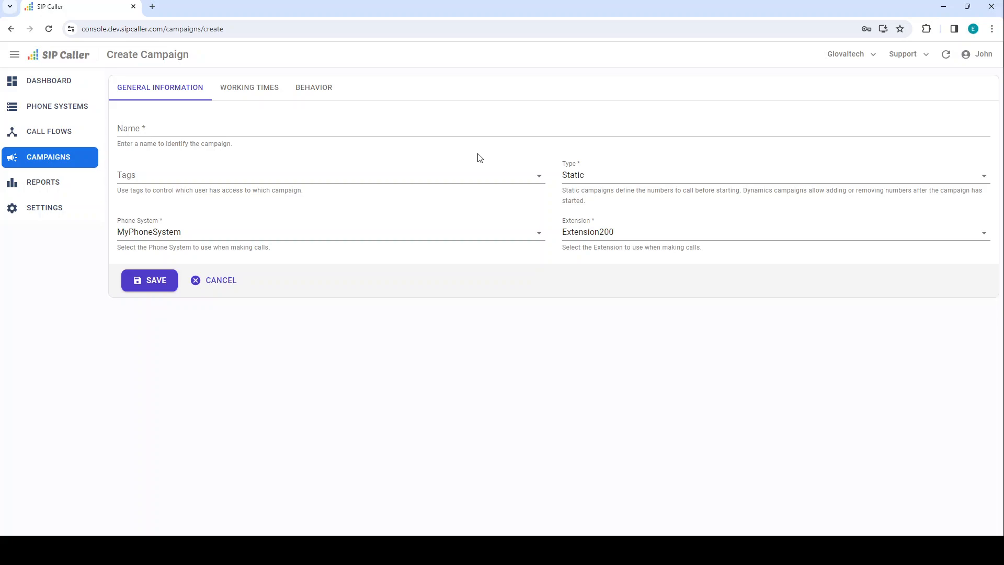
pyautogui.click(267, 131)
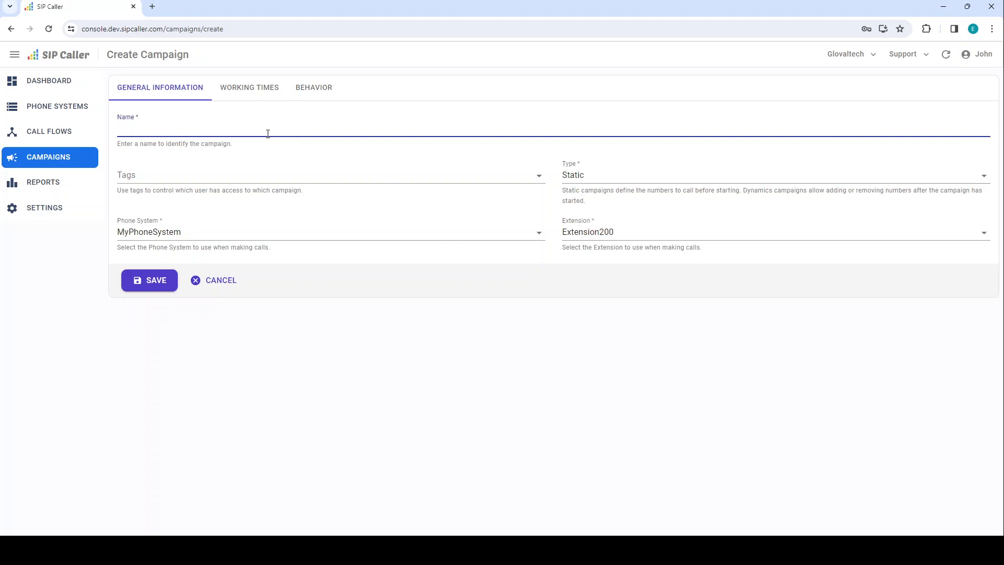
pyautogui.write('Survey campaign')
pyautogui.click(222, 157)
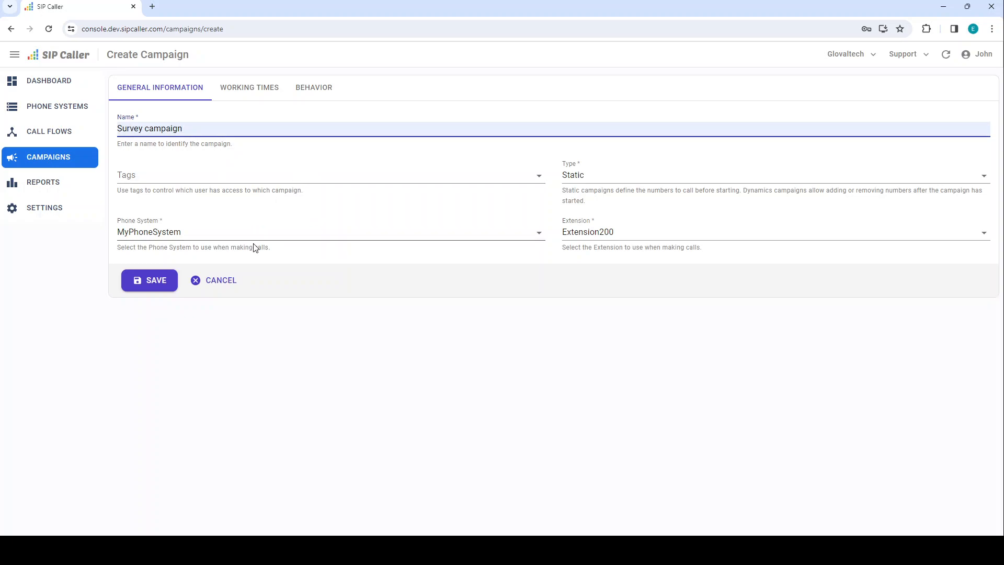
# Assign MyPhoneSystem as the campaign's phone system and Extension200 as the extension for making calls.
pyautogui.click(211, 239)
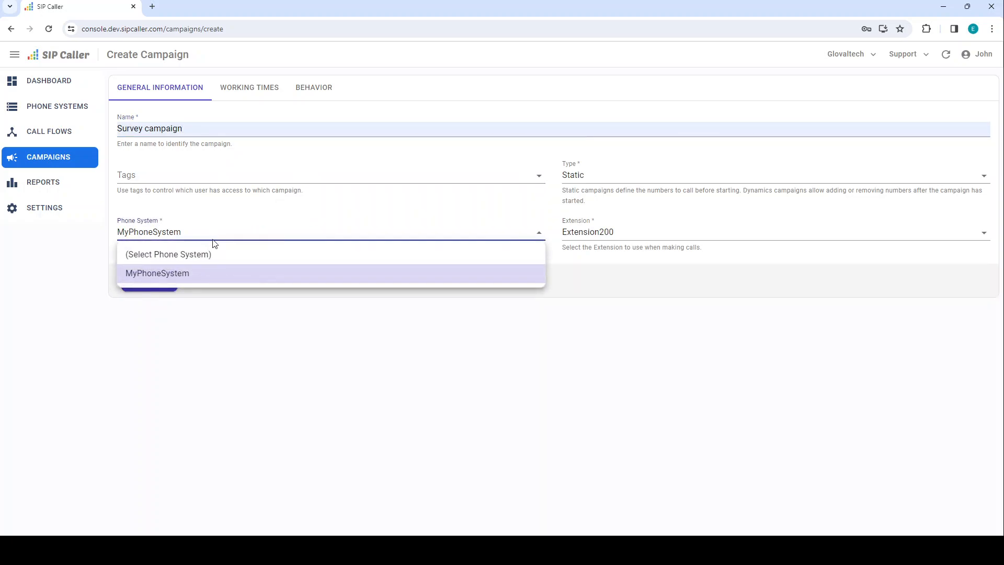
pyautogui.click(217, 279)
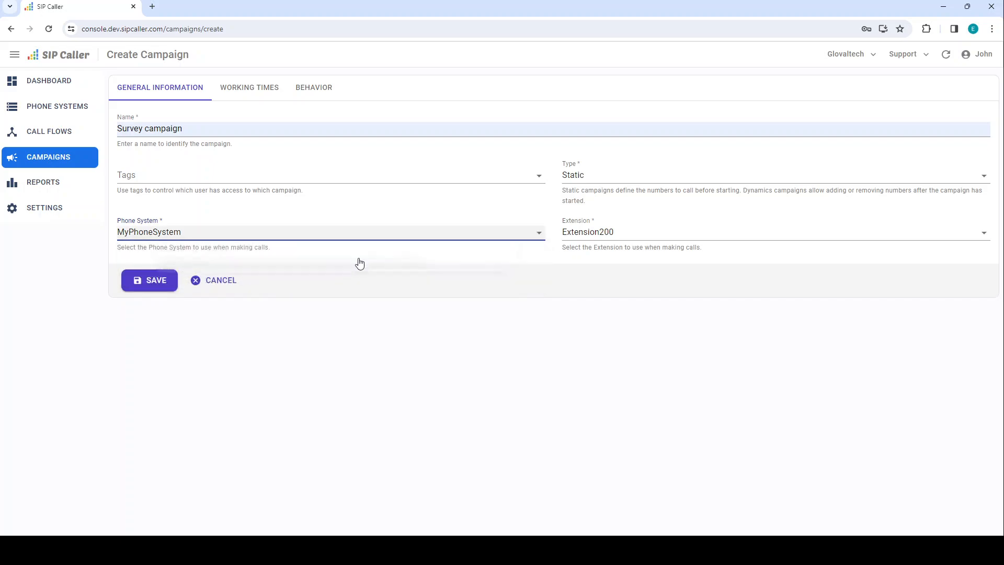
pyautogui.click(584, 233)
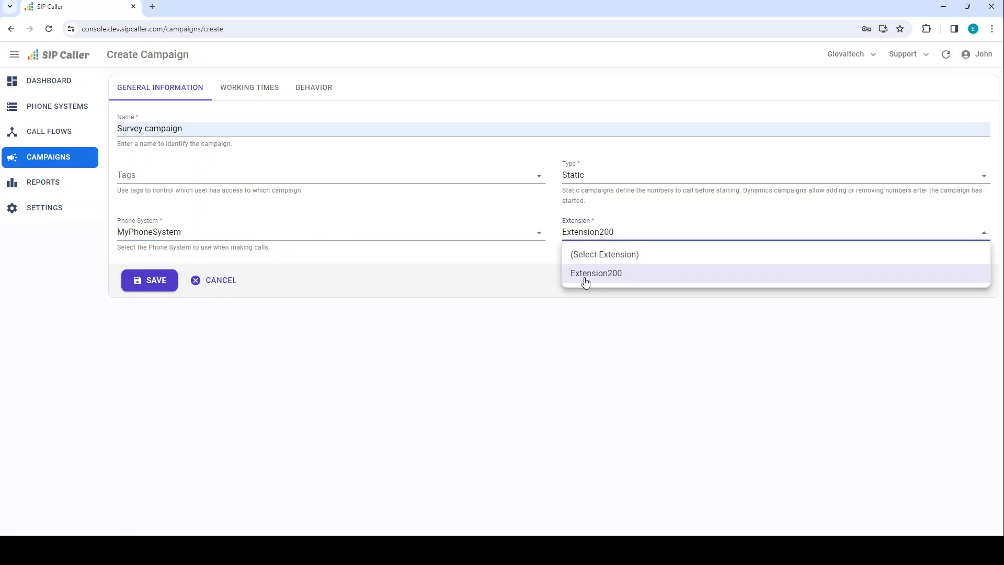
pyautogui.click(505, 258)
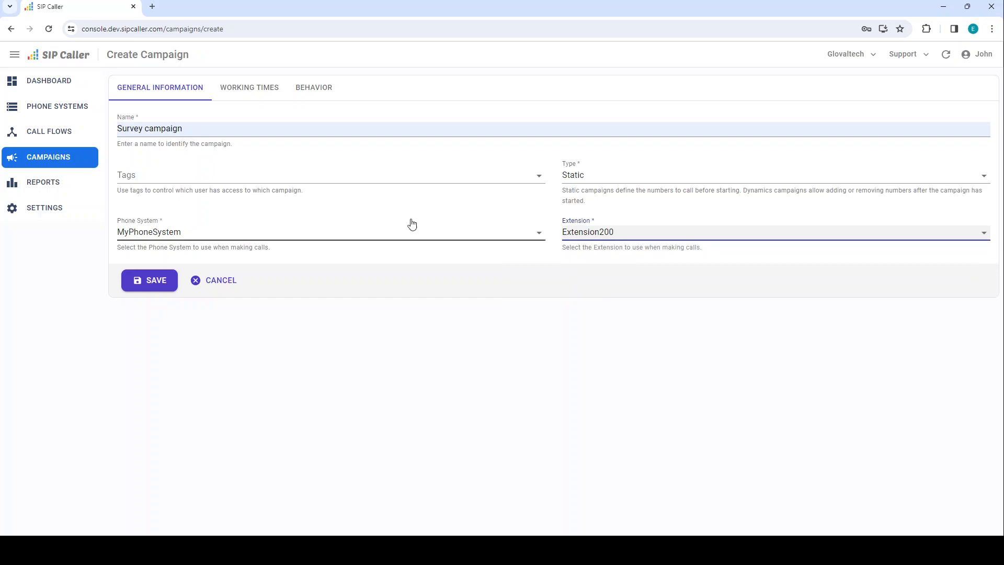
# Review the campaign's working times settings: scheduled start and end dates, holiday group options and the Sunday & Holiday column.
pyautogui.click(251, 92)
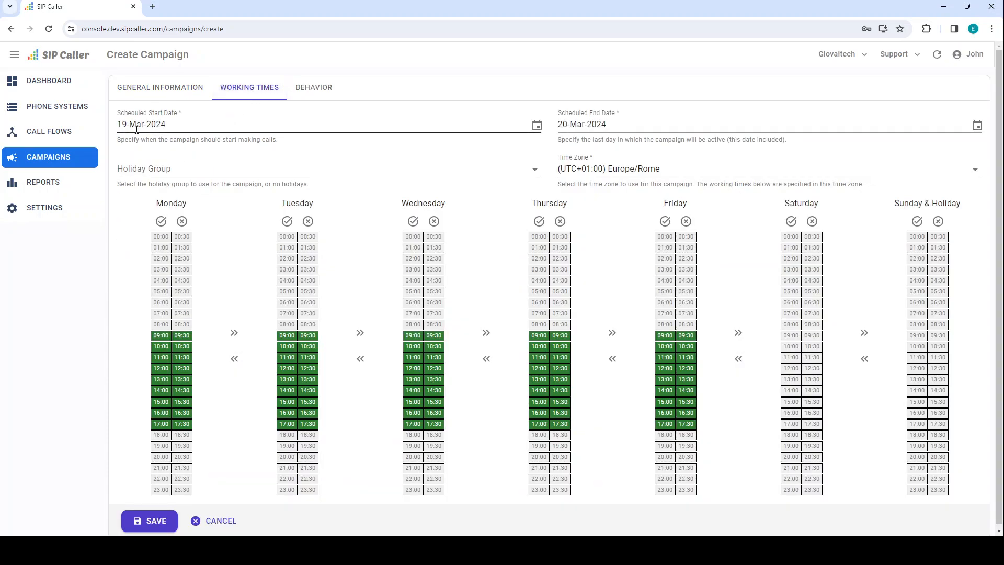
pyautogui.moveTo(120, 111); pyautogui.dragTo(186, 116)
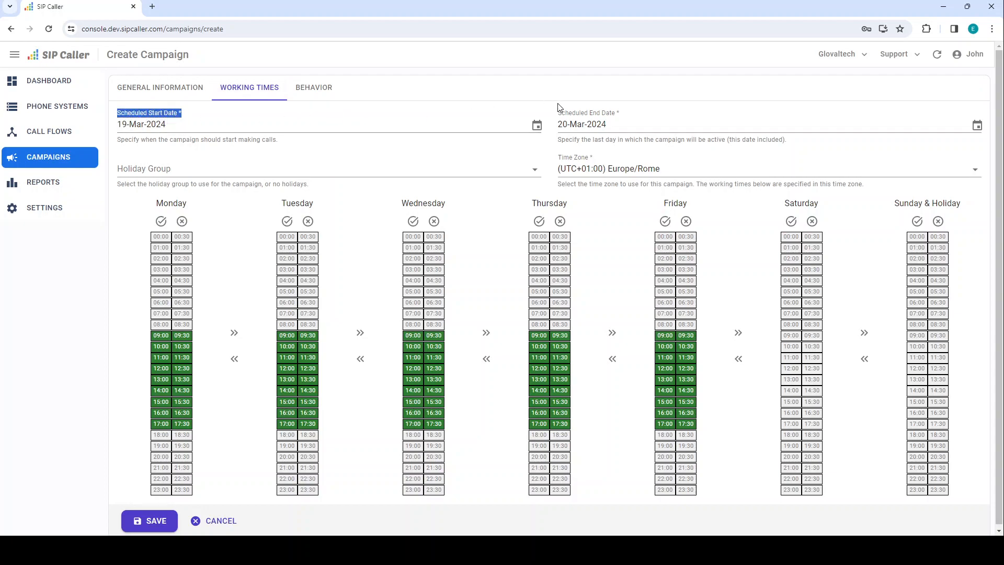
pyautogui.moveTo(569, 113); pyautogui.dragTo(622, 121)
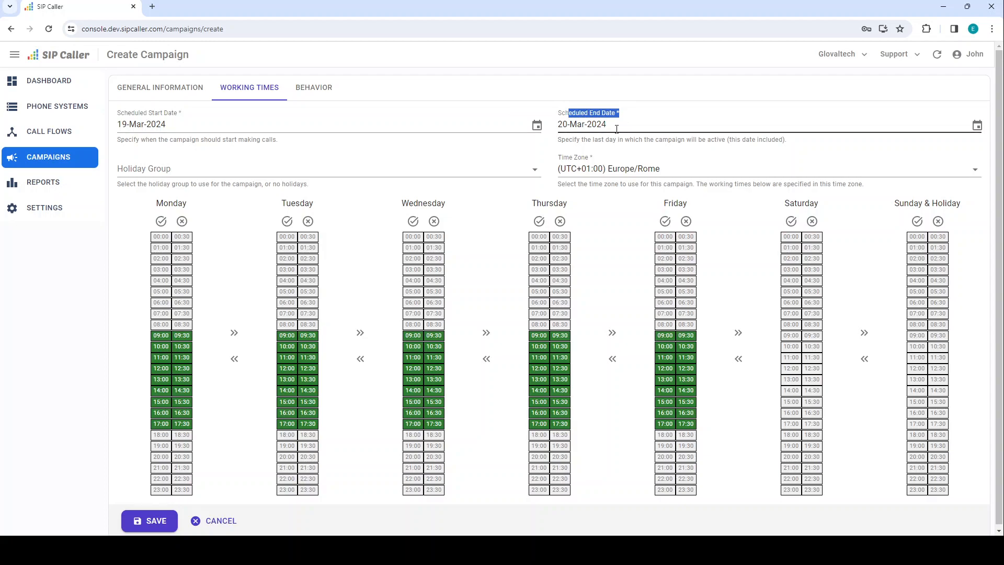
pyautogui.click(142, 176)
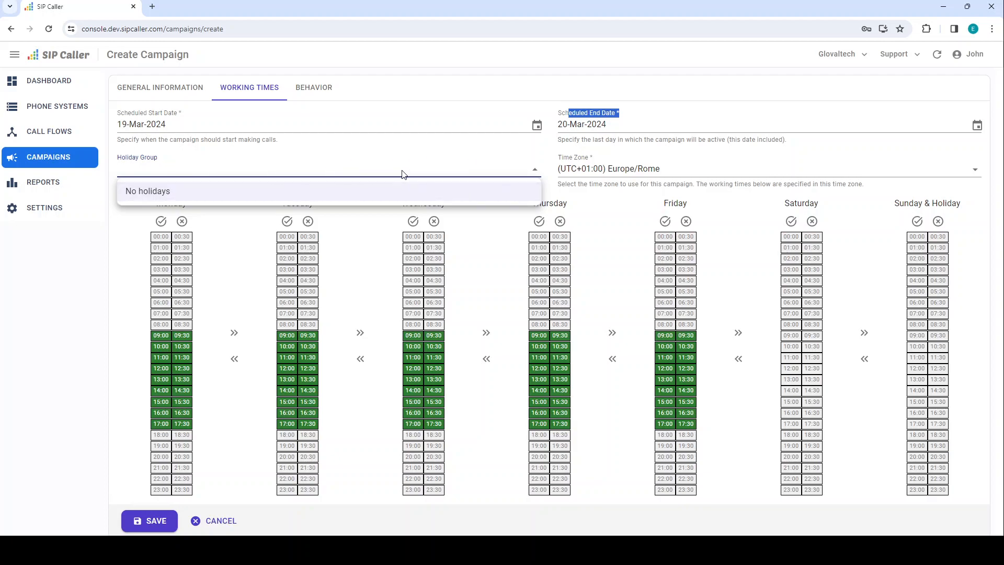
pyautogui.click(898, 208)
pyautogui.moveTo(897, 206); pyautogui.dragTo(965, 208)
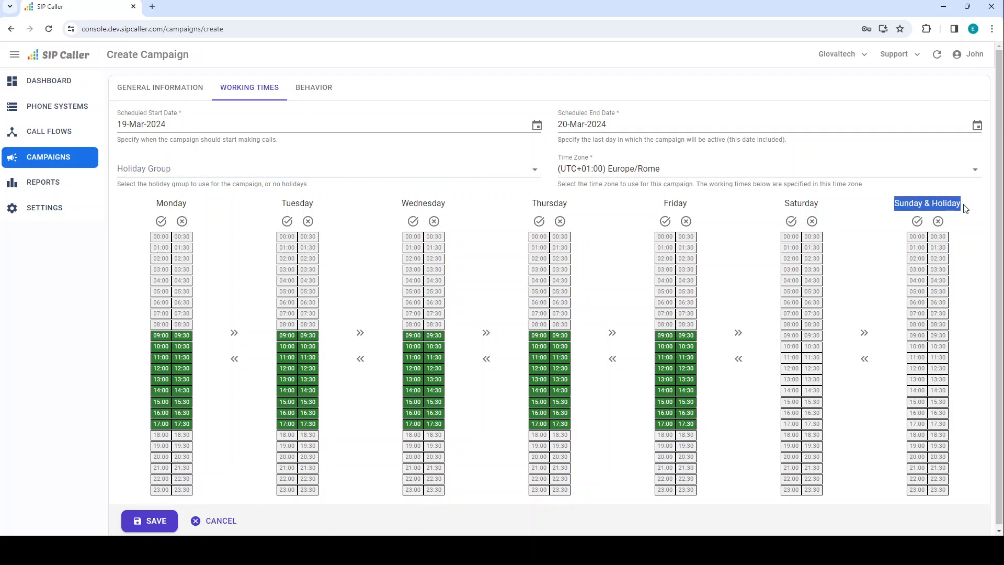
pyautogui.click(965, 208)
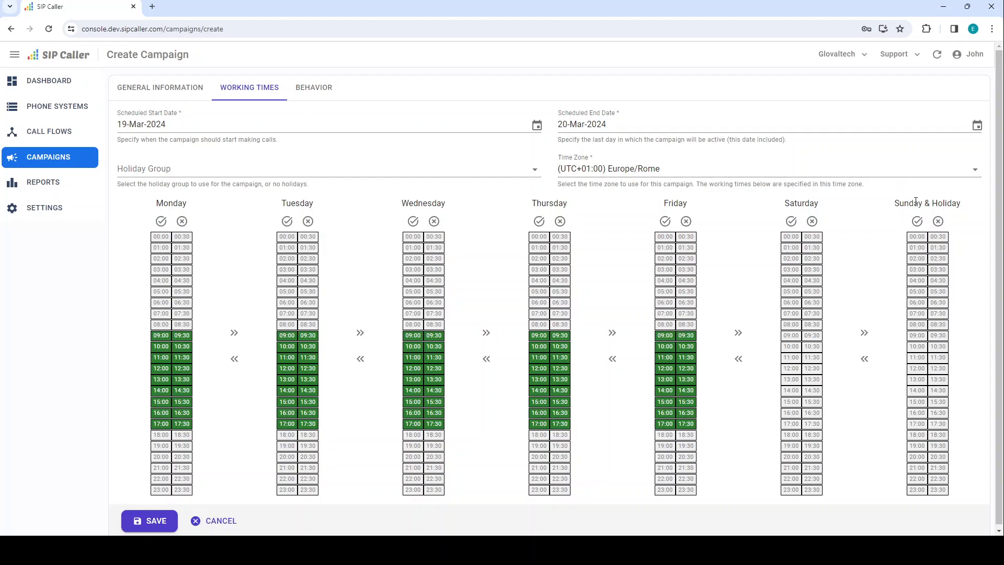
pyautogui.moveTo(942, 204); pyautogui.dragTo(971, 206)
# Change Monday's working times by adding the 18:00 to 19:30 slots and removing the 09:00 to 10:30 slots.
pyautogui.click(163, 440)
pyautogui.click(163, 441)
pyautogui.click(181, 436)
pyautogui.click(162, 447)
pyautogui.click(183, 447)
pyautogui.click(157, 336)
pyautogui.click(181, 336)
pyautogui.click(162, 348)
pyautogui.click(183, 347)
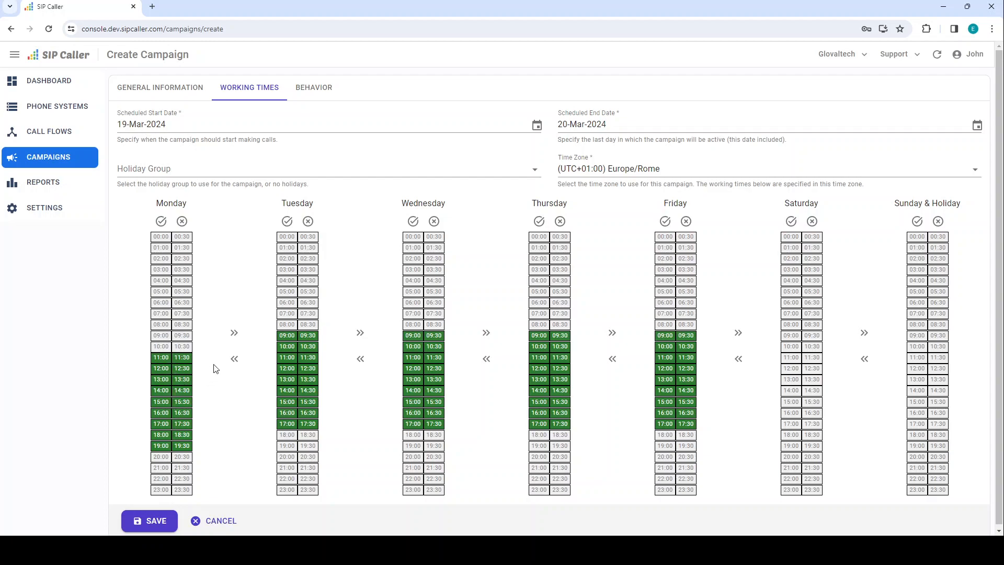
# Copy Monday's working times day by day to Tuesday, Wednesday, Thursday and Friday.
pyautogui.click(233, 333)
pyautogui.click(360, 332)
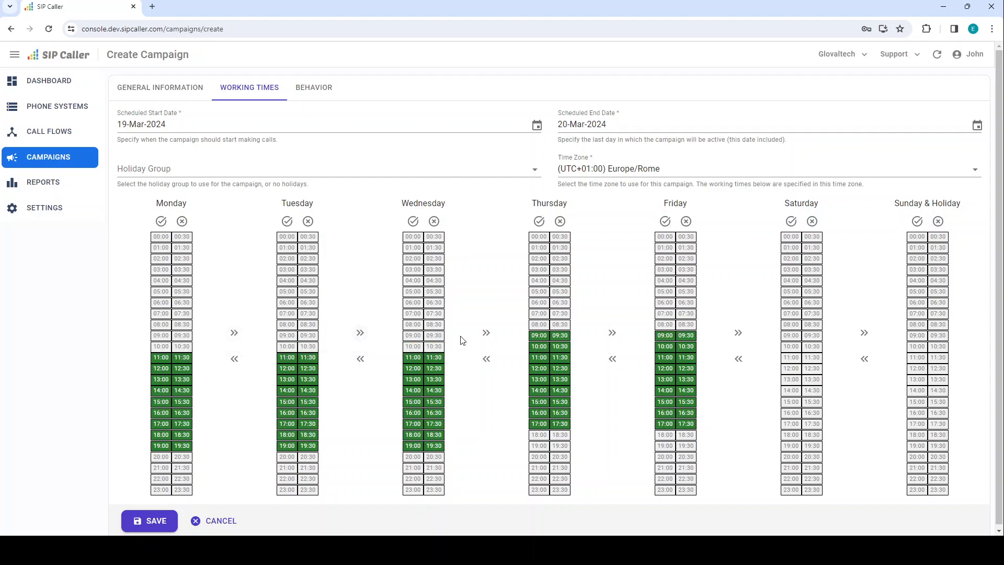
pyautogui.click(486, 333)
pyautogui.click(612, 333)
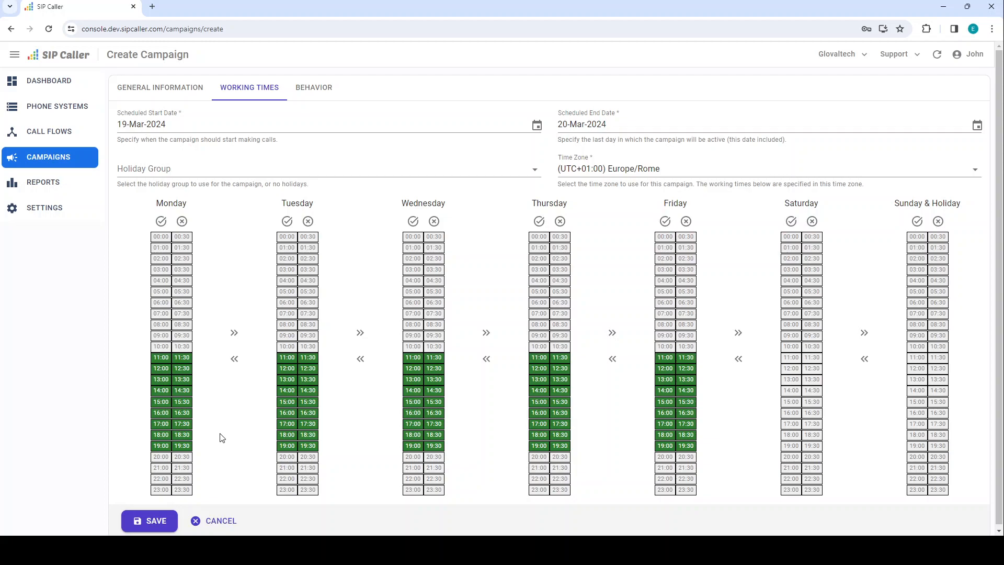
# Review the campaign's behavior settings for call prefix, ring timeout, maximum attempts and minimum retry interval.
pyautogui.click(314, 89)
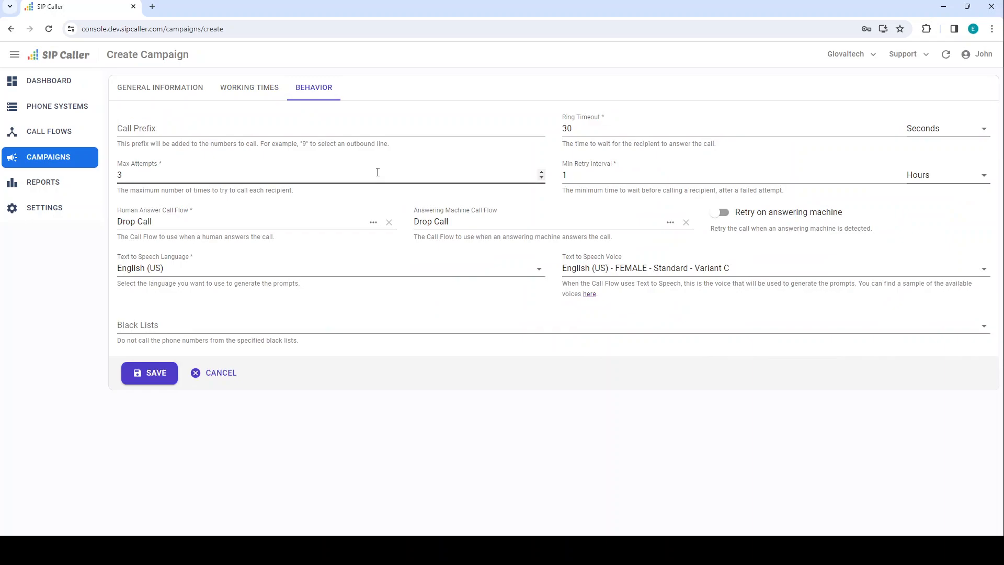
pyautogui.click(160, 131)
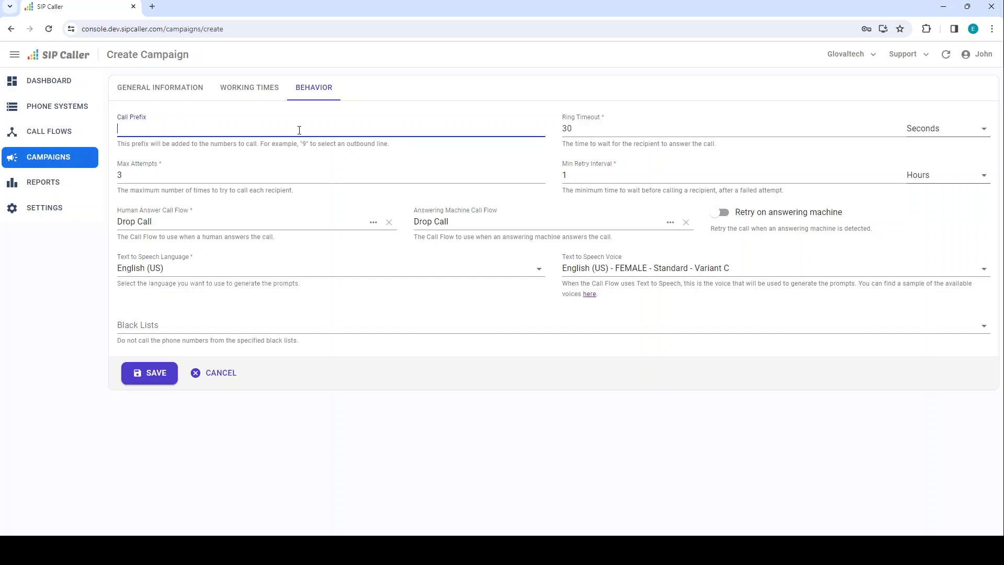
pyautogui.moveTo(563, 117); pyautogui.dragTo(605, 121)
pyautogui.click(609, 121)
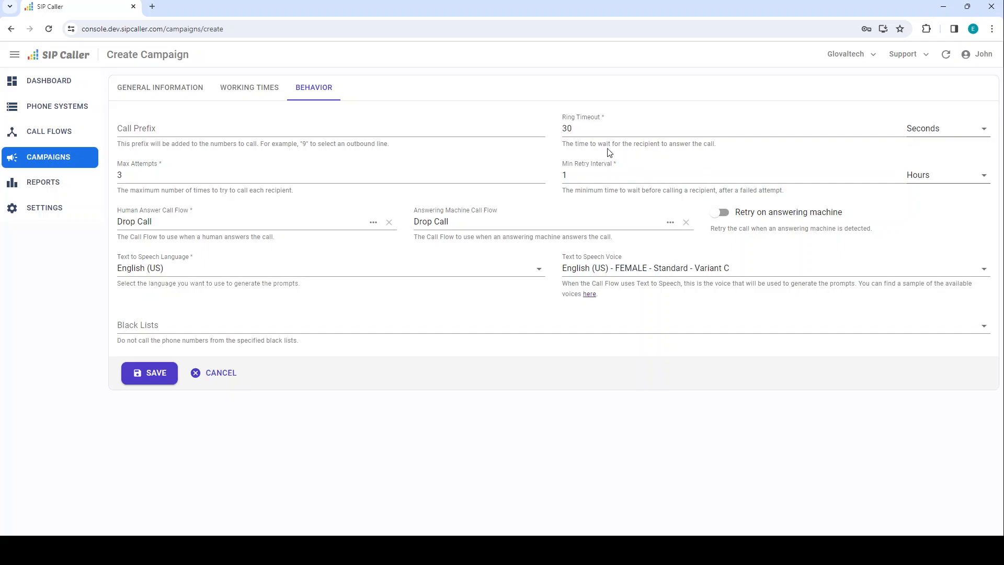
pyautogui.moveTo(122, 166); pyautogui.dragTo(167, 166)
pyautogui.click(161, 178)
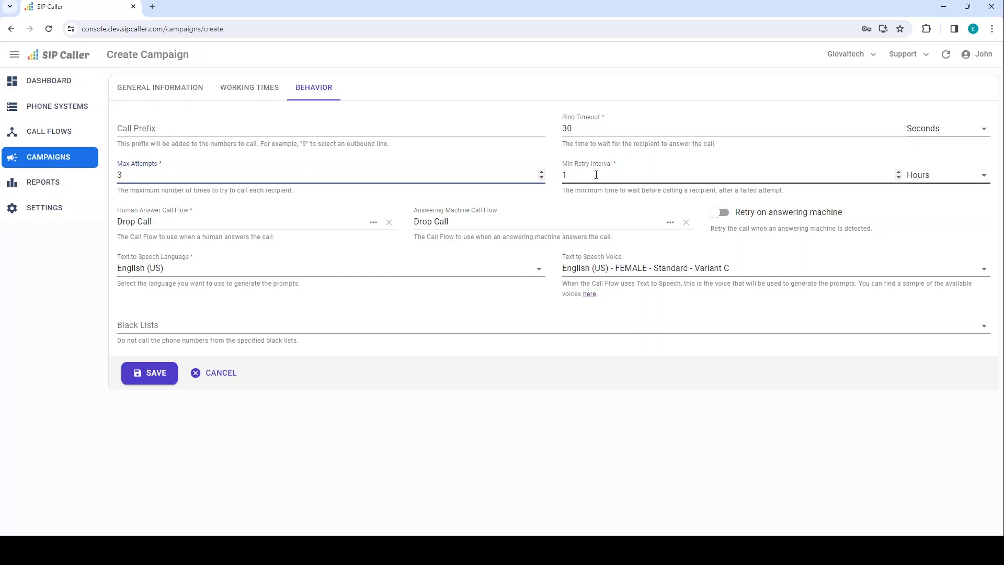
pyautogui.click(564, 165)
pyautogui.moveTo(563, 162); pyautogui.dragTo(621, 166)
pyautogui.click(626, 168)
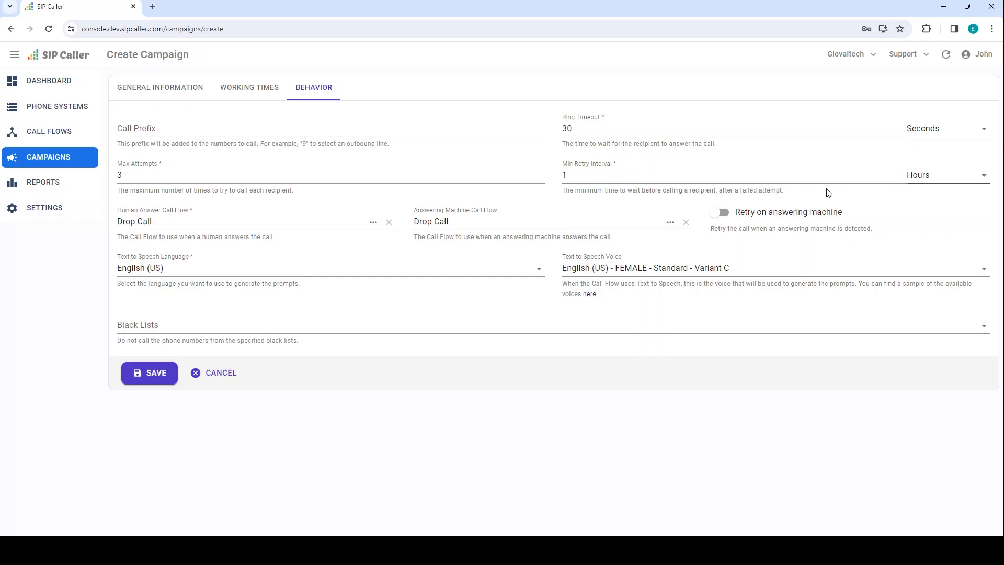
pyautogui.click(860, 195)
# Assign Survey Callflow as the call flow used when a human answers the call.
pyautogui.moveTo(117, 212); pyautogui.dragTo(186, 215)
pyautogui.click(412, 213)
pyautogui.tripleClick(520, 211)
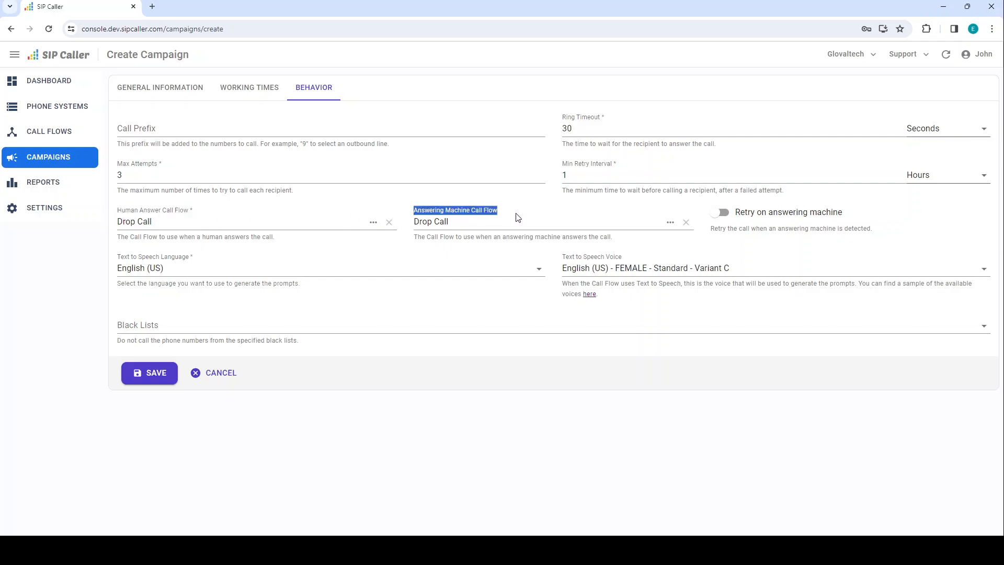
pyautogui.click(210, 213)
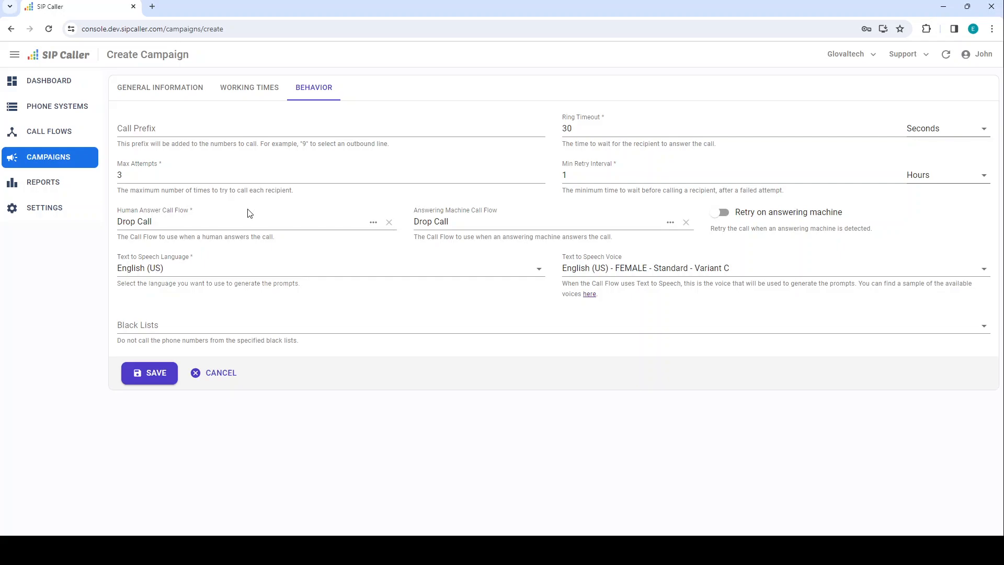
pyautogui.click(373, 222)
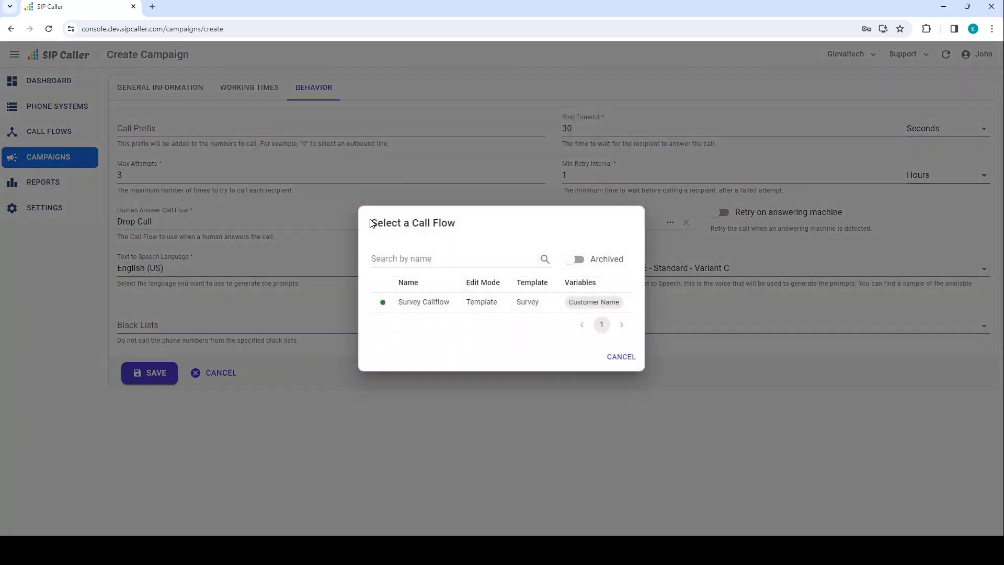
pyautogui.click(423, 303)
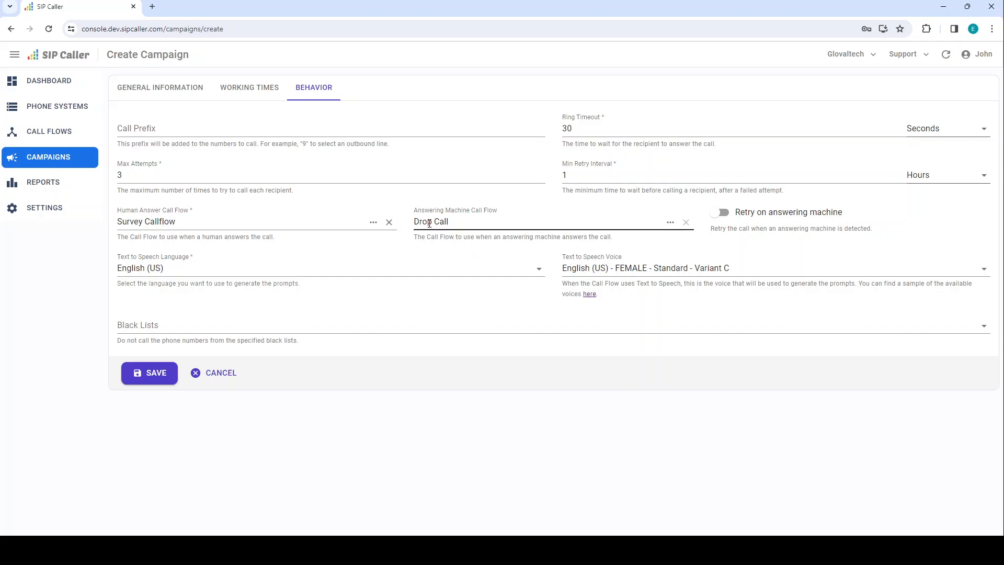
# Enable retrying on answering machine, leaving Drop Call as the answering machine call flow.
pyautogui.moveTo(420, 222); pyautogui.dragTo(472, 224)
pyautogui.click(478, 224)
pyautogui.click(724, 220)
pyautogui.moveTo(415, 210); pyautogui.dragTo(501, 212)
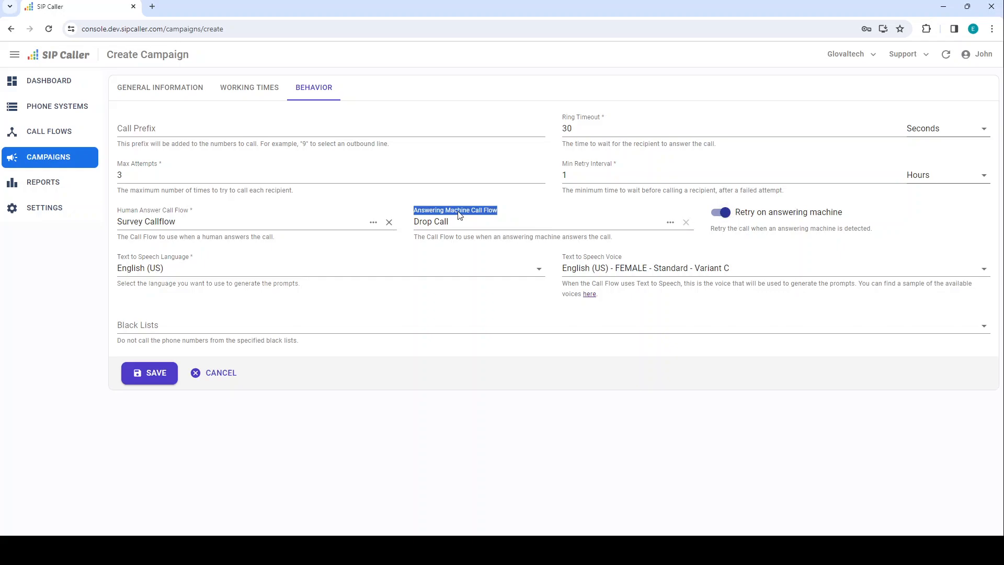
pyautogui.moveTo(419, 221); pyautogui.dragTo(528, 216)
pyautogui.click(529, 217)
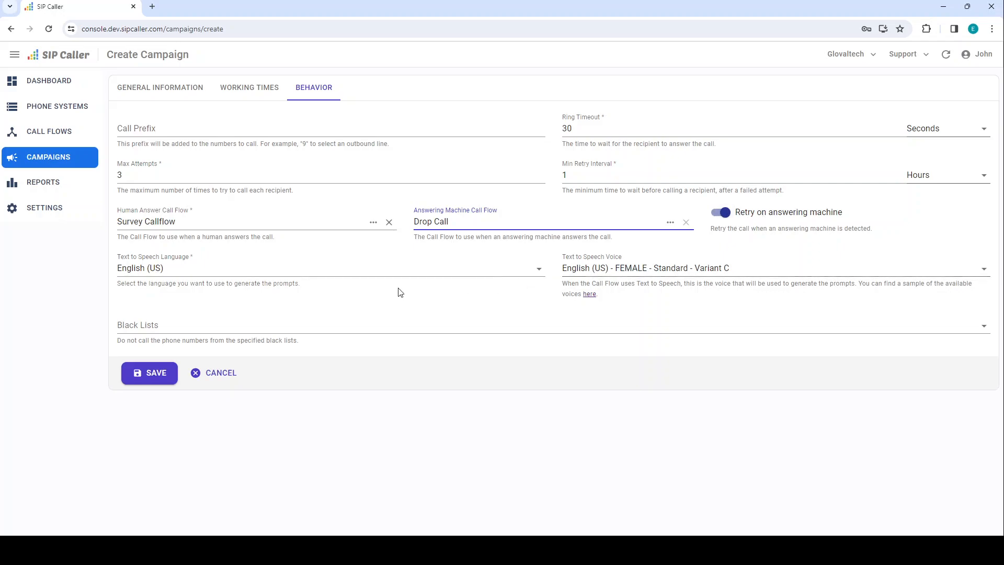
# Browse the available text to speech languages and select English (US).
pyautogui.click(176, 278)
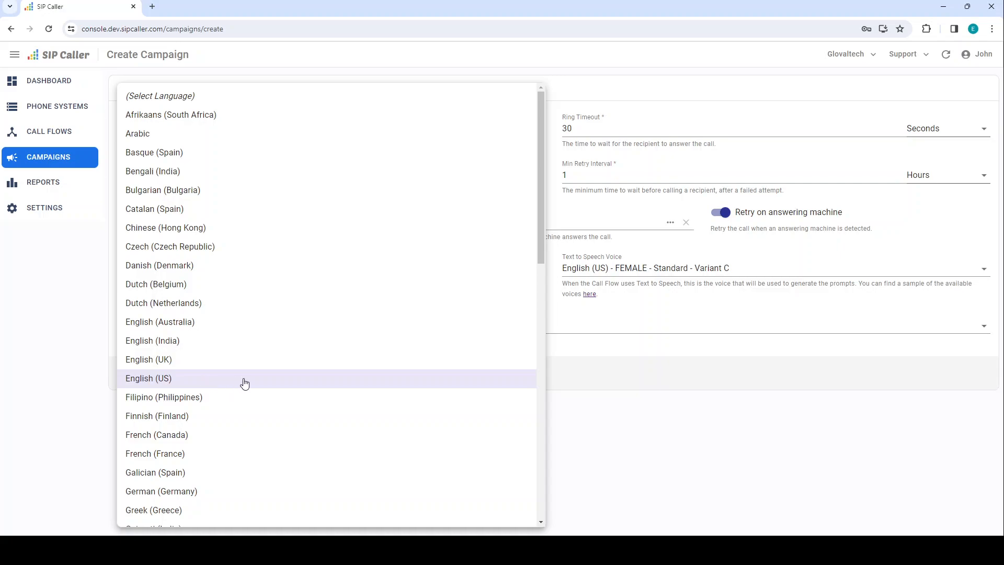
pyautogui.moveTo(540, 246); pyautogui.dragTo(536, 504)
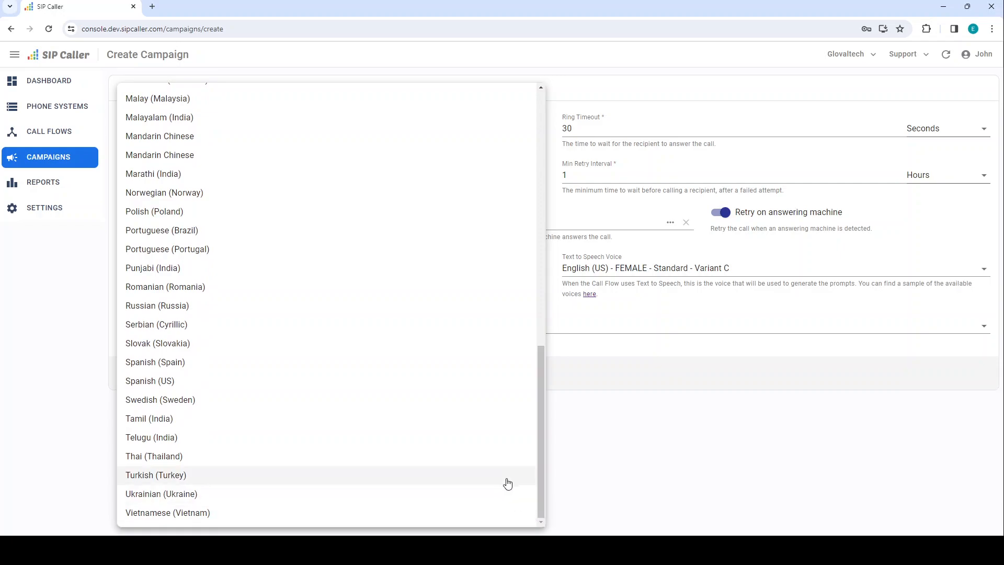
pyautogui.scroll(3, 474, 385)
pyautogui.scroll(4, 474, 385)
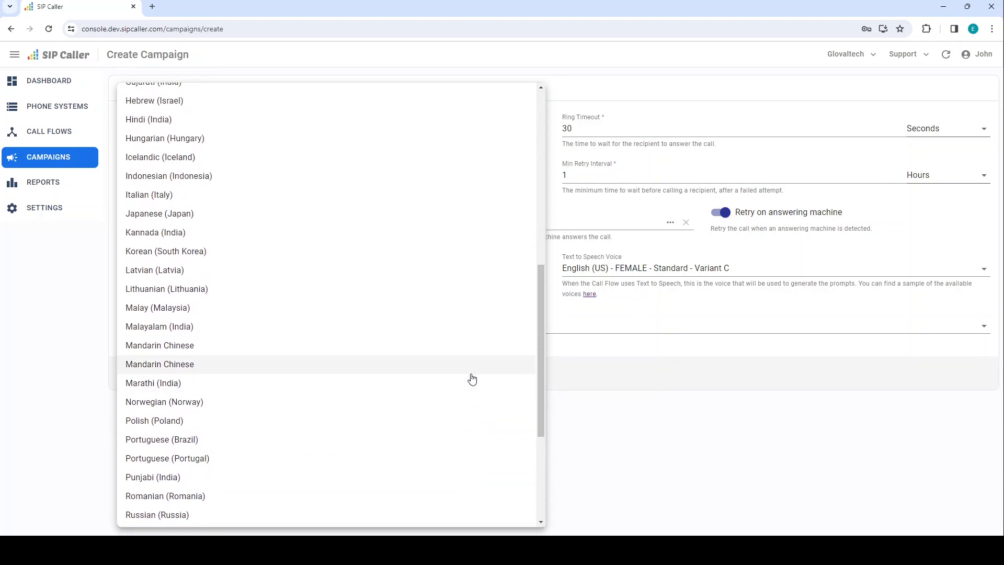
pyautogui.scroll(3, 456, 276)
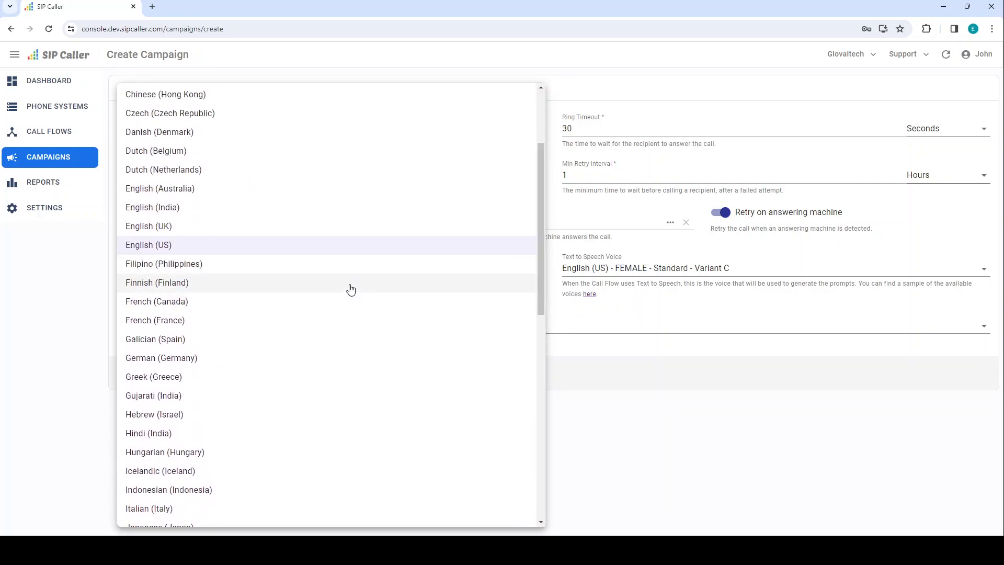
pyautogui.click(173, 247)
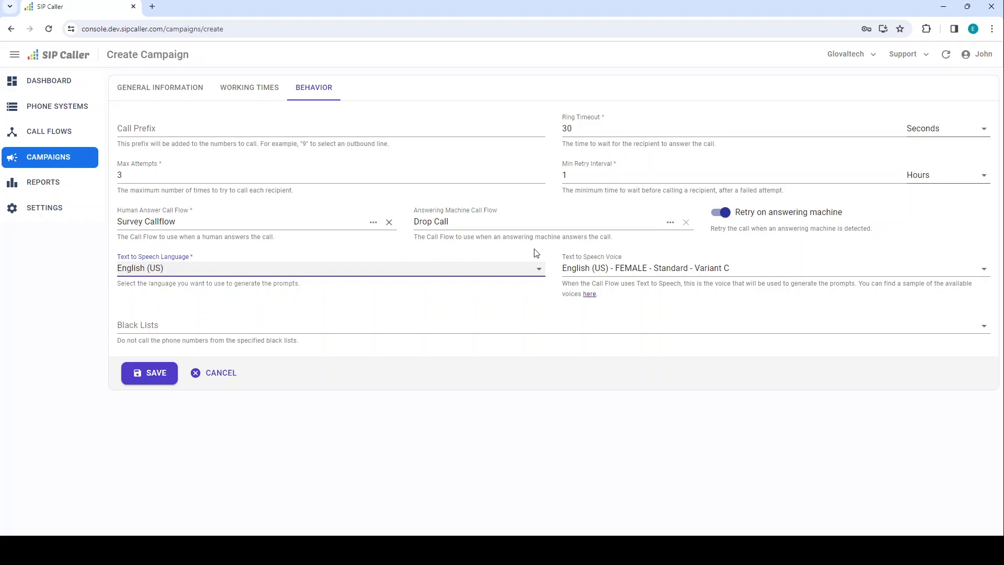
# Set the text to speech voice to English (US) - FEMALE - Neural2 - Variant H and show the black list options.
pyautogui.click(774, 273)
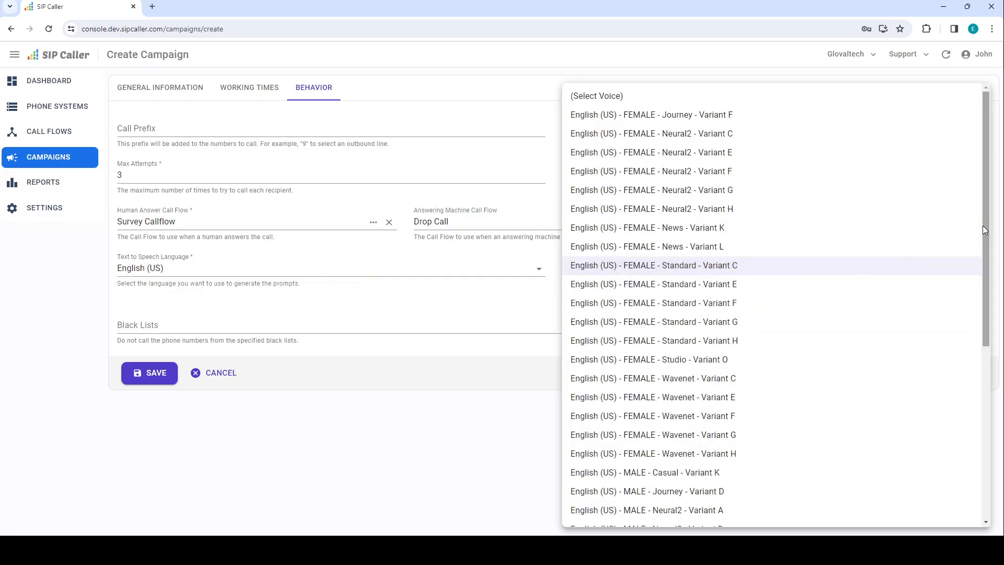
pyautogui.moveTo(983, 227); pyautogui.dragTo(961, 414)
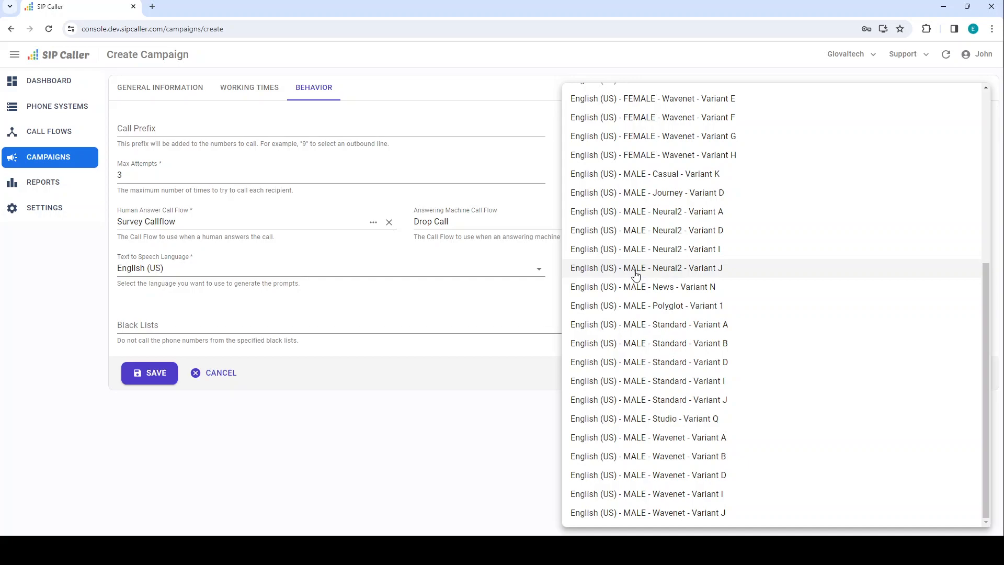
pyautogui.scroll(3, 664, 265)
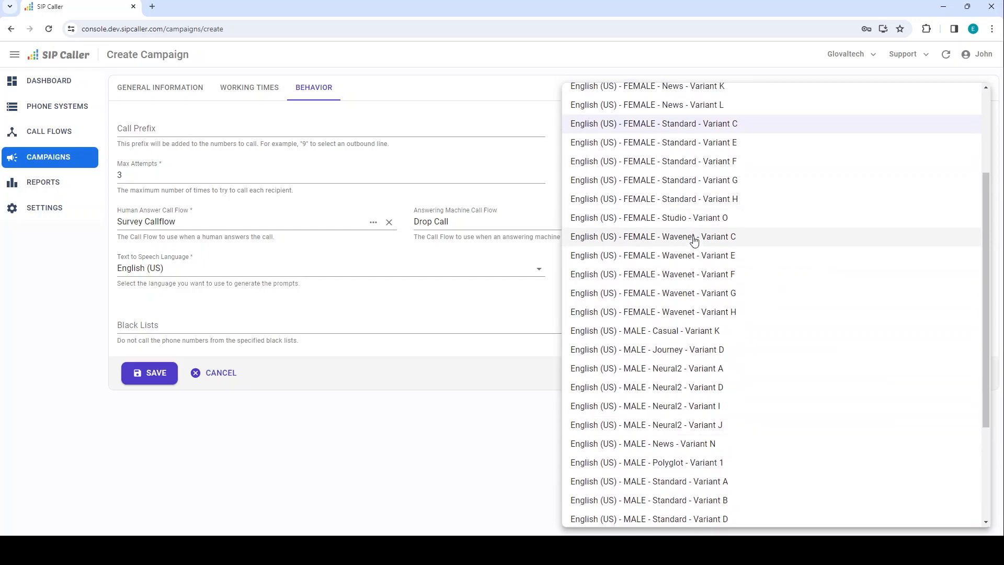
pyautogui.scroll(3, 700, 173)
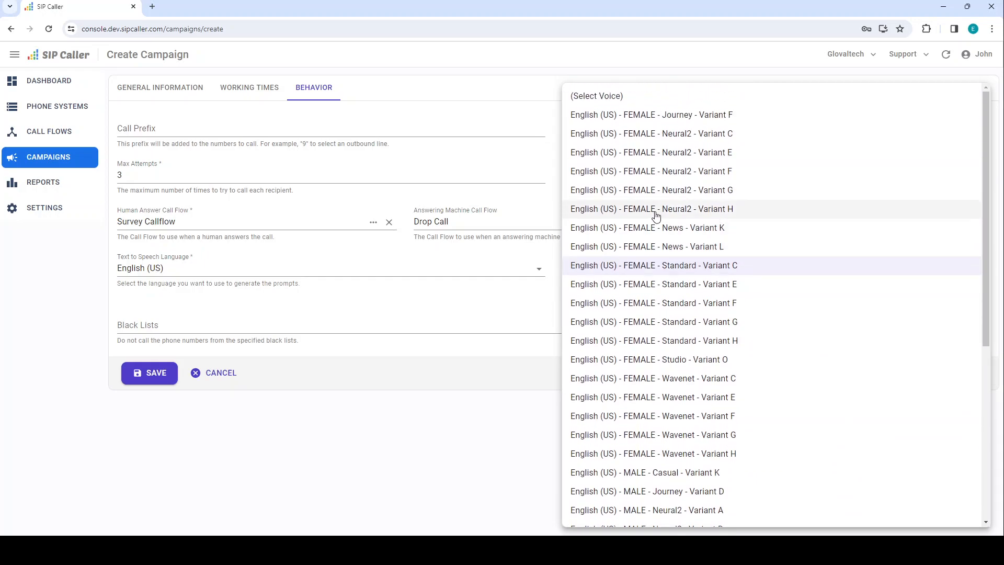
pyautogui.click(652, 209)
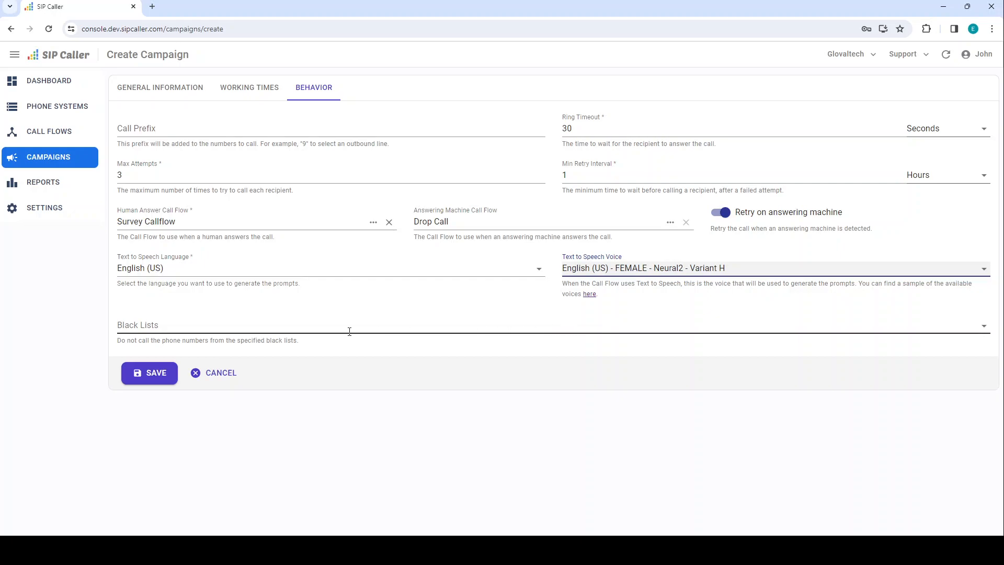
pyautogui.click(147, 325)
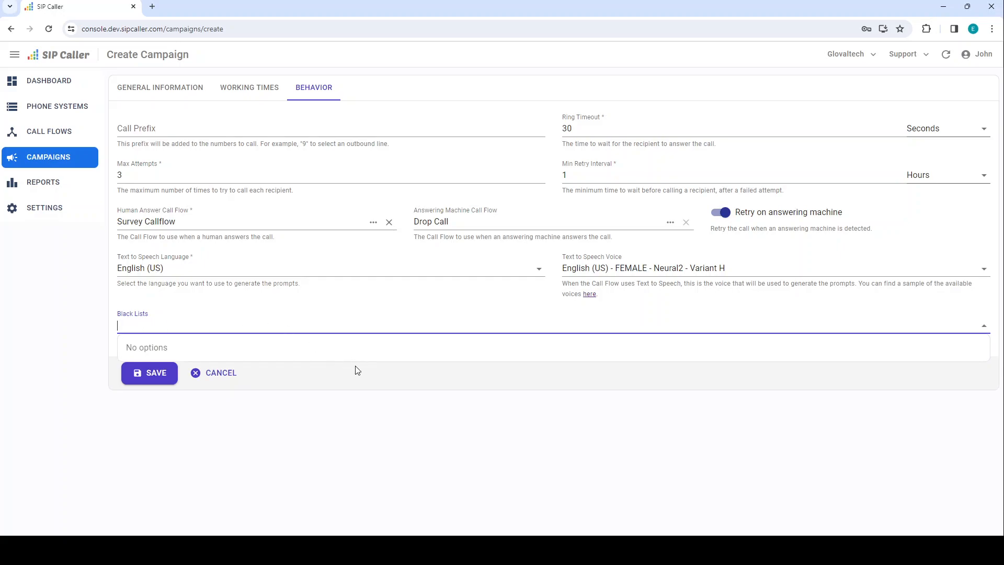
# Save the campaign without any black list and choose file upload as the source for its phone numbers.
pyautogui.click(361, 391)
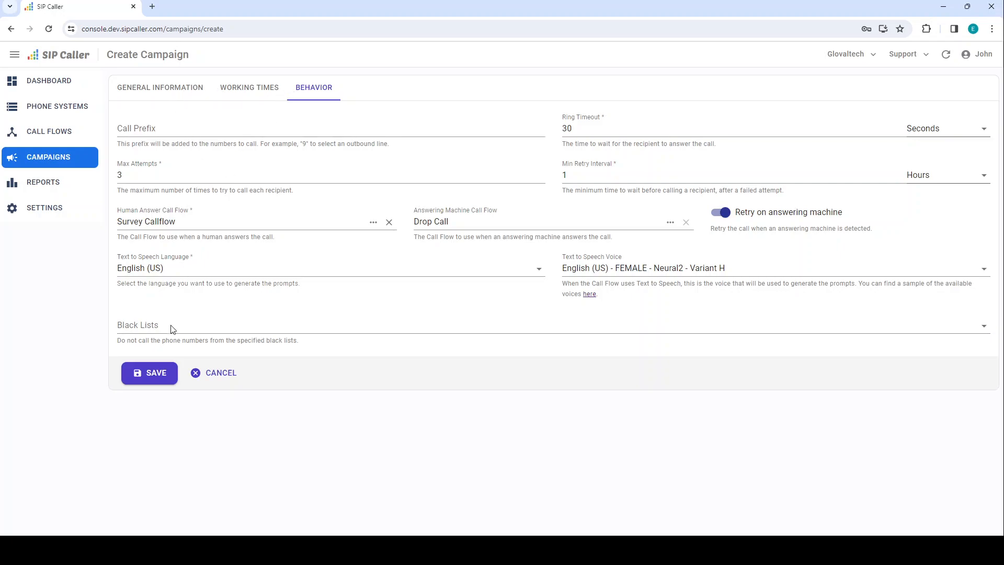
pyautogui.click(156, 382)
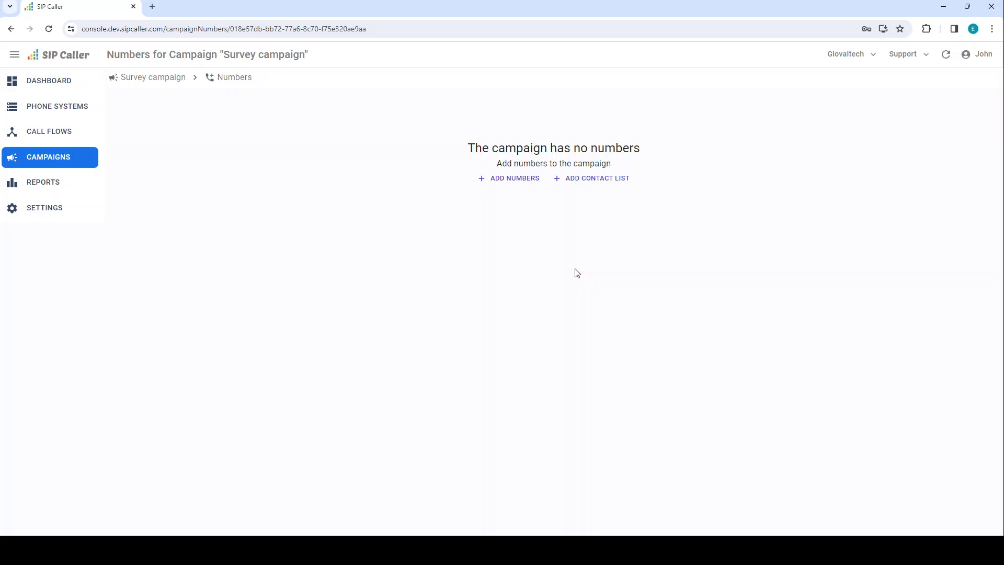
pyautogui.click(508, 179)
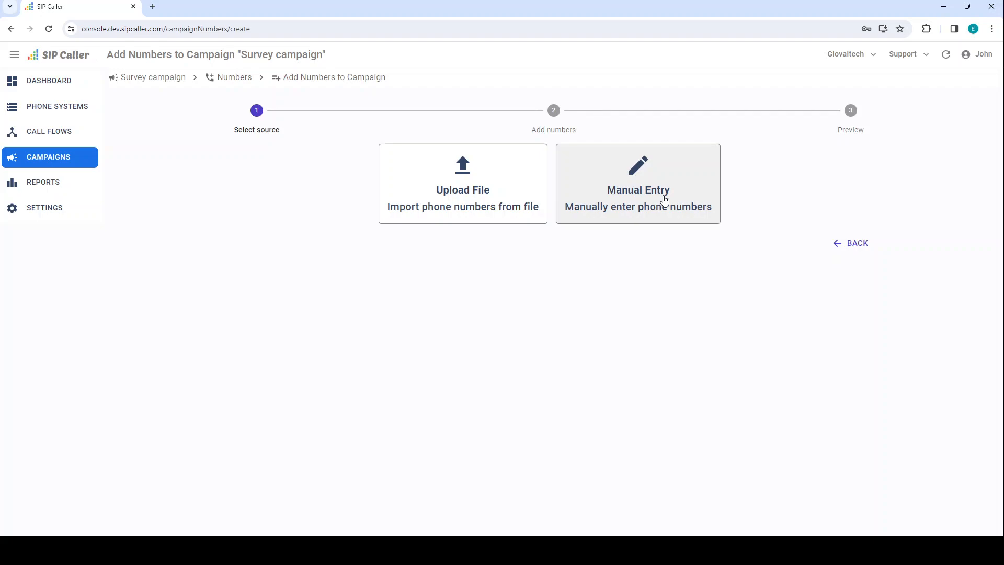
pyautogui.click(491, 179)
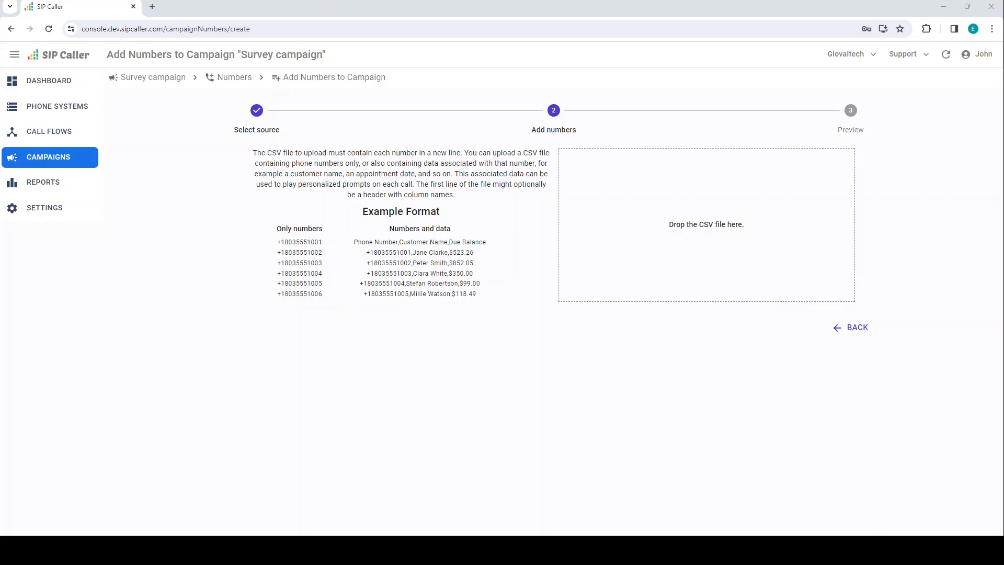
# Load the CSV file, check the Phone Number, Customer Name and Due Balance columns in the preview, and return to the file upload.
pyautogui.moveTo(591, 192); pyautogui.dragTo(590, 193)
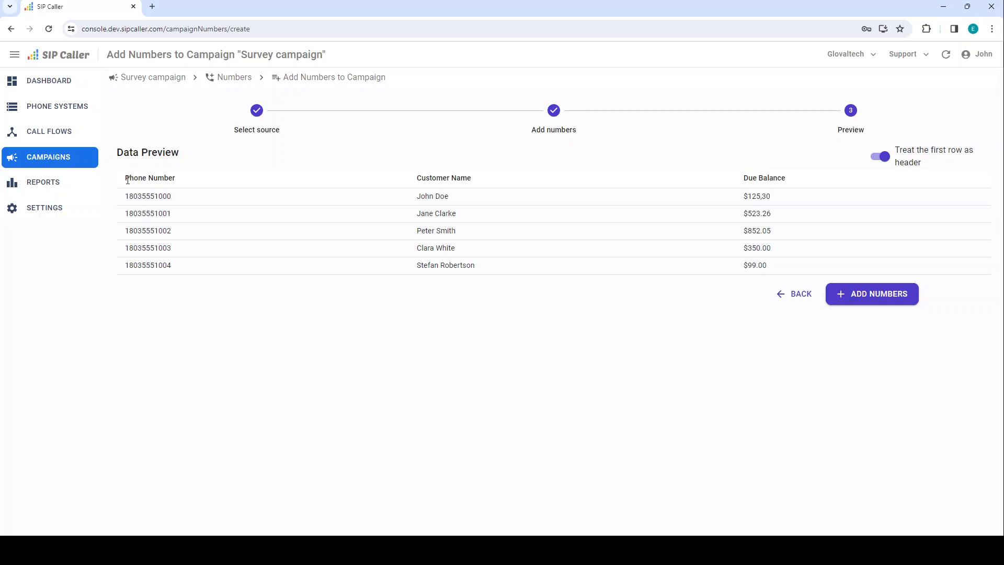
pyautogui.moveTo(127, 180); pyautogui.dragTo(179, 186)
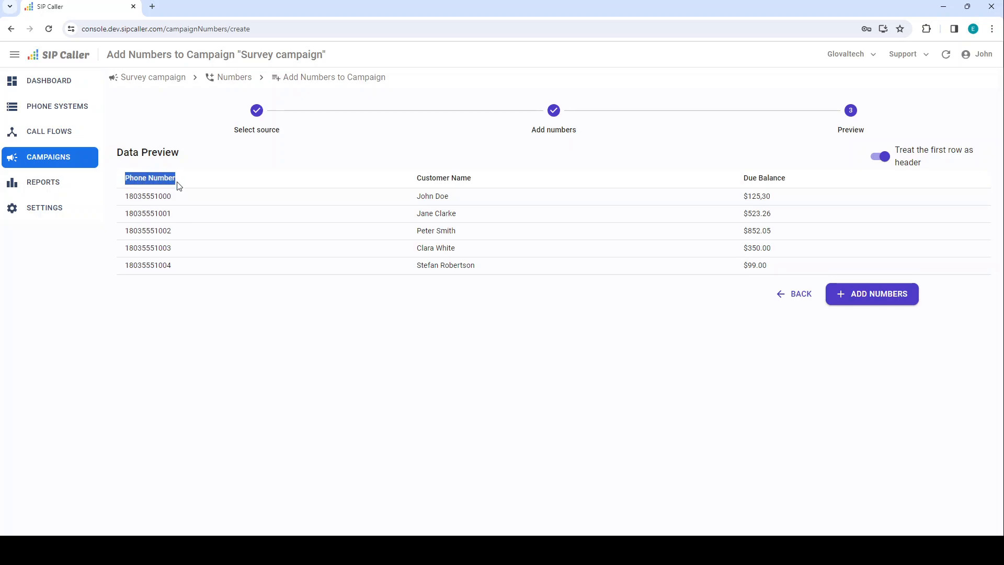
pyautogui.click(419, 176)
pyautogui.moveTo(420, 176); pyautogui.dragTo(497, 181)
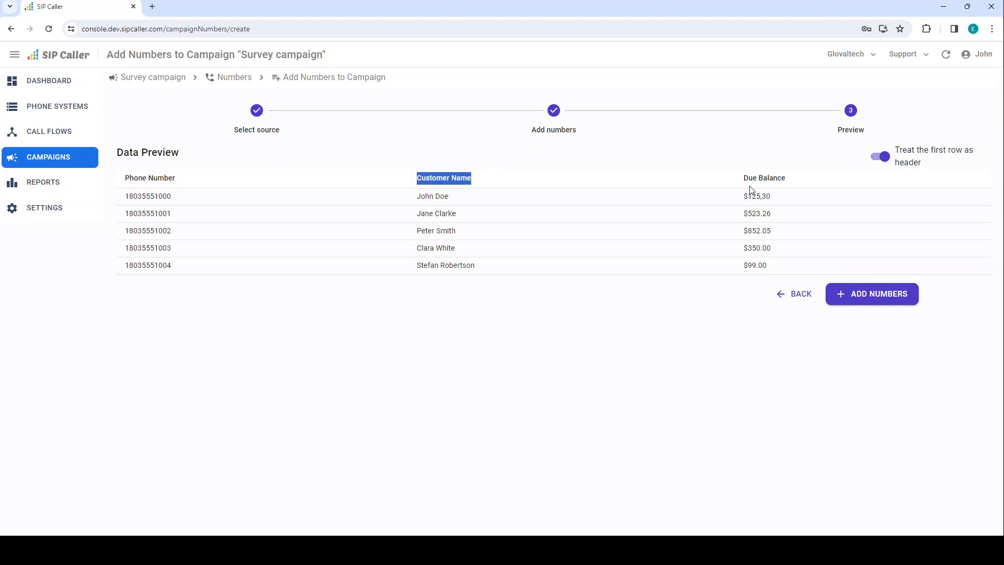
pyautogui.moveTo(739, 182); pyautogui.dragTo(787, 185)
pyautogui.click(652, 188)
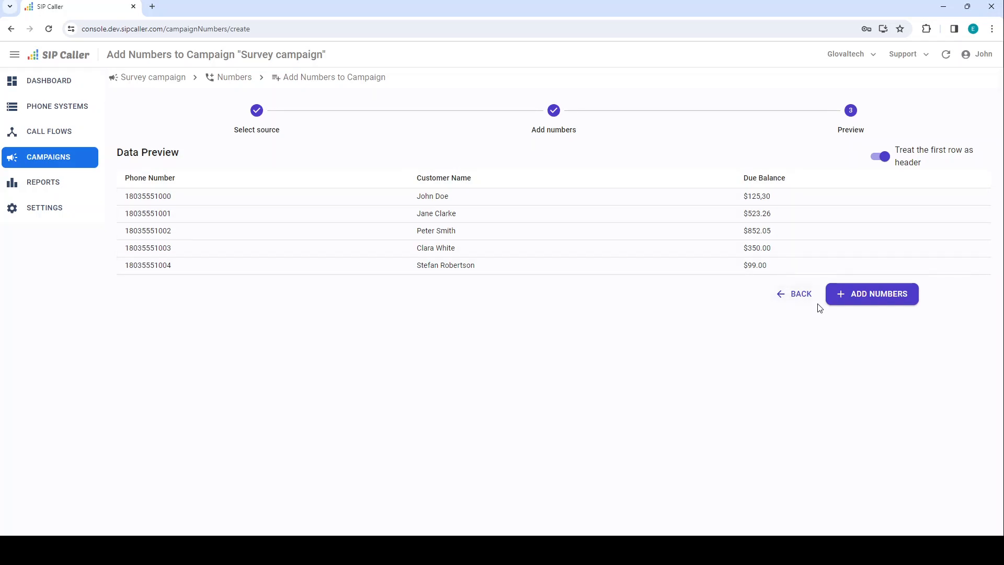
pyautogui.click(794, 294)
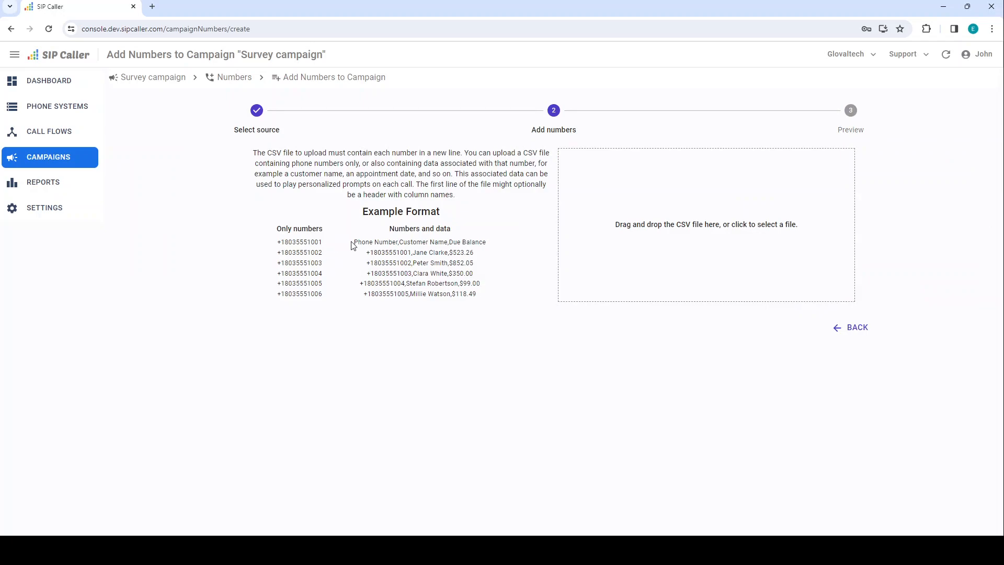
# Examine the header line and the number and data rows in the example CSV format.
pyautogui.moveTo(354, 241); pyautogui.dragTo(488, 320)
pyautogui.click(489, 320)
pyautogui.moveTo(366, 253); pyautogui.dragTo(474, 254)
pyautogui.moveTo(365, 264); pyautogui.dragTo(492, 270)
pyautogui.moveTo(365, 276); pyautogui.dragTo(411, 277)
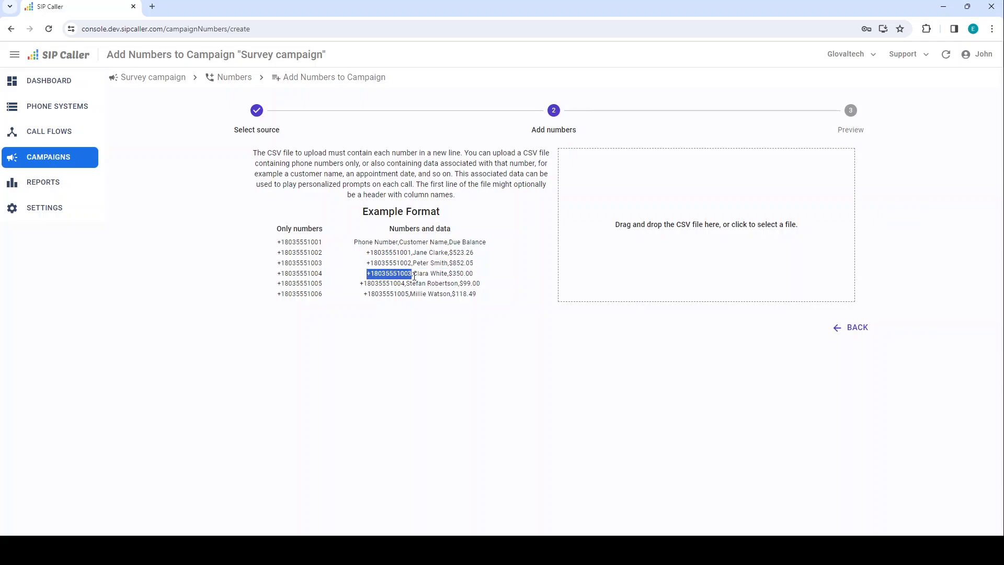
pyautogui.click(459, 275)
pyautogui.moveTo(413, 276); pyautogui.dragTo(453, 275)
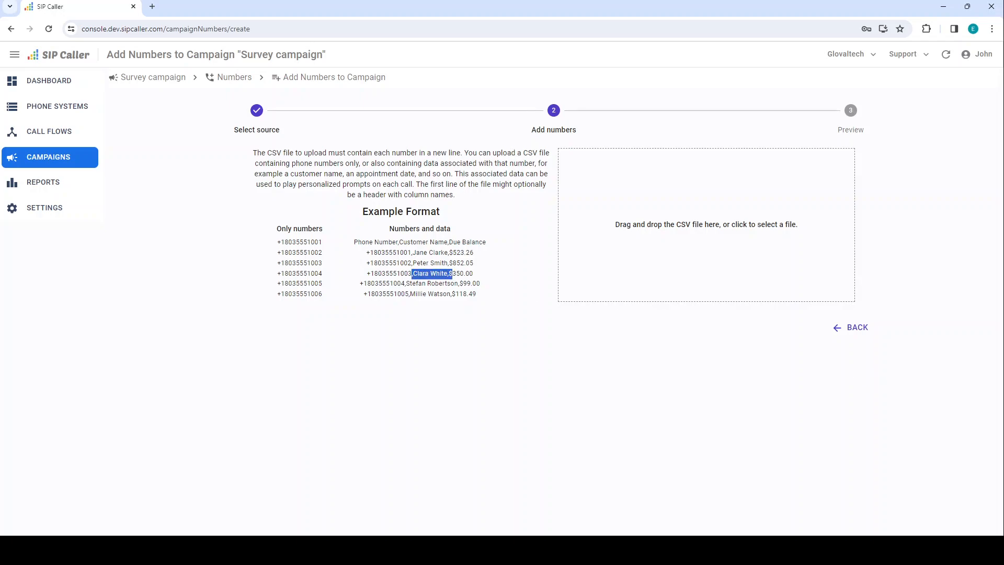
# Upload the CSV file of phone numbers and customer data, add its numbers to Survey campaign and accept the result.
pyautogui.moveTo(829, 287); pyautogui.dragTo(683, 233)
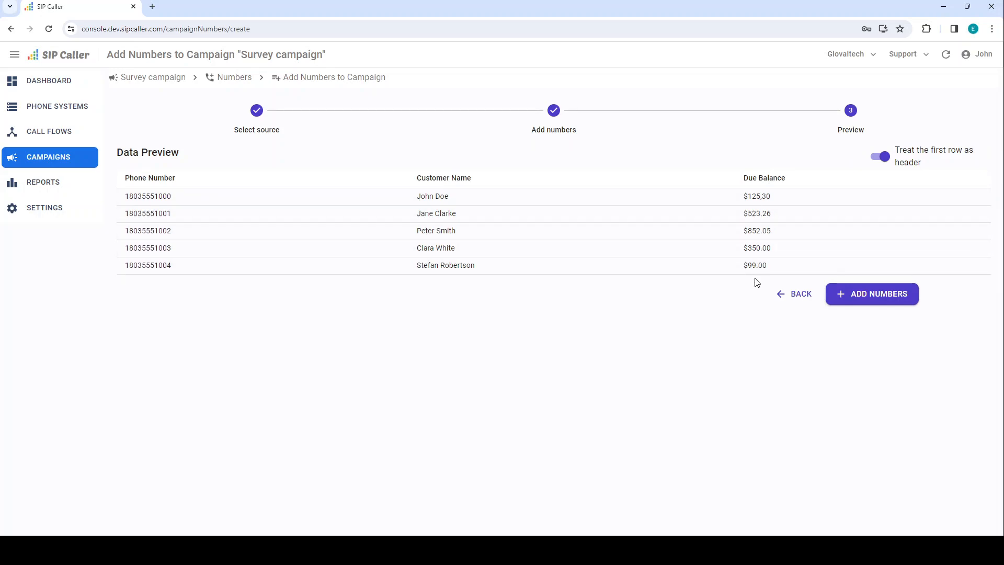
pyautogui.click(889, 295)
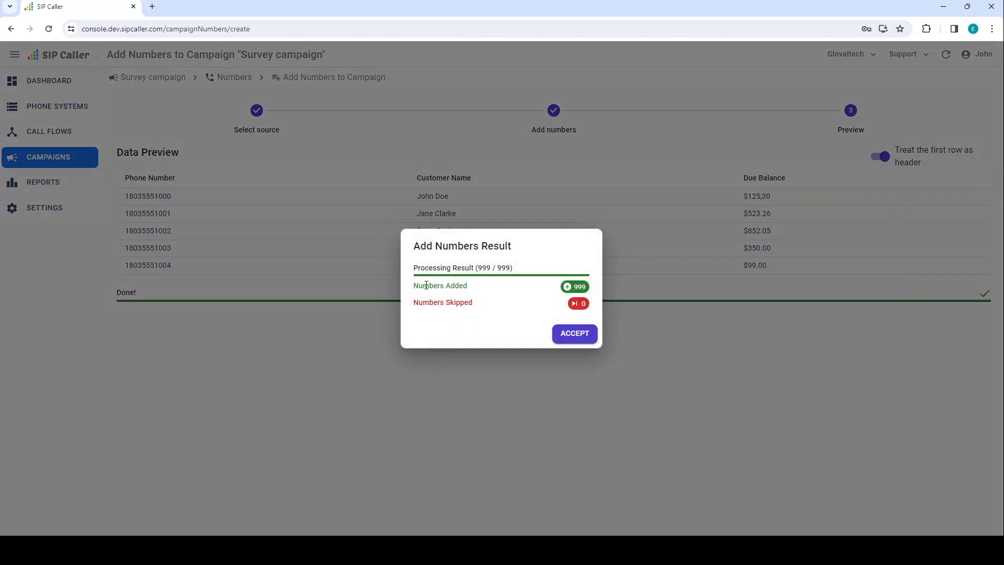
pyautogui.doubleClick(575, 286)
pyautogui.click(572, 339)
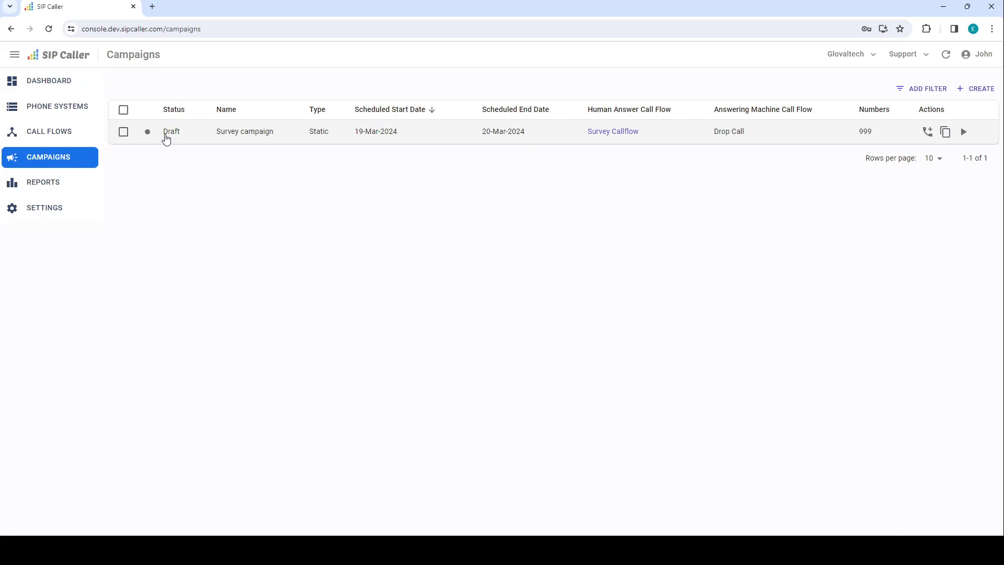
# Start Survey campaign from the campaigns list.
pyautogui.moveTo(148, 137)
pyautogui.click(964, 133)
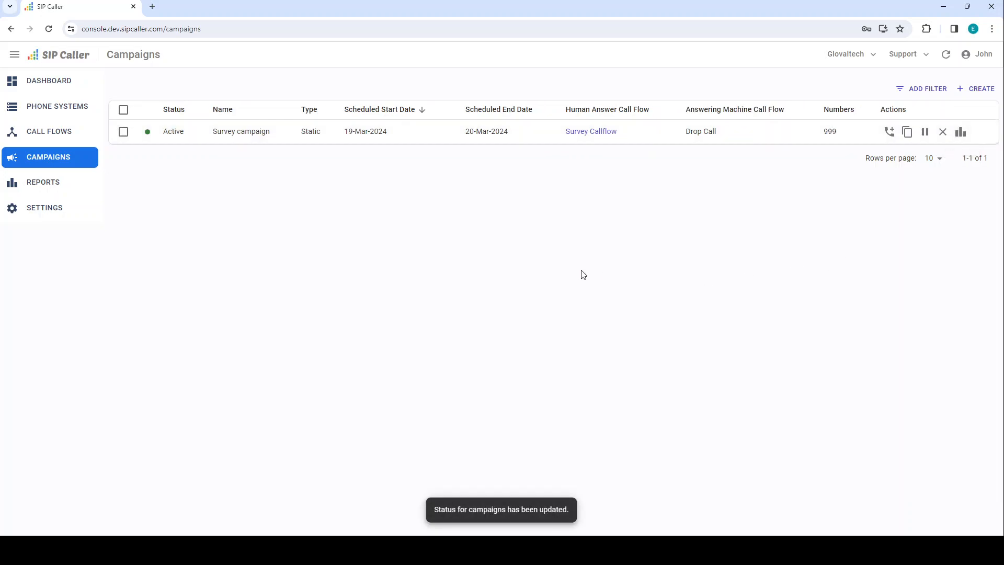
# Try adding the Tuesday slots from 09:00 through 10:30 to Survey campaign's working times, and discard the edit.
pyautogui.click(292, 136)
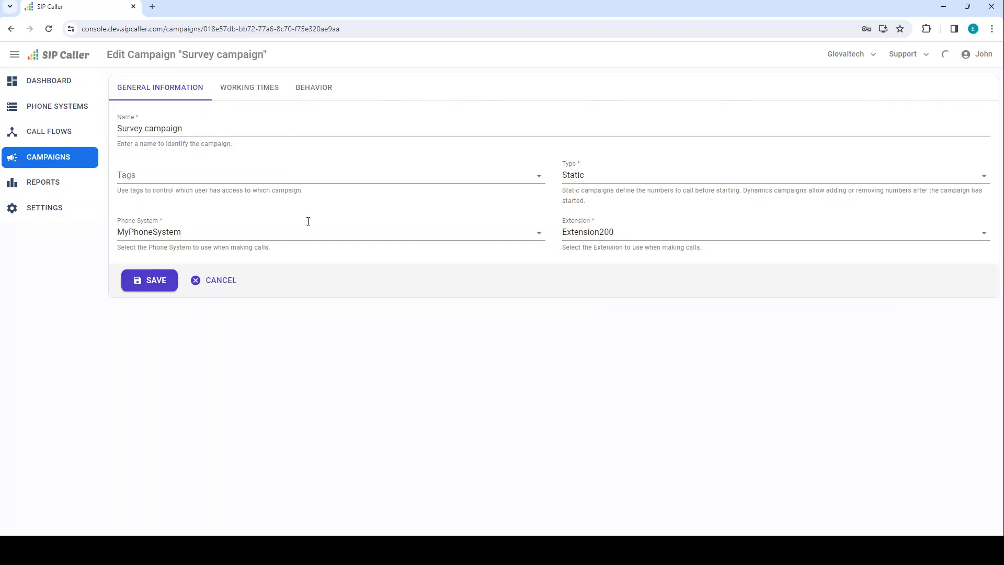
pyautogui.click(235, 90)
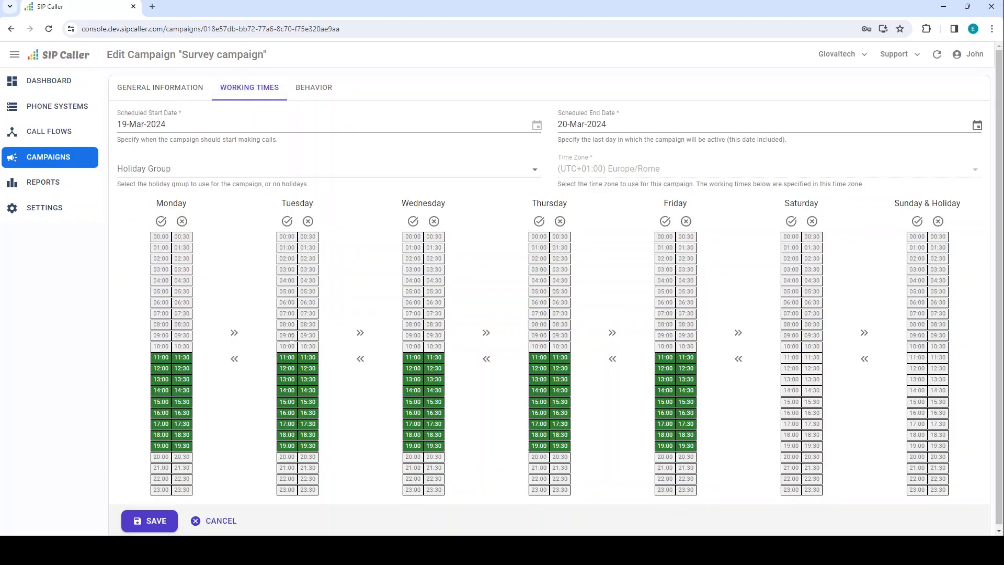
pyautogui.moveTo(291, 344)
pyautogui.mouseDown()
pyautogui.moveTo(287, 336)
pyautogui.moveTo(306, 335)
pyautogui.moveTo(305, 349)
pyautogui.mouseUp()
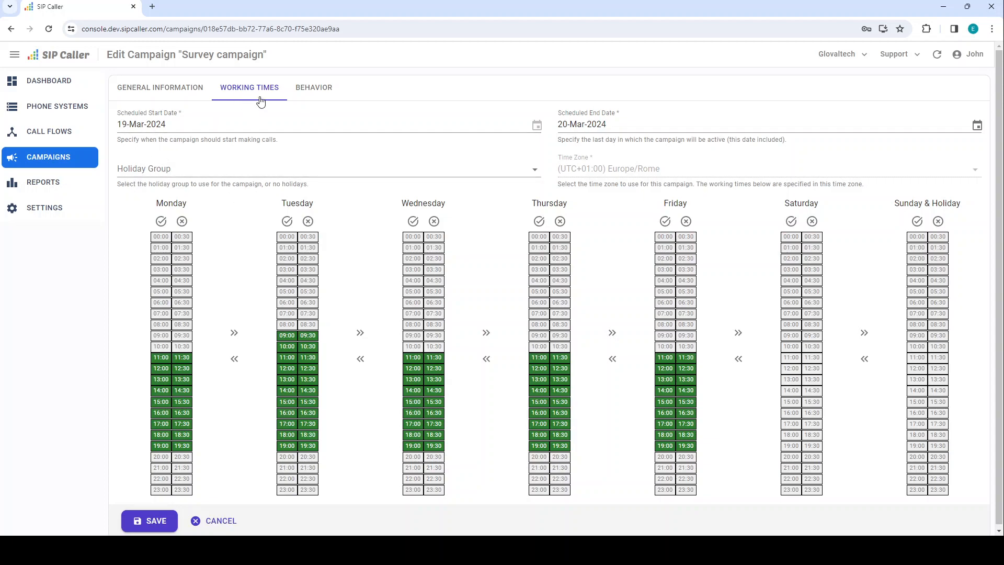
pyautogui.click(172, 92)
pyautogui.click(218, 278)
# Review Survey campaign's number list, select the first two entries, clear the selection and return to the campaign.
pyautogui.click(889, 132)
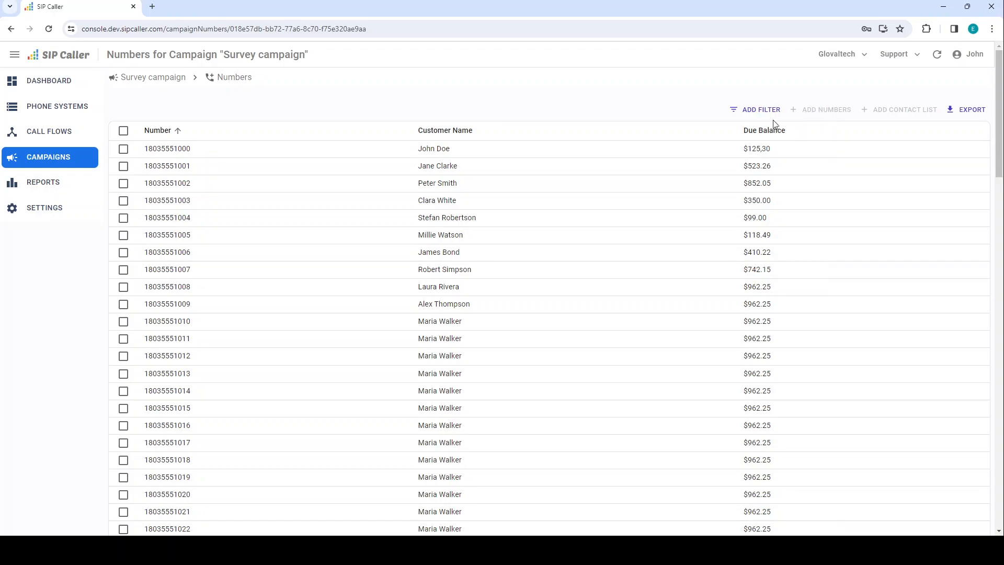
pyautogui.click(123, 149)
pyautogui.click(124, 168)
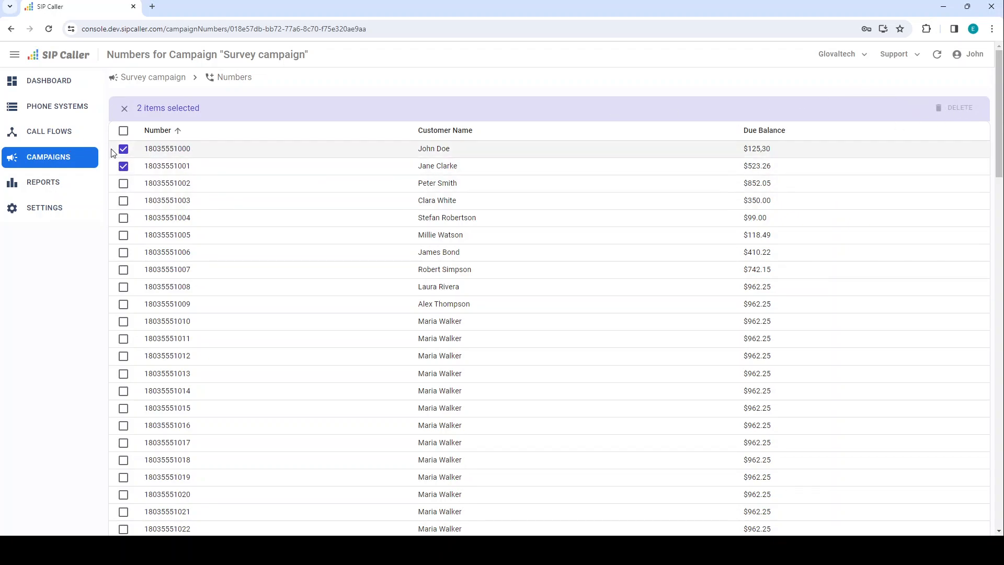
pyautogui.click(125, 109)
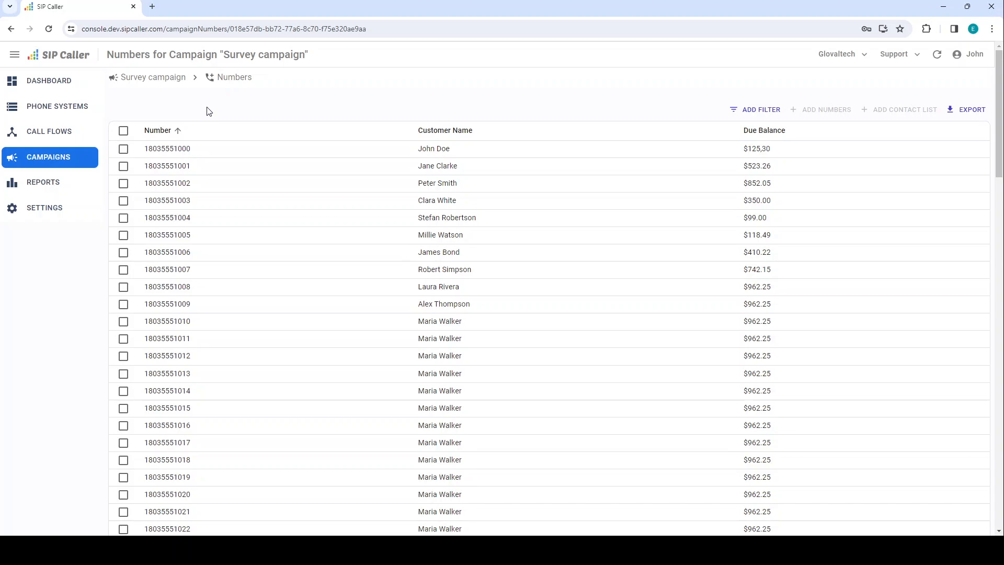
pyautogui.click(163, 78)
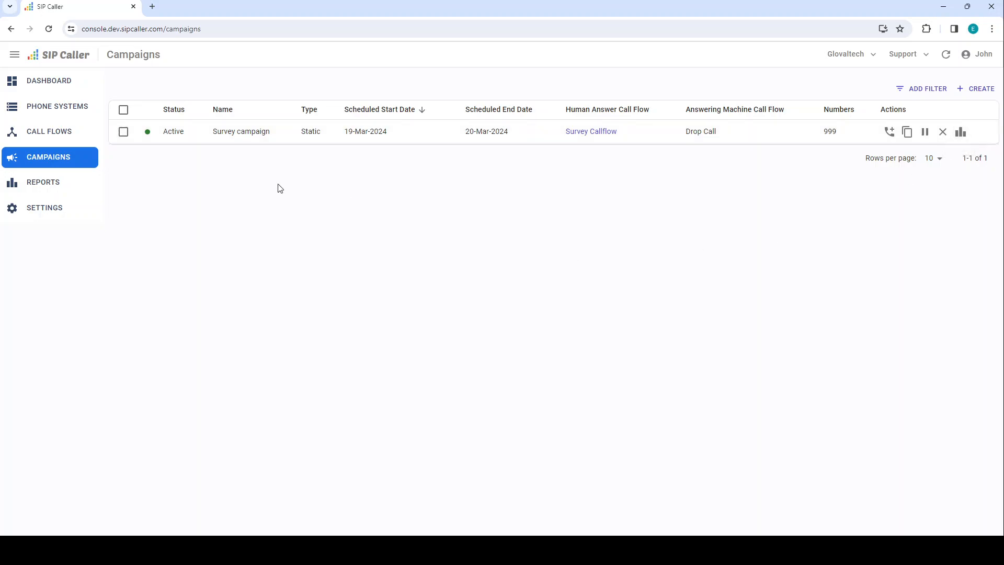
# Check the active campaigns, the phone system's active calls and Survey campaign's call figures on the dashboard.
pyautogui.click(50, 82)
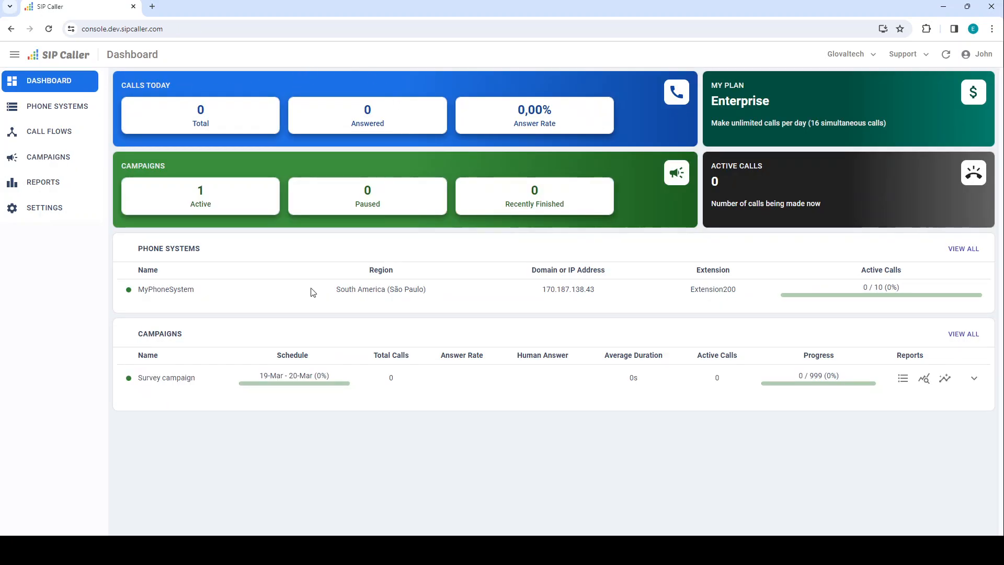
pyautogui.moveTo(188, 194); pyautogui.dragTo(221, 208)
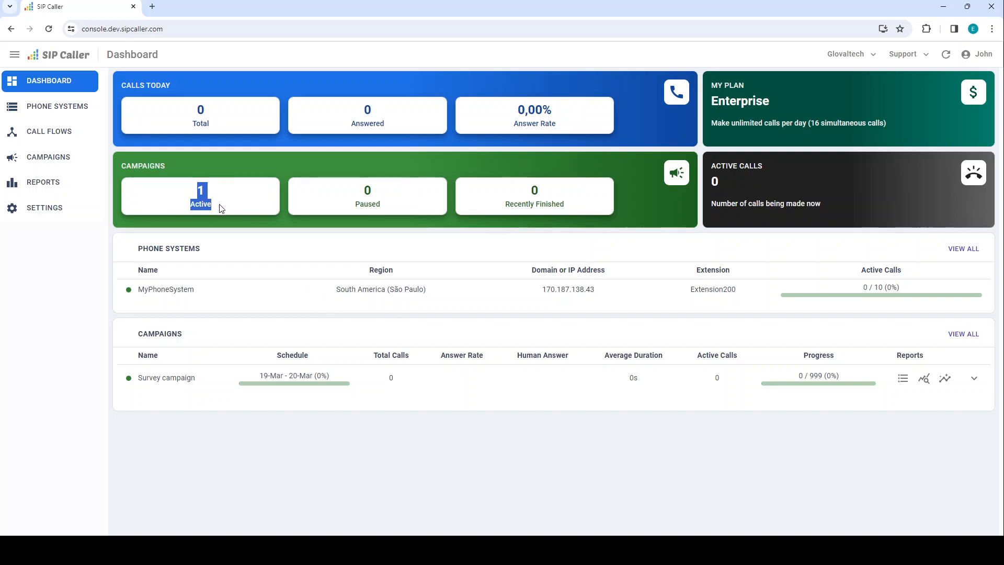
pyautogui.click(220, 207)
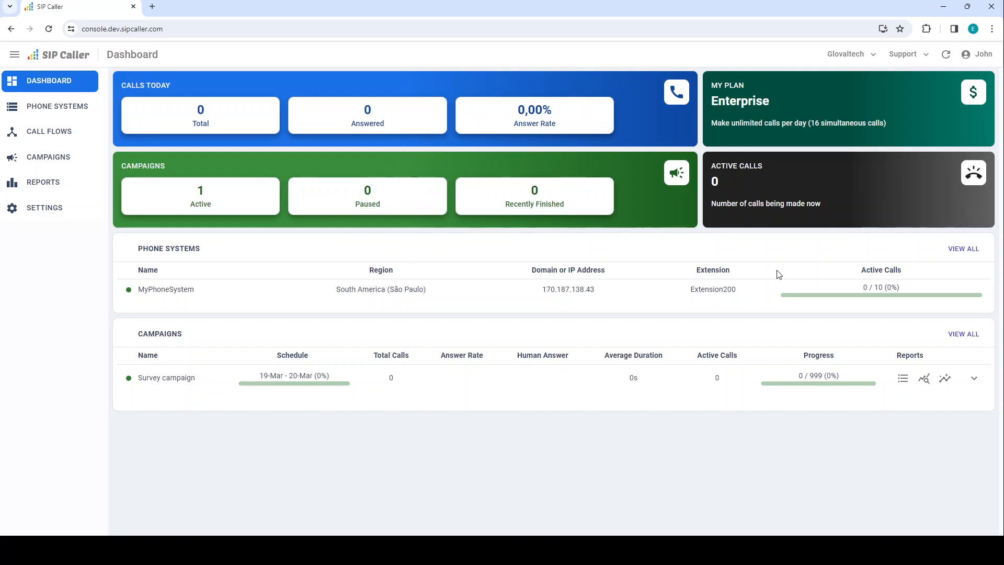
pyautogui.moveTo(810, 291)
pyautogui.moveTo(872, 296)
pyautogui.moveTo(400, 386)
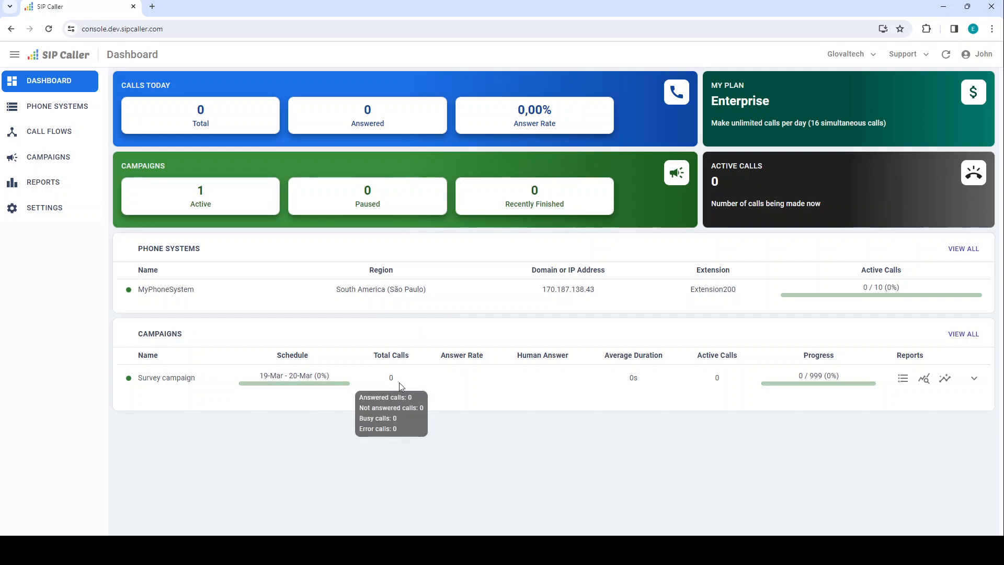
pyautogui.moveTo(714, 384)
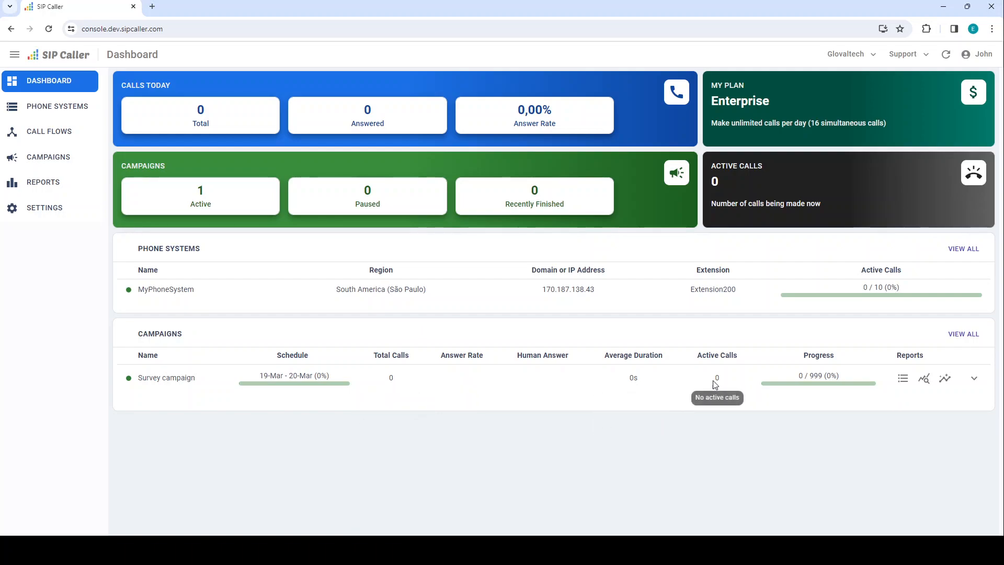
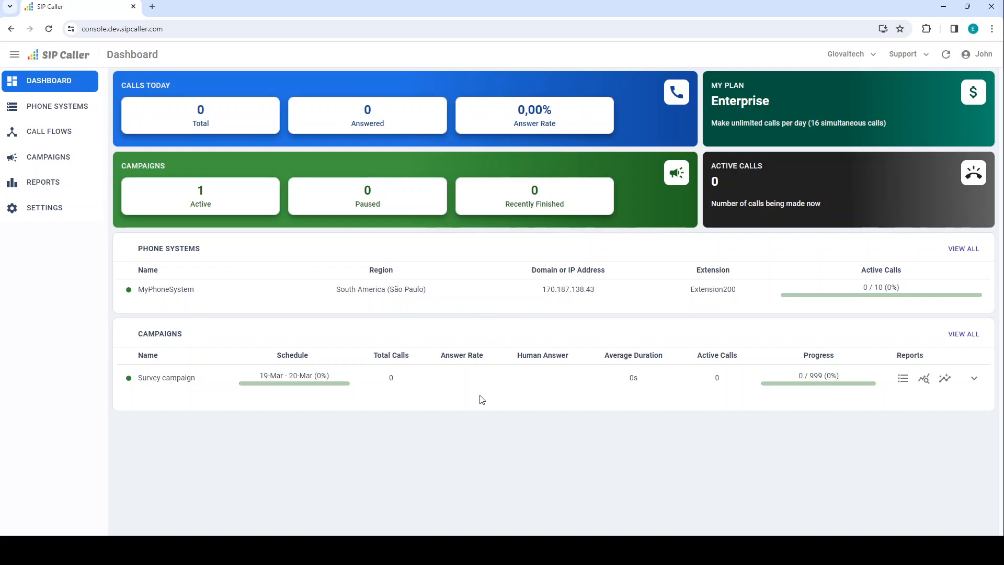
# Expand Survey campaign on the dashboard and examine its progress and call results charts and its active calls.
pyautogui.click(974, 383)
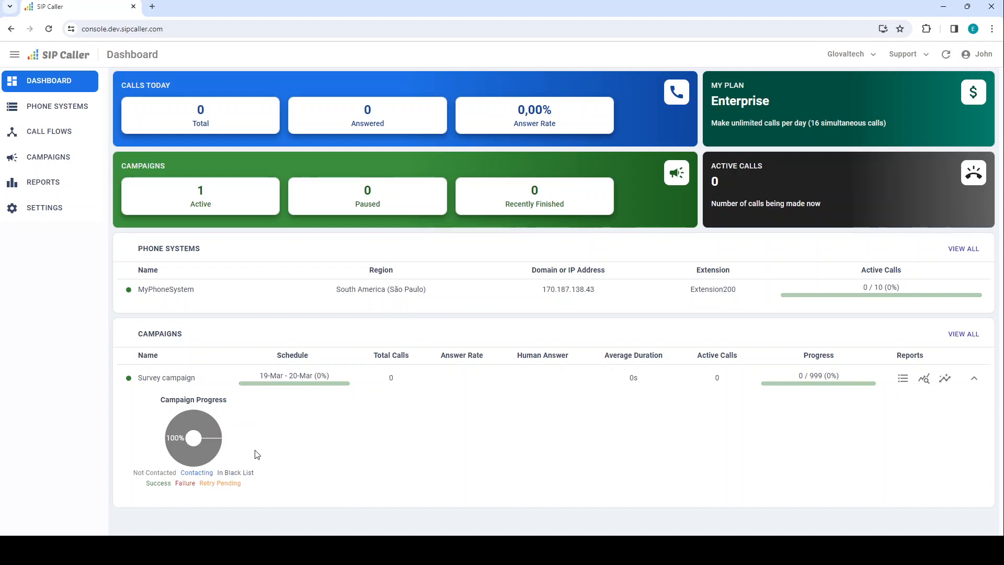
pyautogui.moveTo(206, 450)
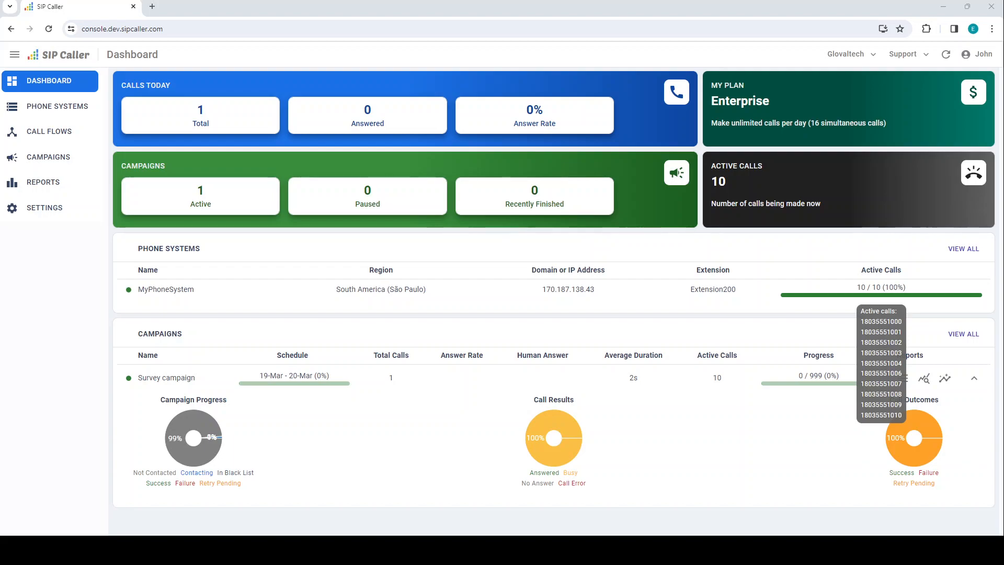
pyautogui.moveTo(717, 378)
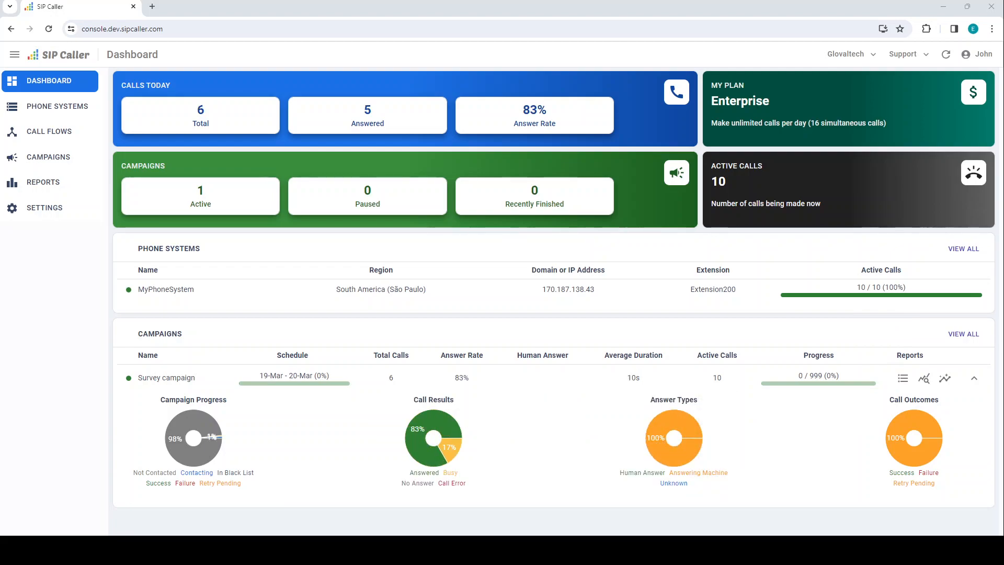
pyautogui.moveTo(418, 447)
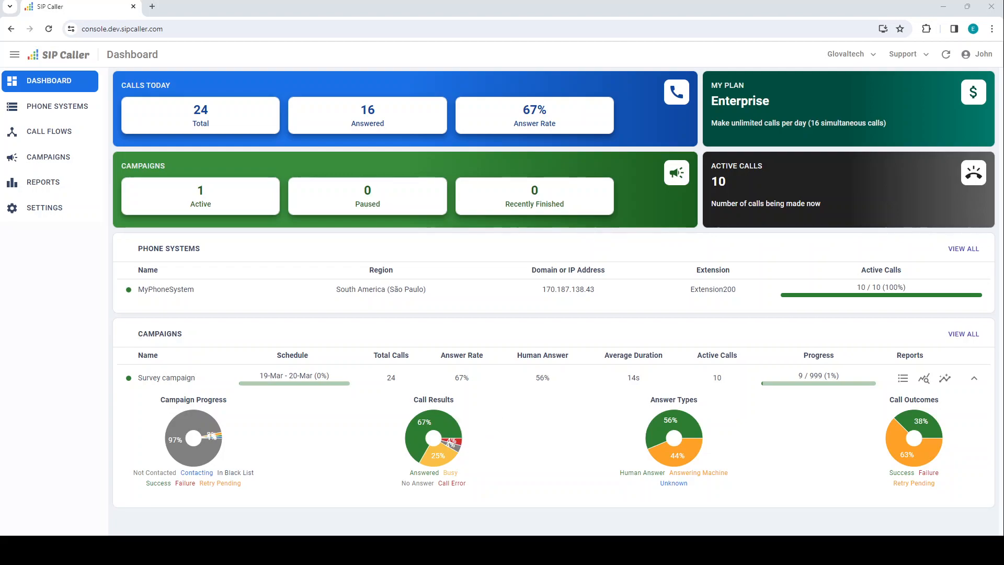
pyautogui.moveTo(180, 439)
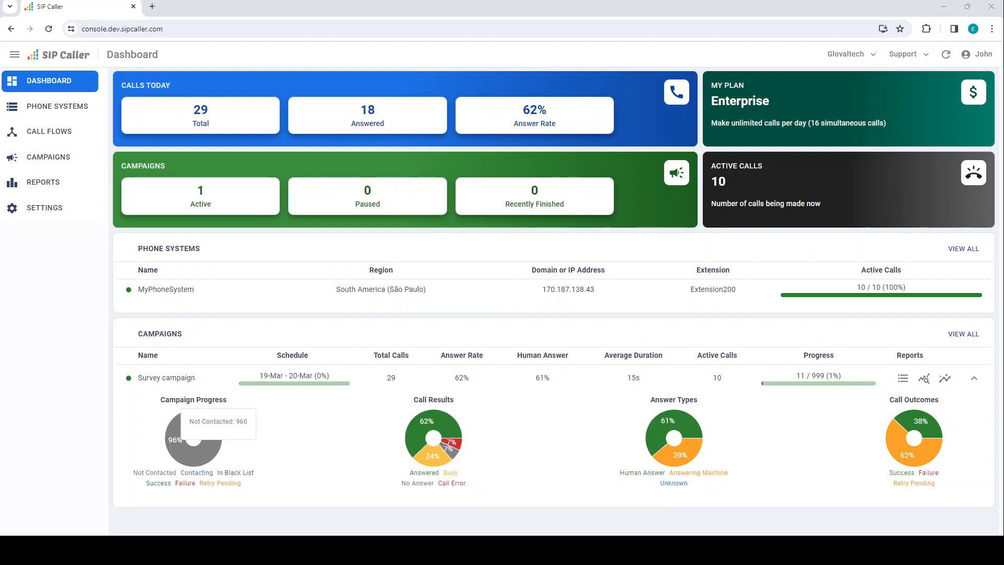
pyautogui.moveTo(224, 437)
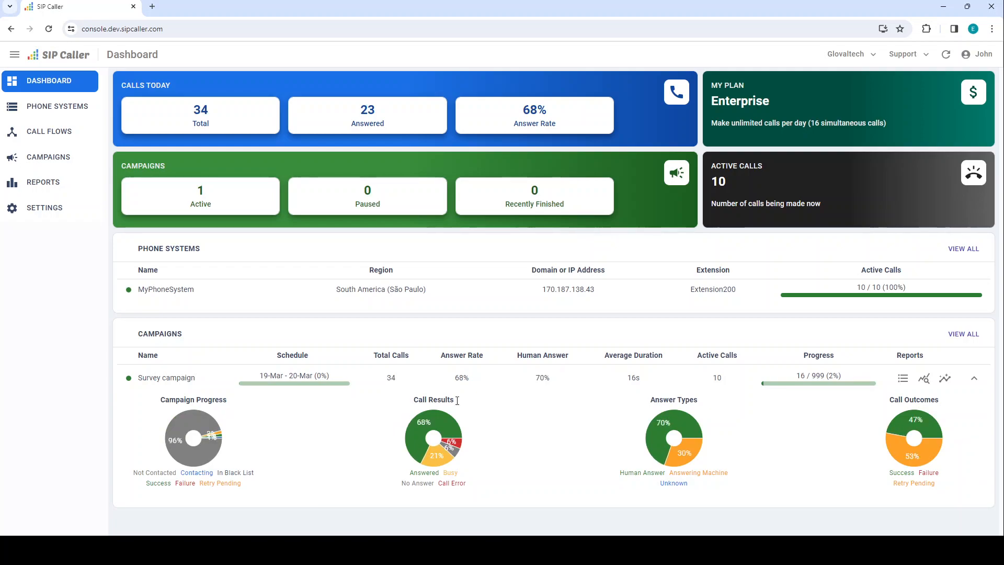
# Open the call details report of Survey campaign.
pyautogui.click(904, 380)
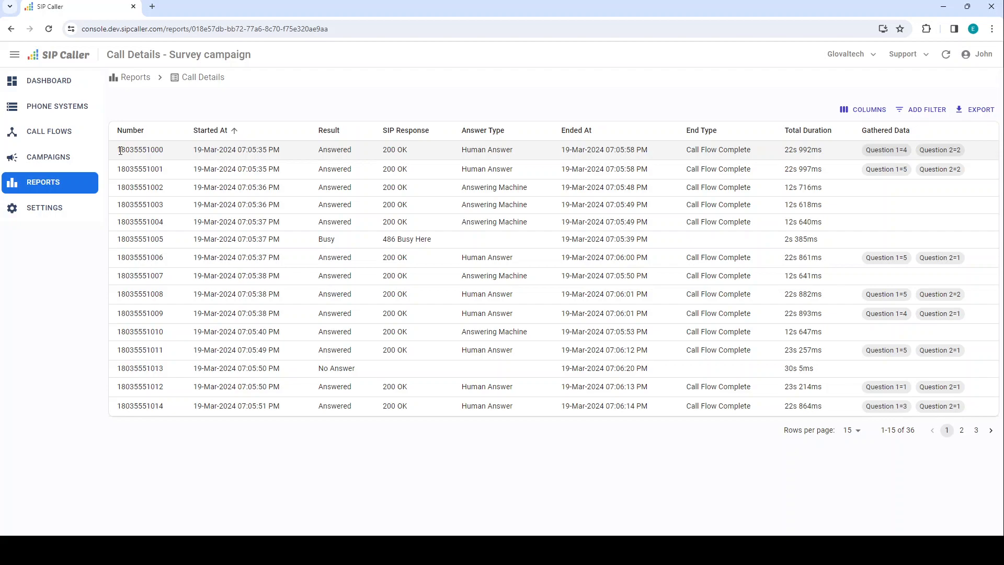
# Examine the first call's number and start time, and compare the Answered, Busy and No Answer results with their SIP responses.
pyautogui.doubleClick(136, 149)
pyautogui.moveTo(200, 151); pyautogui.dragTo(285, 152)
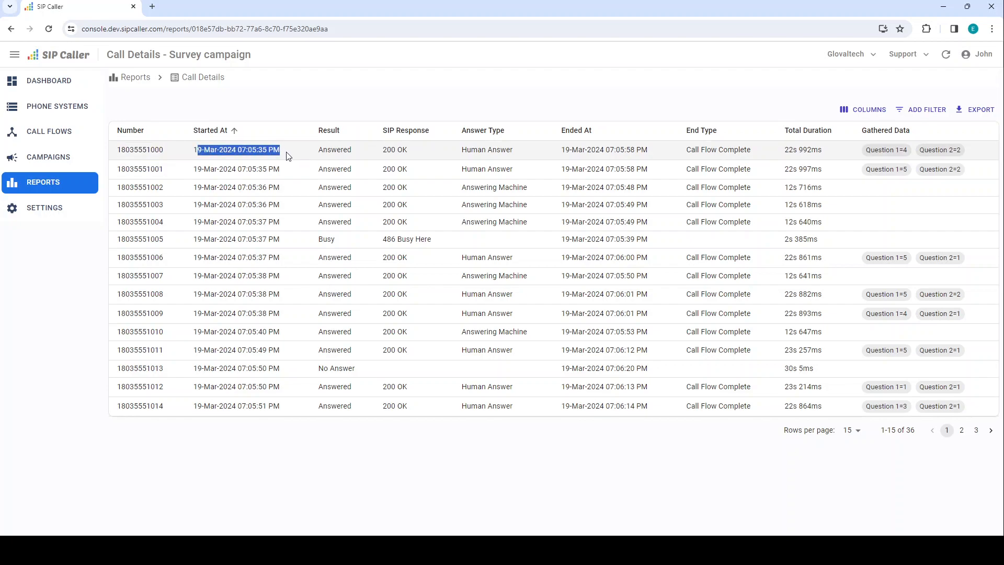
pyautogui.doubleClick(333, 150)
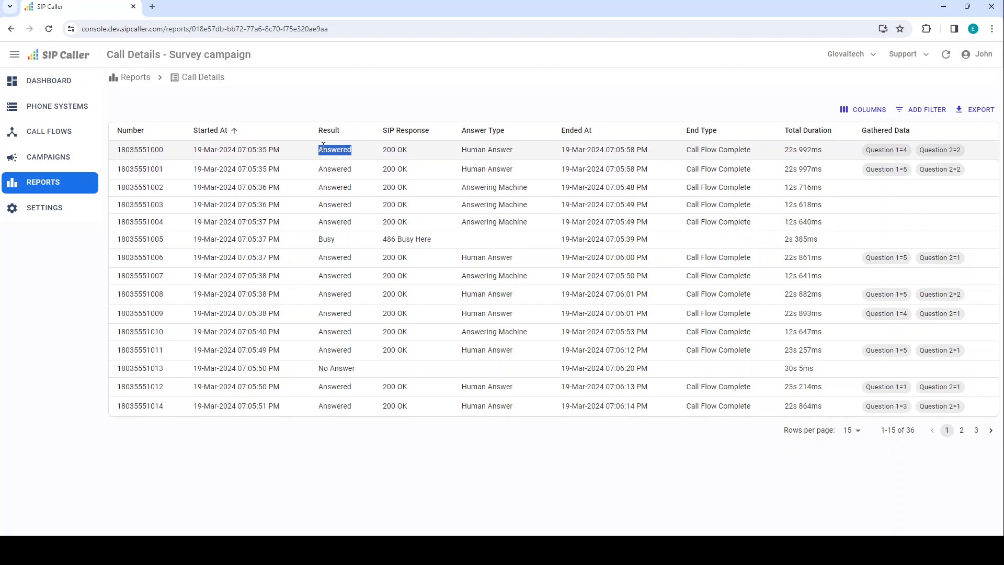
pyautogui.doubleClick(324, 239)
pyautogui.moveTo(315, 372); pyautogui.dragTo(375, 377)
pyautogui.click(376, 377)
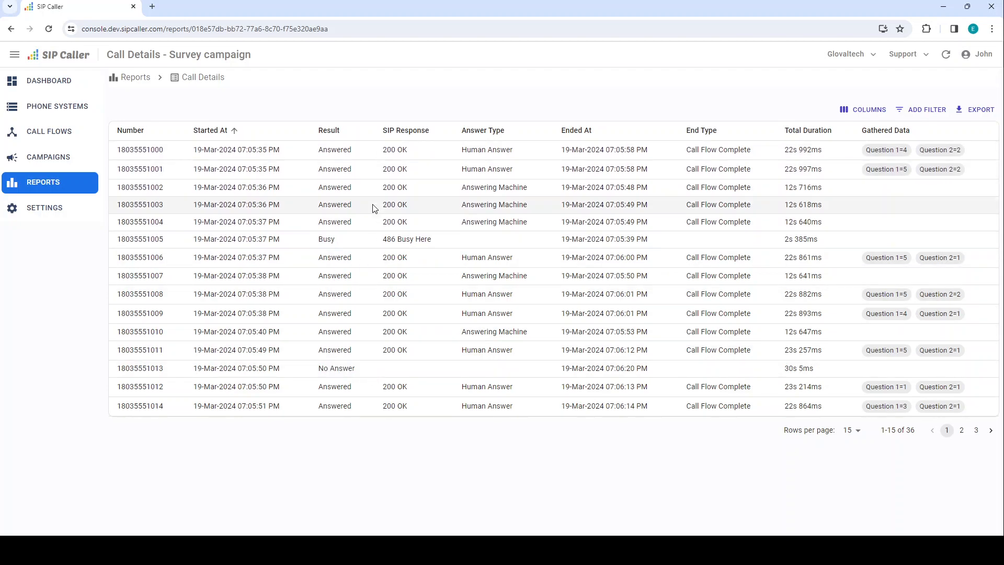
pyautogui.tripleClick(391, 153)
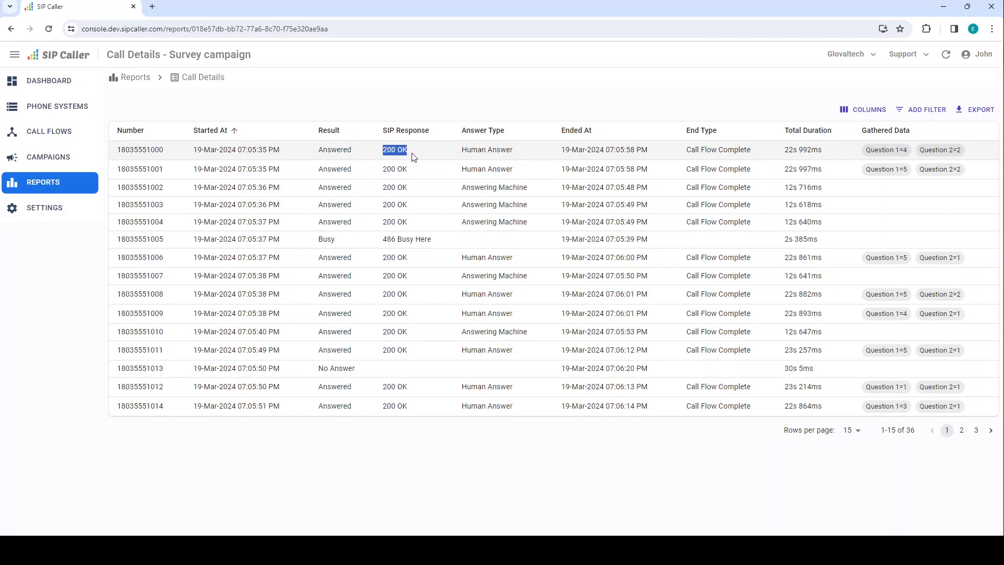
pyautogui.click(412, 158)
pyautogui.moveTo(383, 241); pyautogui.dragTo(441, 244)
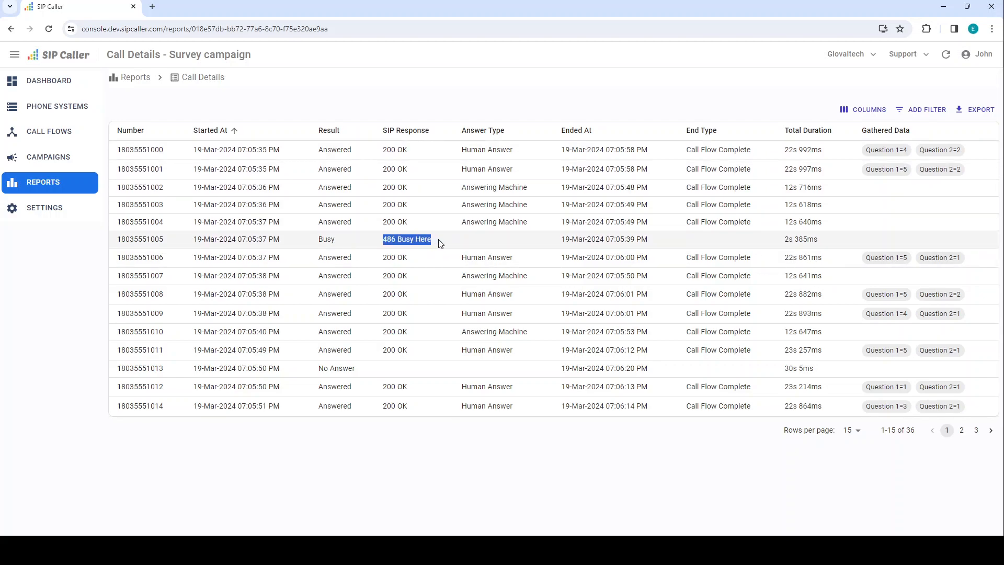
pyautogui.click(389, 370)
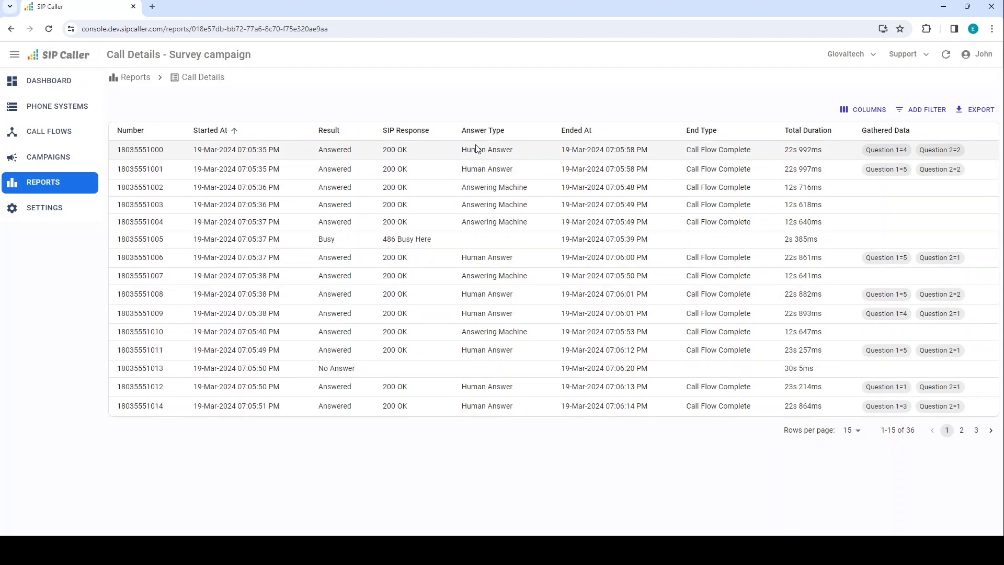
# Review the Human Answer and Answering Machine answer types and the first call's gathered answers to Question 1 and Question 2.
pyautogui.moveTo(462, 152); pyautogui.dragTo(513, 153)
pyautogui.moveTo(462, 188); pyautogui.dragTo(542, 190)
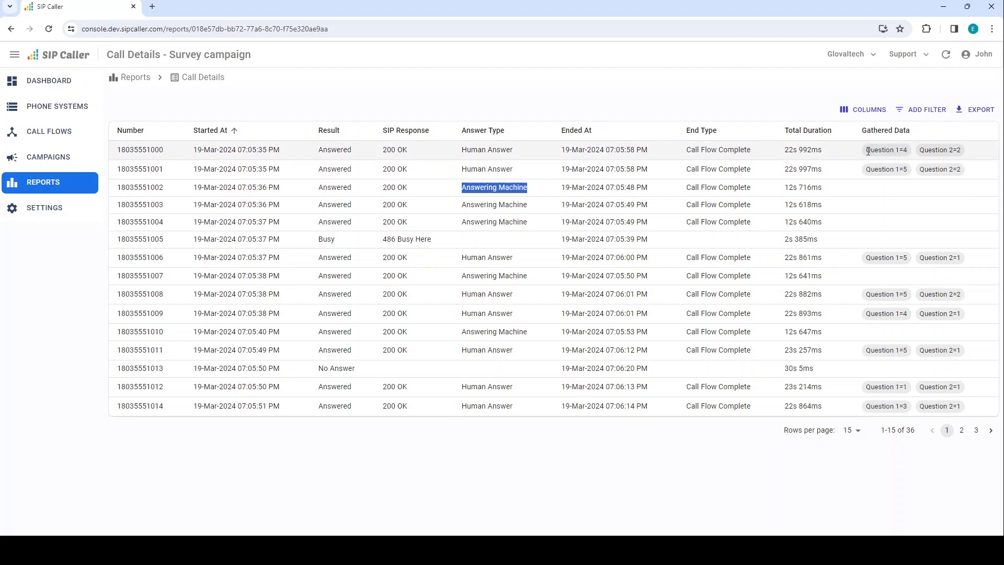
pyautogui.moveTo(865, 153); pyautogui.dragTo(964, 158)
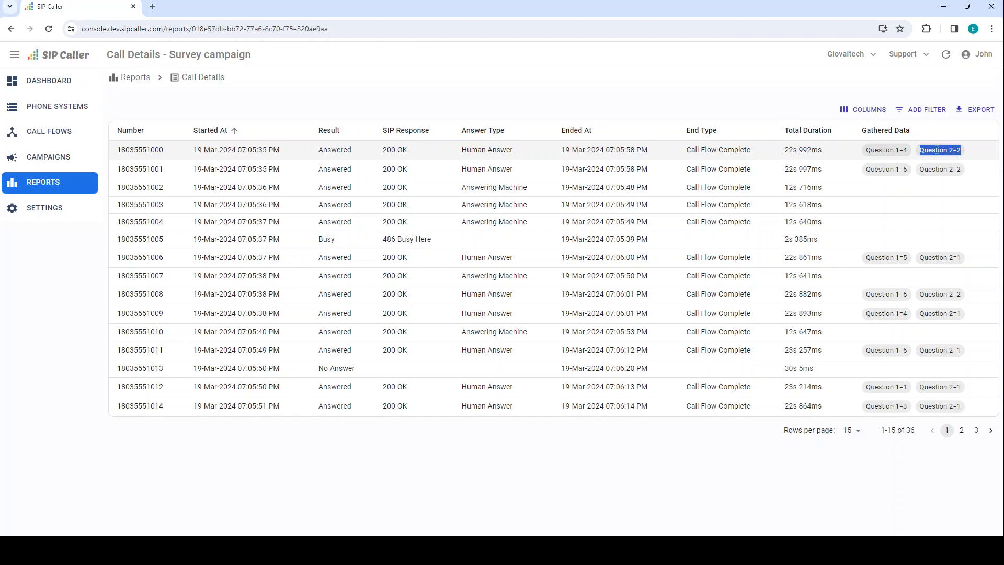
pyautogui.click(916, 161)
pyautogui.moveTo(921, 151); pyautogui.dragTo(964, 159)
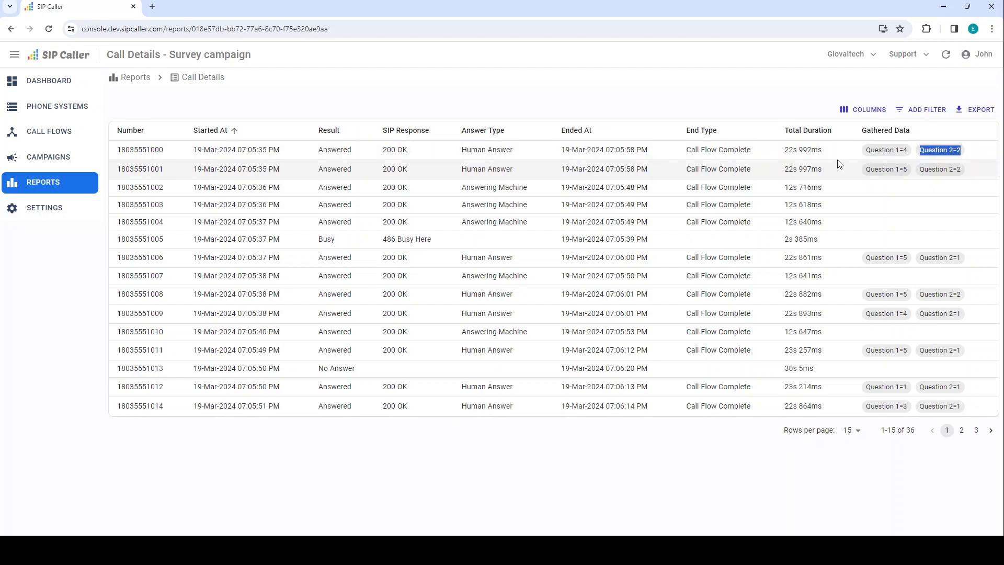
pyautogui.click(434, 153)
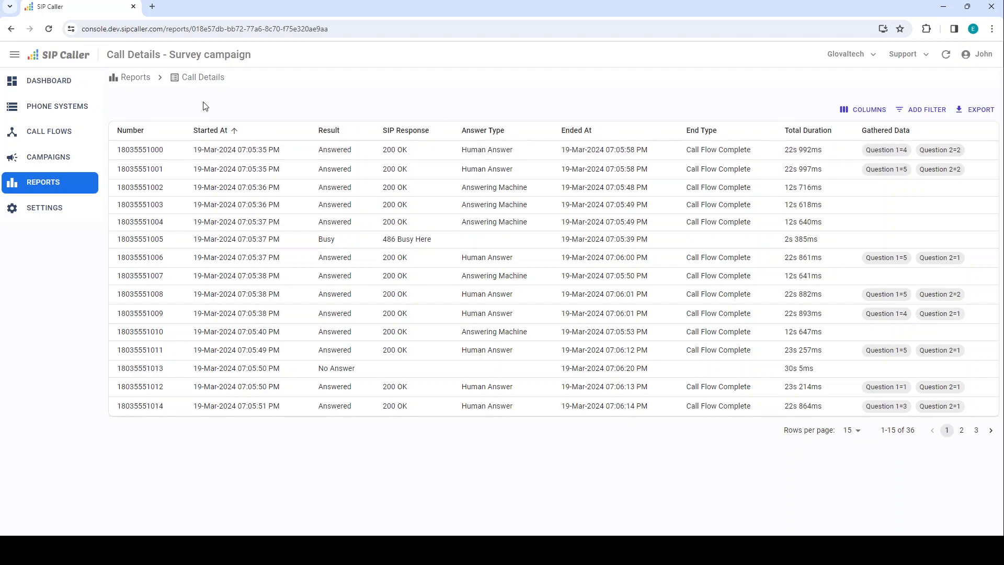
# Filter the call details by answer type Human Answer.
pyautogui.click(923, 112)
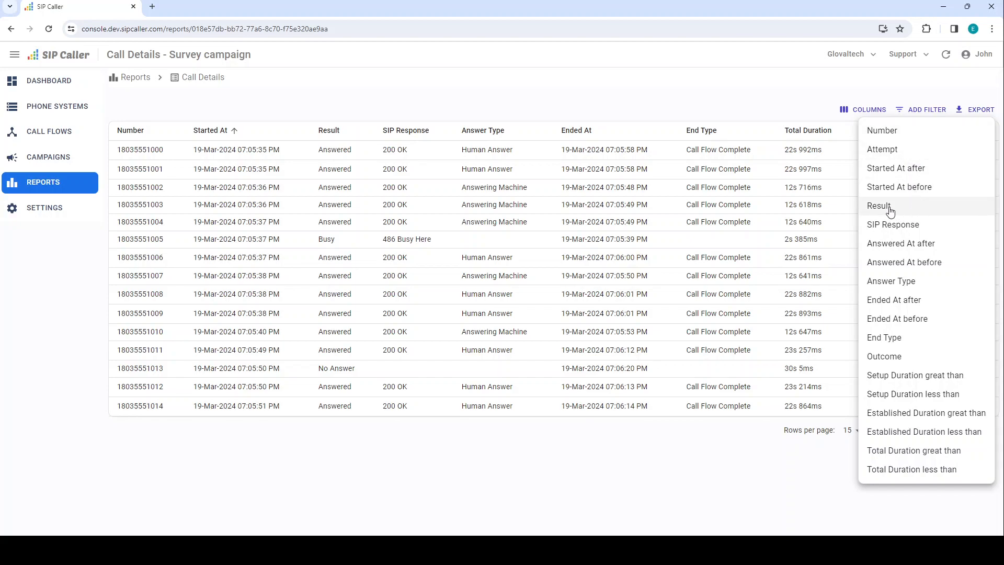
pyautogui.click(886, 287)
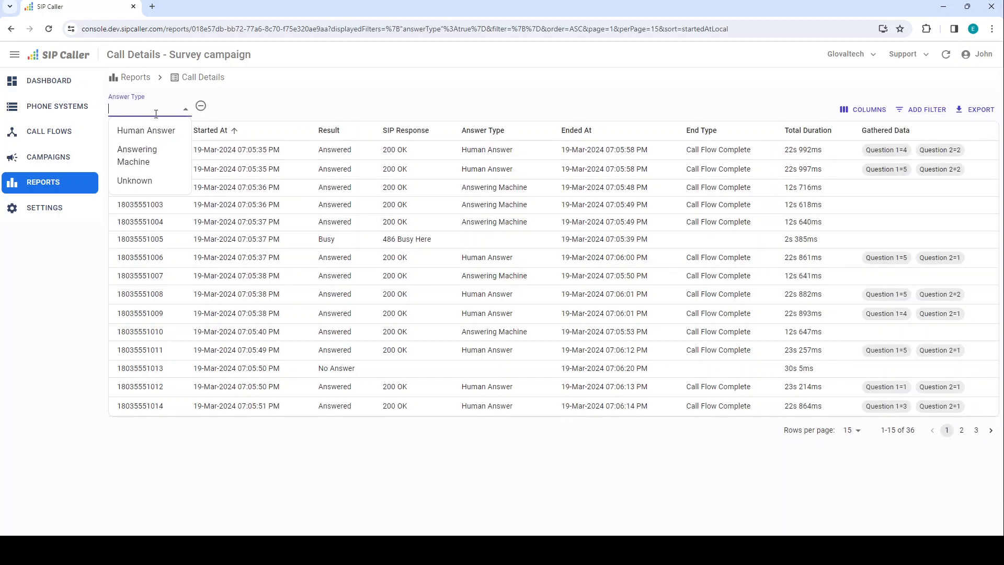
pyautogui.click(150, 137)
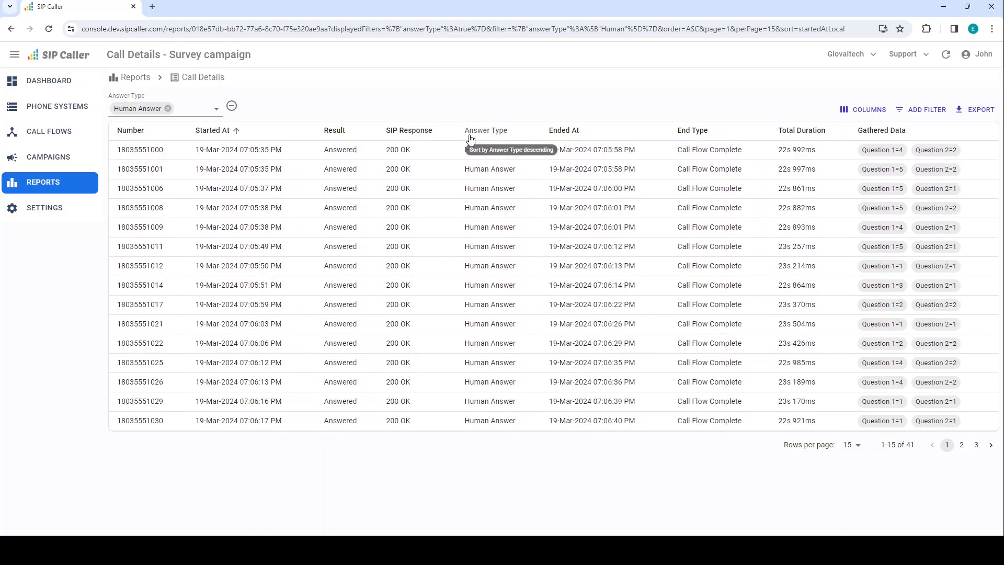
# Remove the Answer Type filter from the call details report.
pyautogui.click(915, 111)
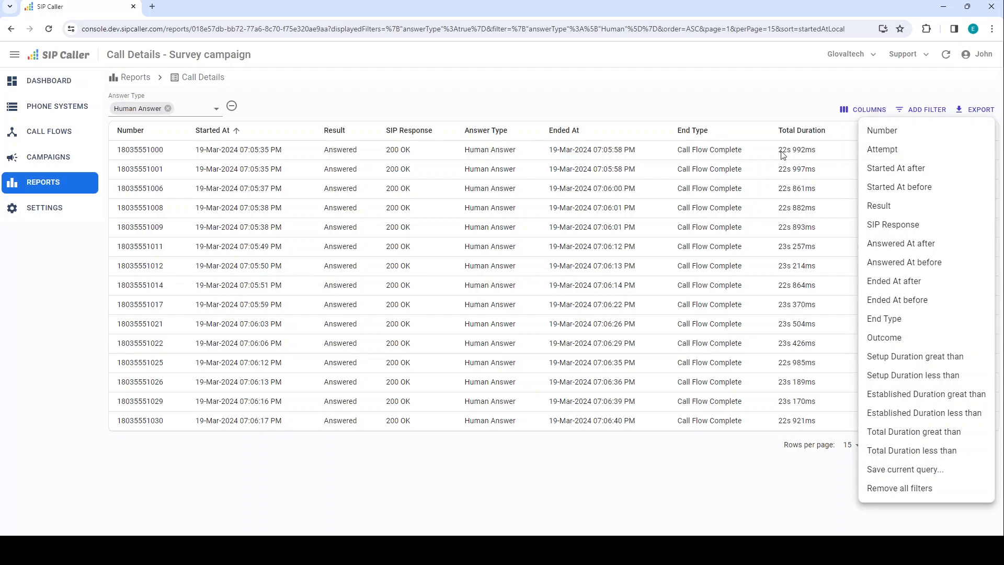
pyautogui.click(235, 106)
pyautogui.click(232, 106)
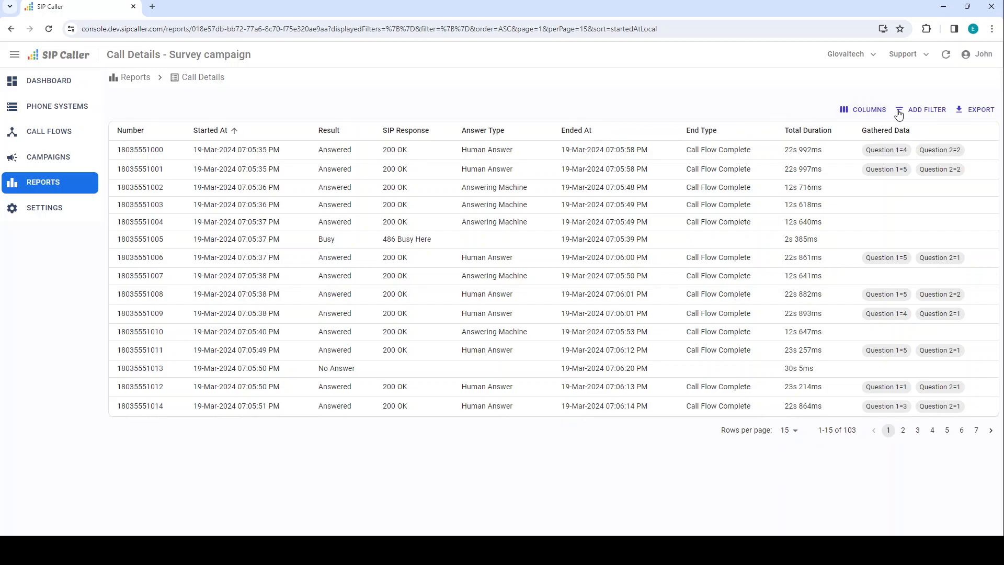
# Add an Outcome filter to the call details and set it to Failure.
pyautogui.click(920, 111)
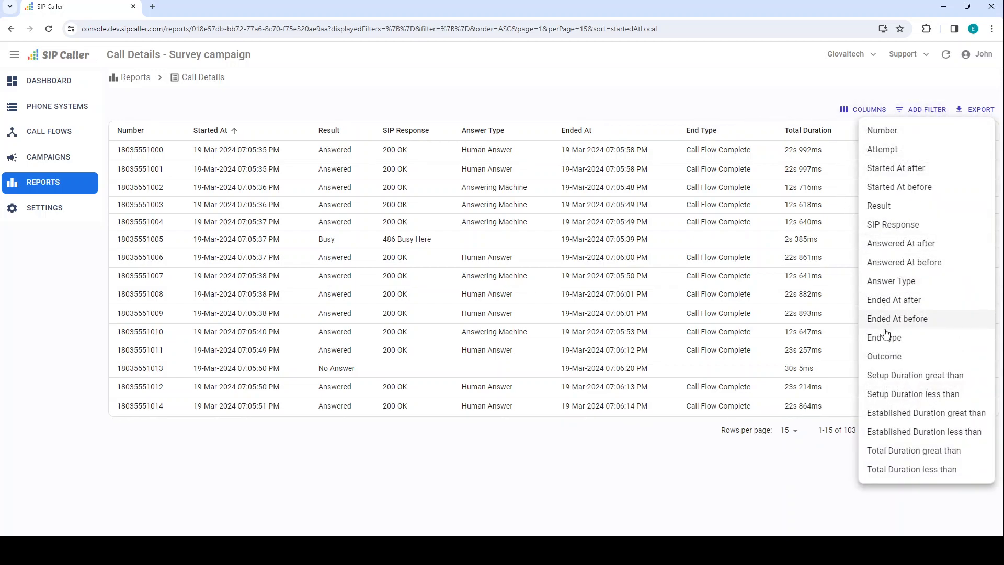
pyautogui.click(886, 357)
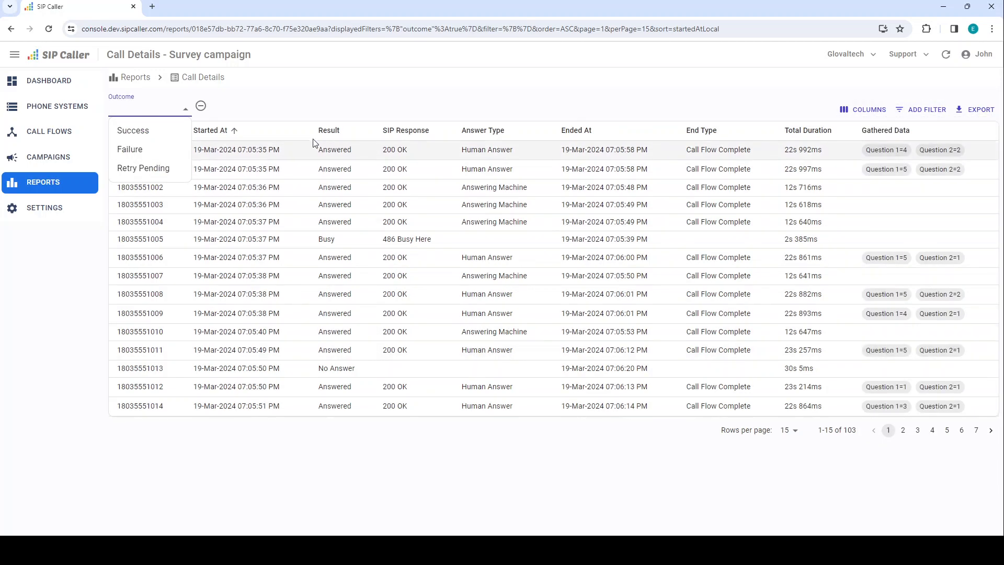
pyautogui.click(168, 110)
pyautogui.click(145, 153)
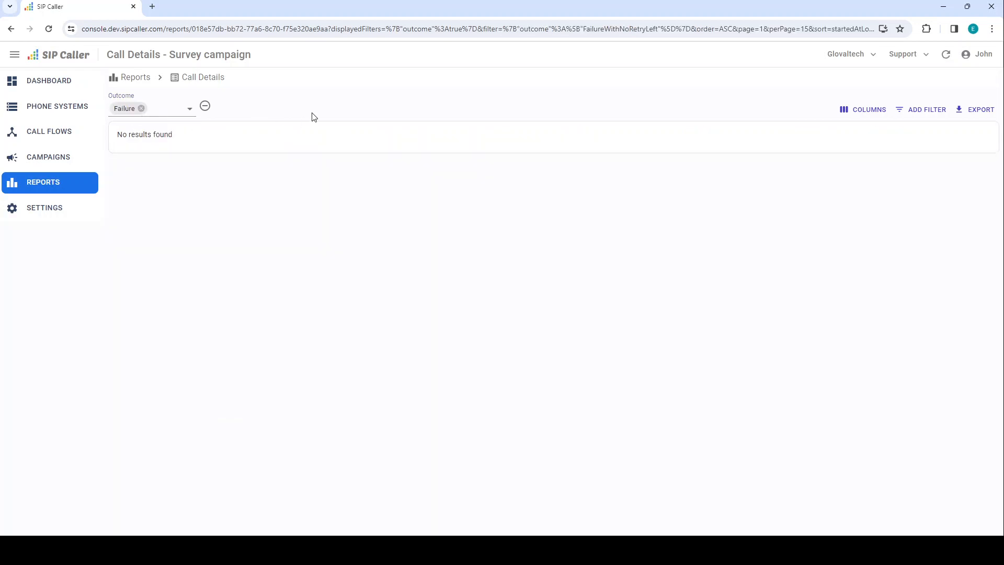
# Change the Outcome filter from Failure to Retry Pending.
pyautogui.click(141, 109)
pyautogui.click(142, 109)
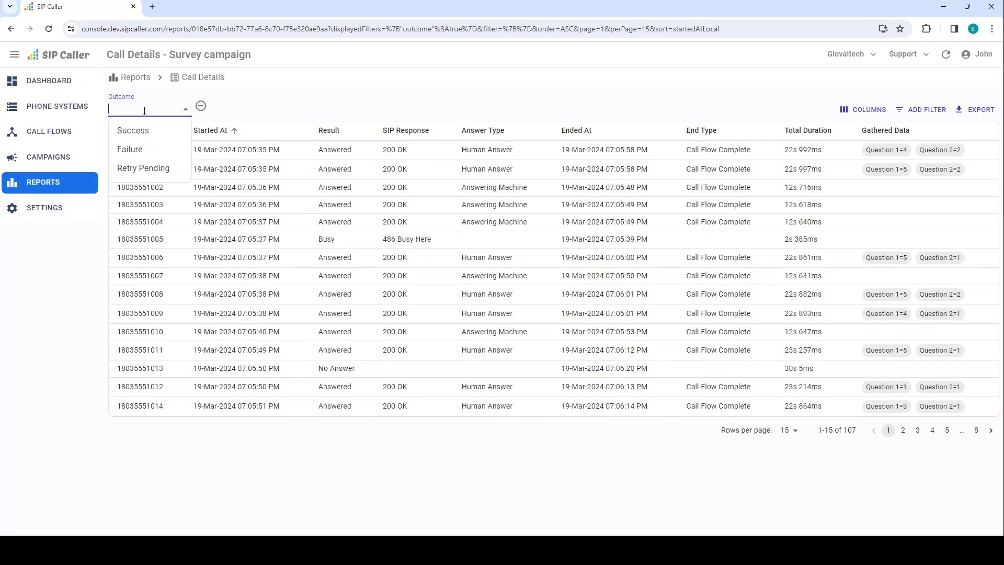
pyautogui.click(136, 169)
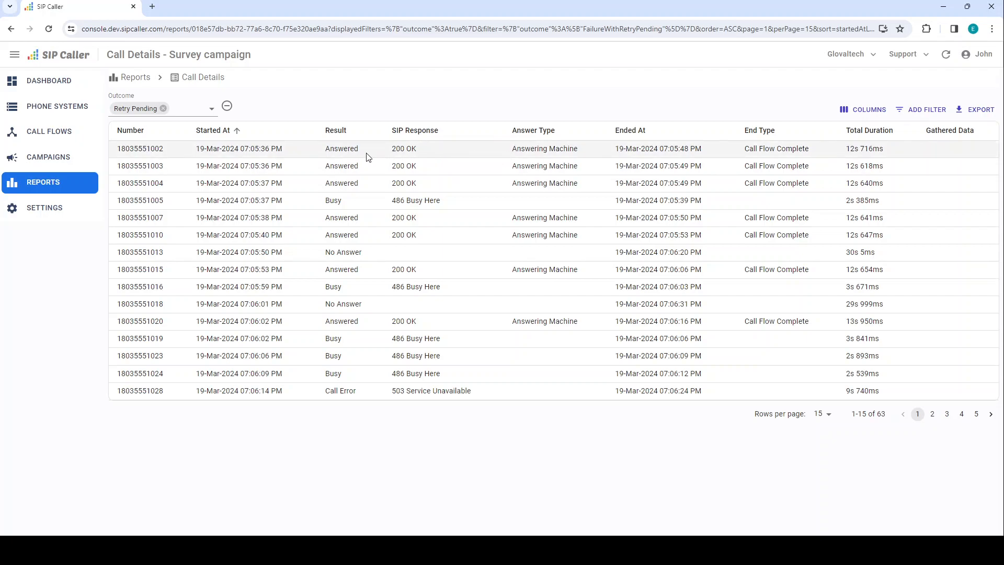
# Examine the results, answer types and SIP responses of the calls pending retry, and clear the Outcome filter's value.
pyautogui.moveTo(326, 149); pyautogui.dragTo(380, 150)
pyautogui.moveTo(513, 149); pyautogui.dragTo(593, 152)
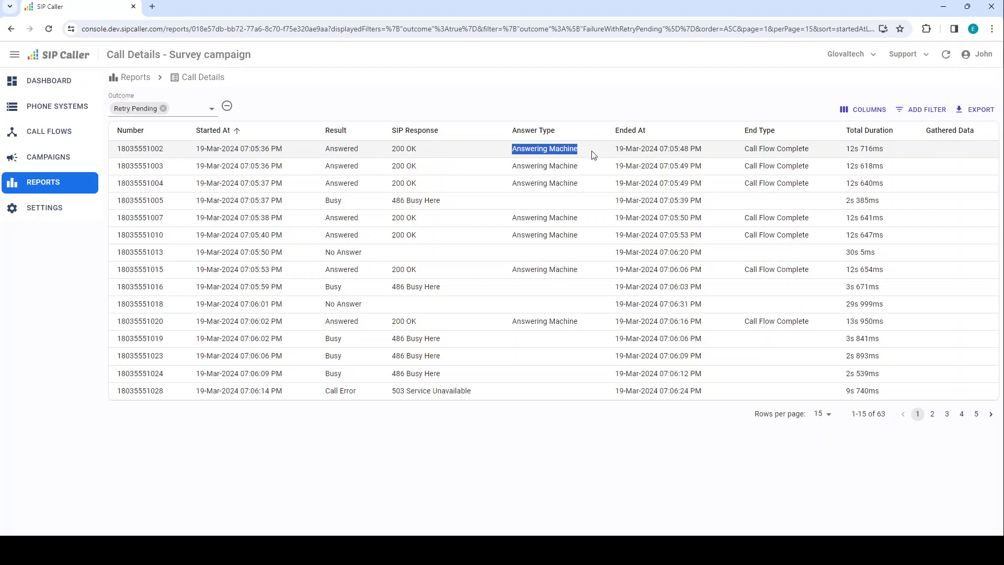
pyautogui.moveTo(392, 201); pyautogui.dragTo(449, 203)
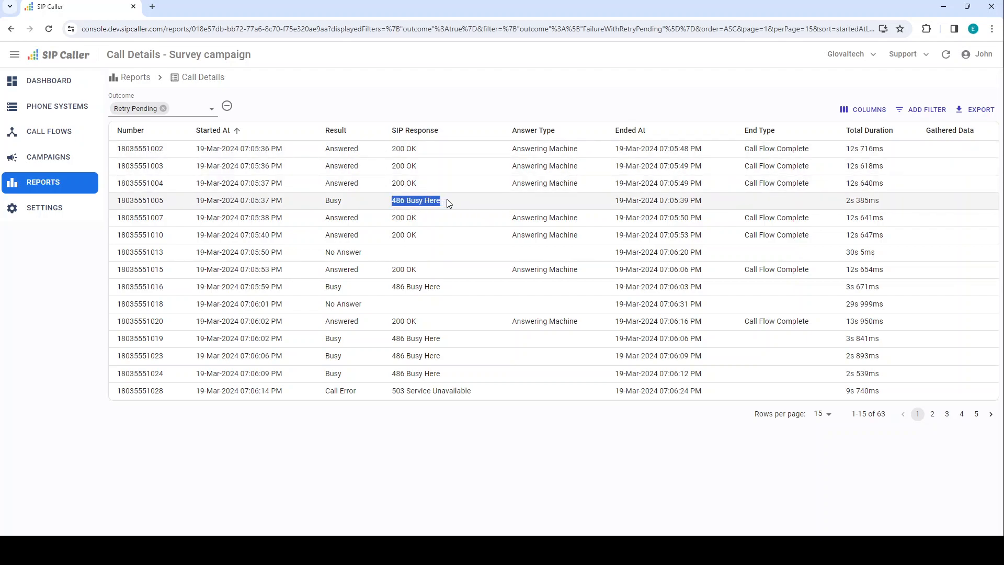
pyautogui.moveTo(327, 252); pyautogui.dragTo(385, 251)
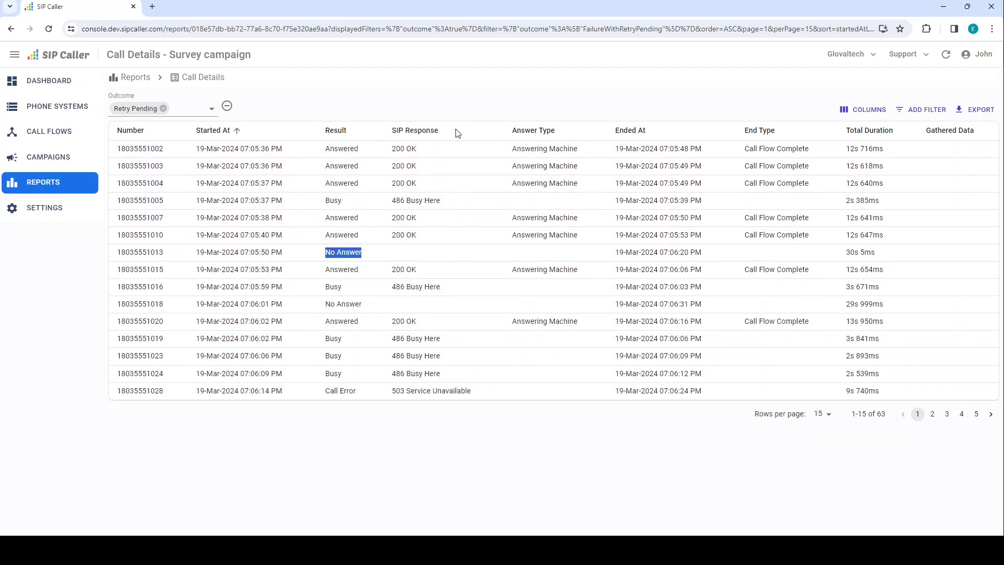
pyautogui.click(455, 112)
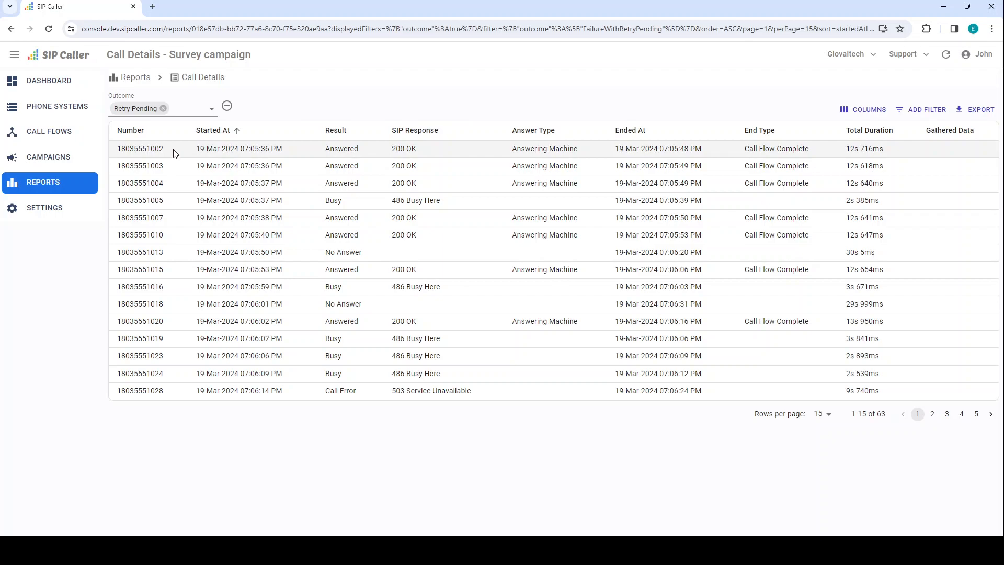
pyautogui.click(163, 108)
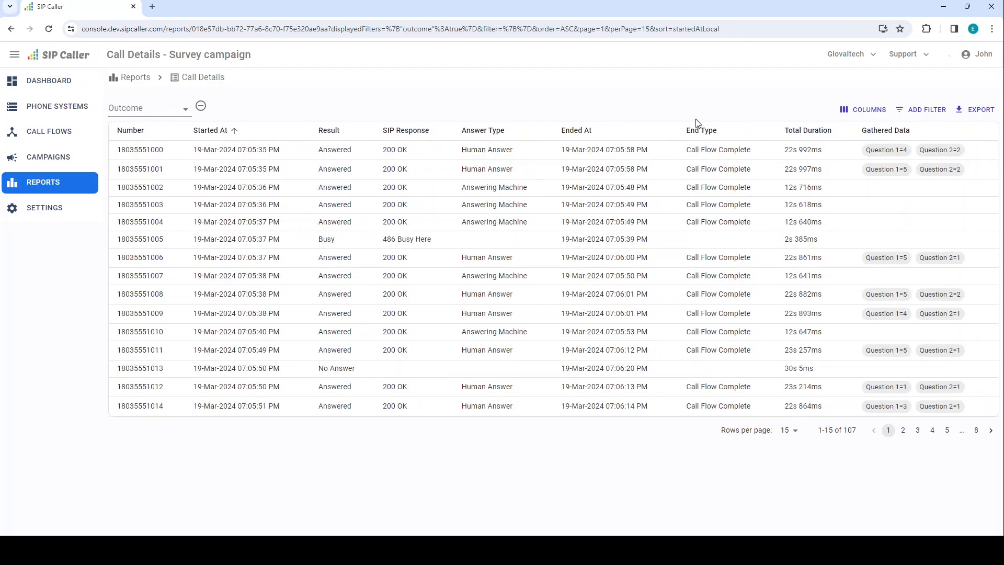
# Show the Attempt column in the call details report.
pyautogui.click(860, 110)
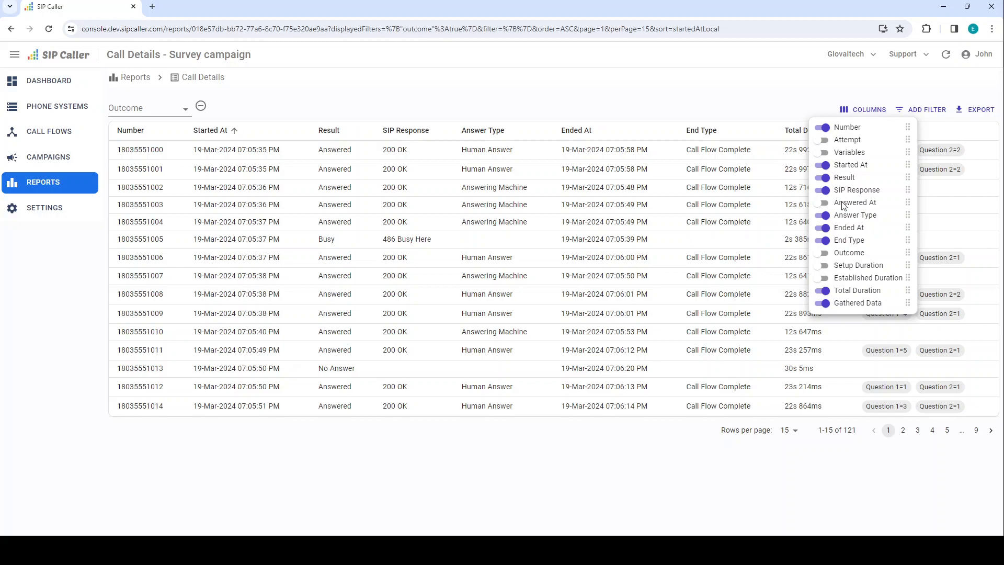
pyautogui.click(823, 140)
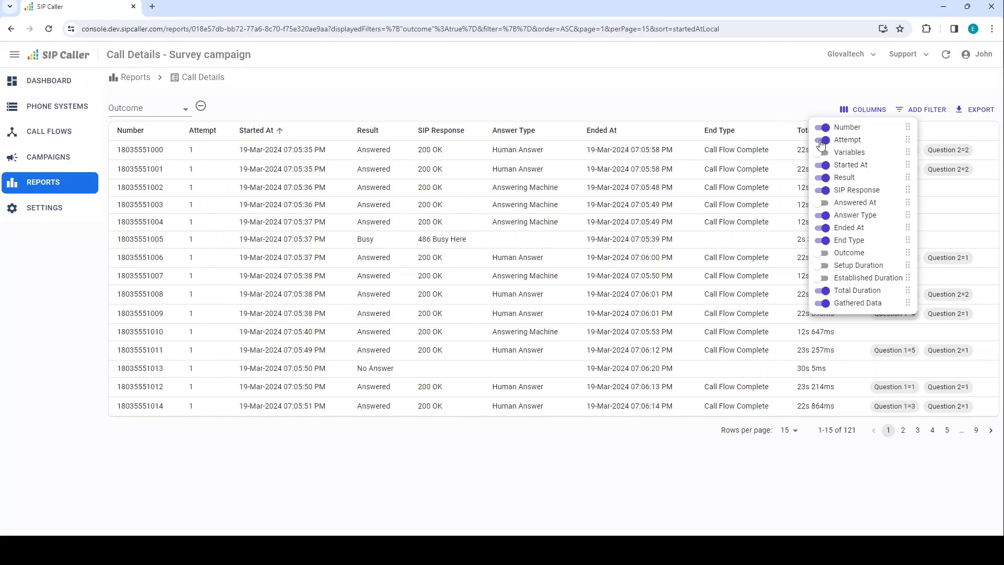
pyautogui.click(328, 108)
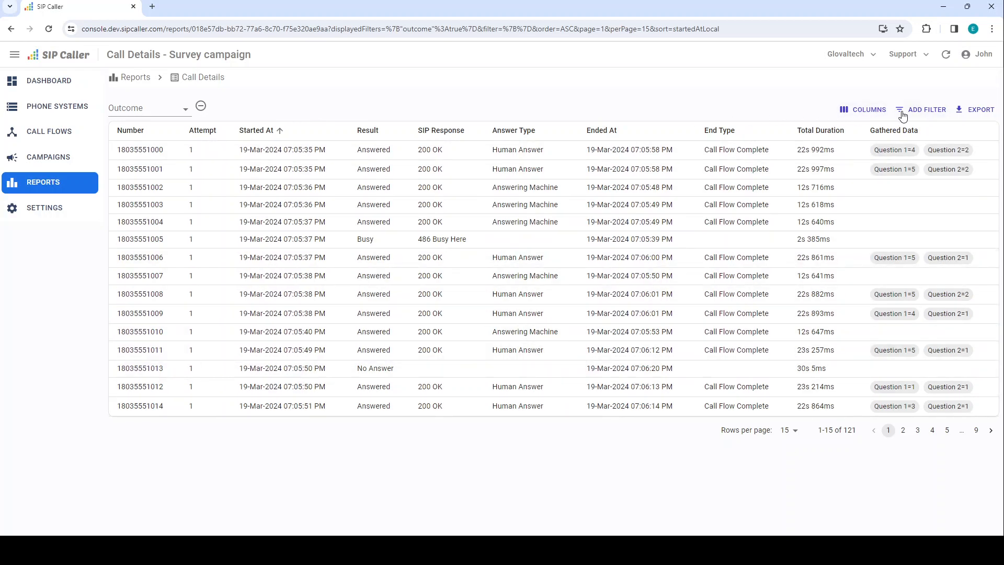
# Add a Number filter with the value 1000 and check the matching call's phone number.
pyautogui.click(914, 111)
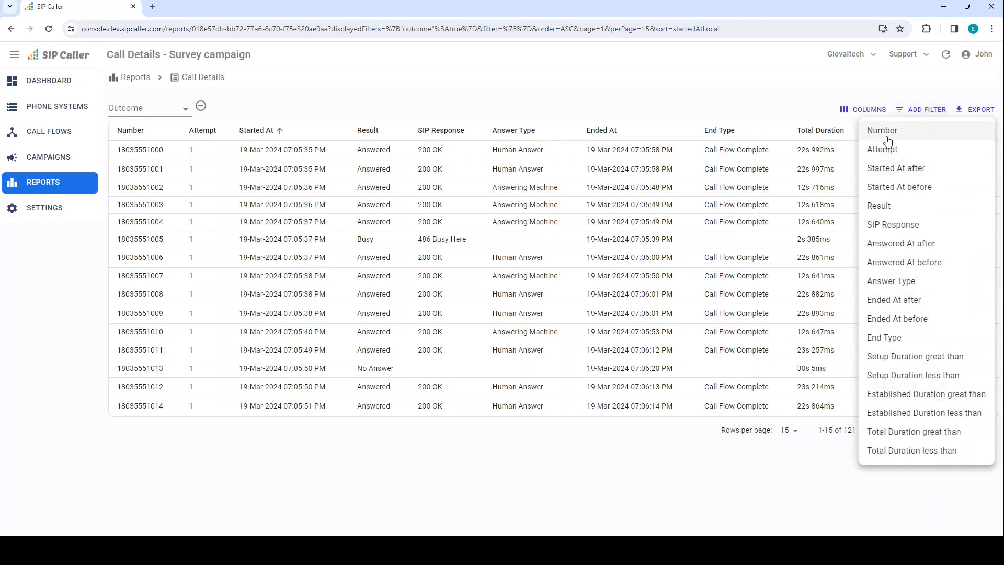
pyautogui.click(883, 135)
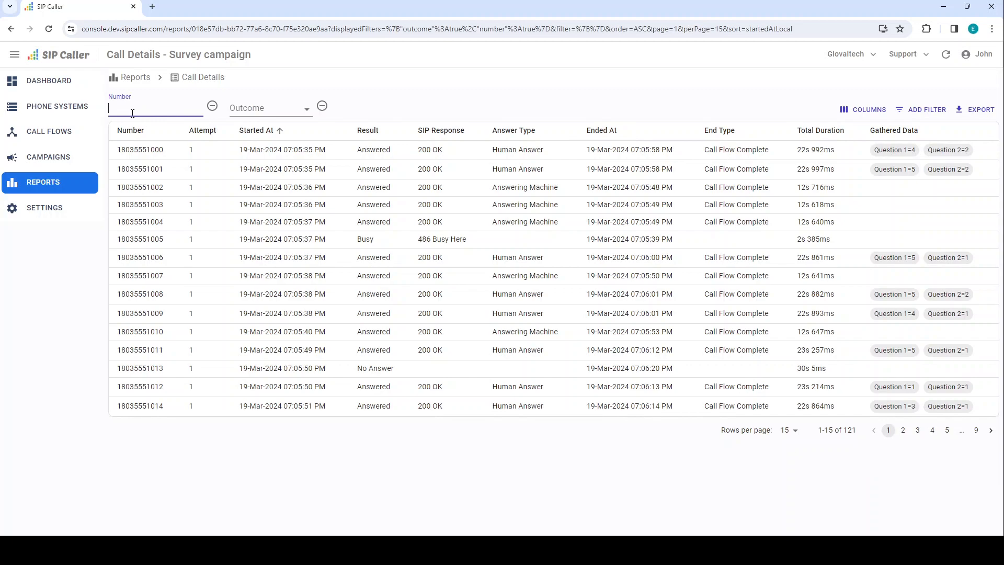
pyautogui.write('10000')
pyautogui.press('BackSpace')
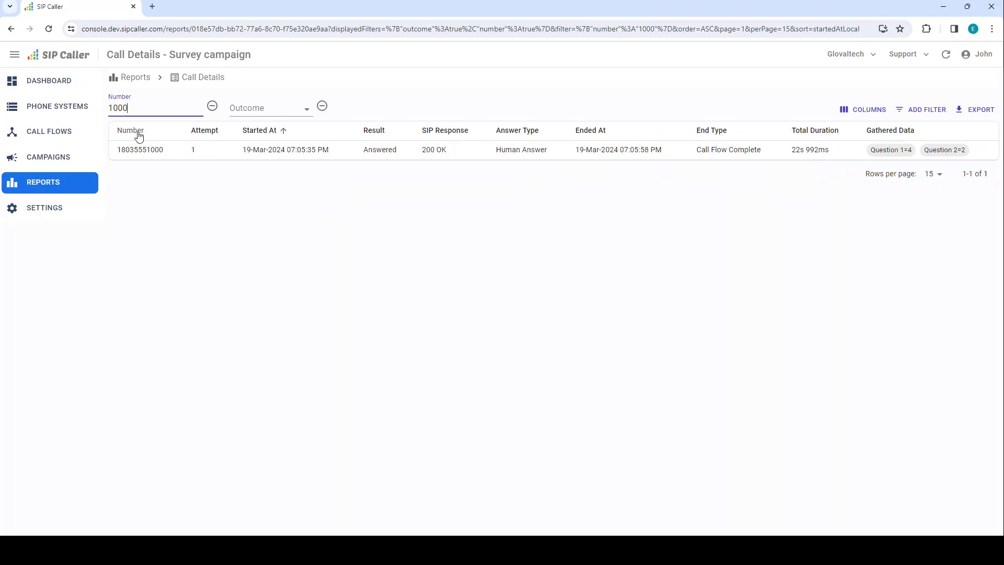
pyautogui.moveTo(164, 150); pyautogui.dragTo(116, 150)
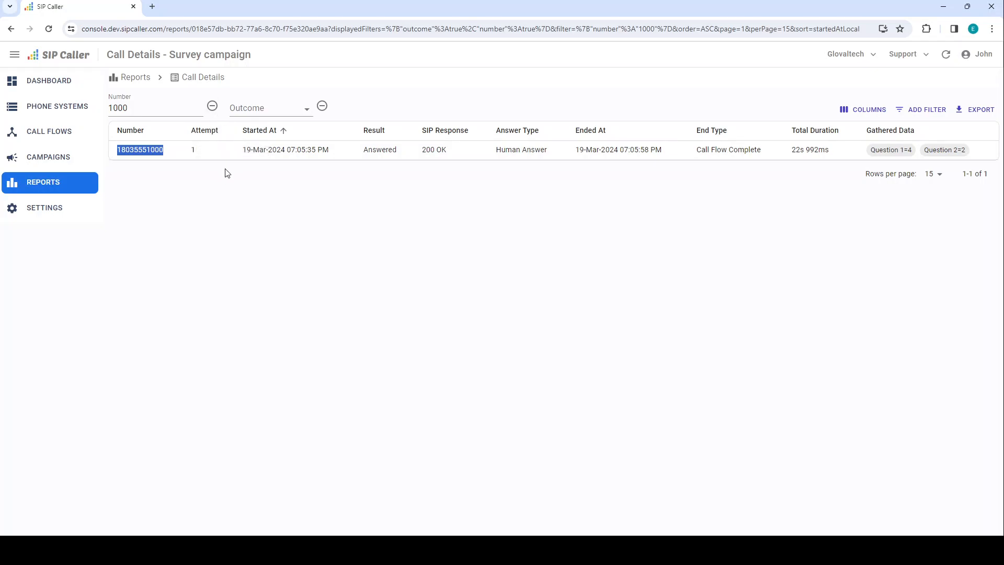
# Remove the Number and Outcome filters and return to Survey campaign's report selection.
pyautogui.click(212, 106)
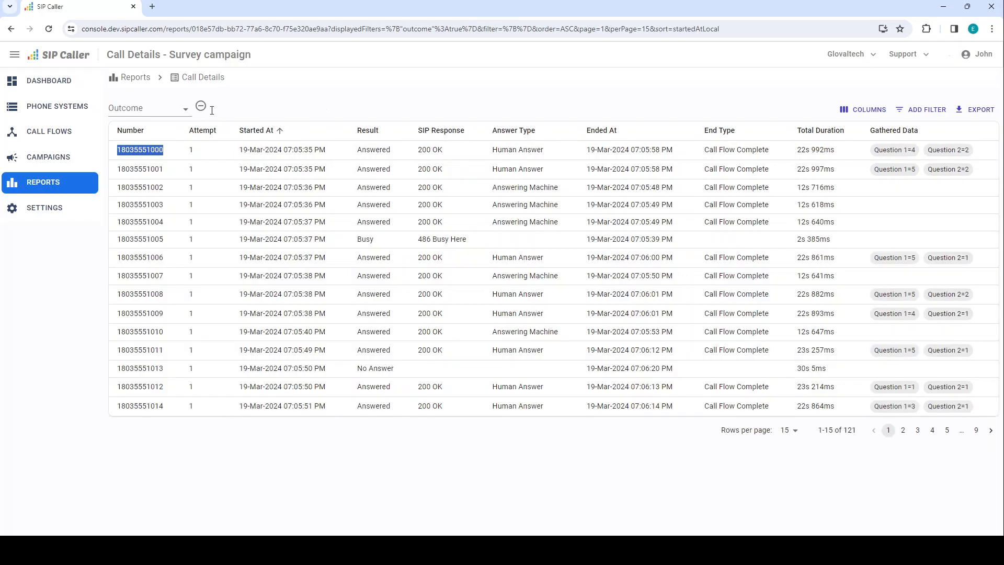
pyautogui.click(201, 106)
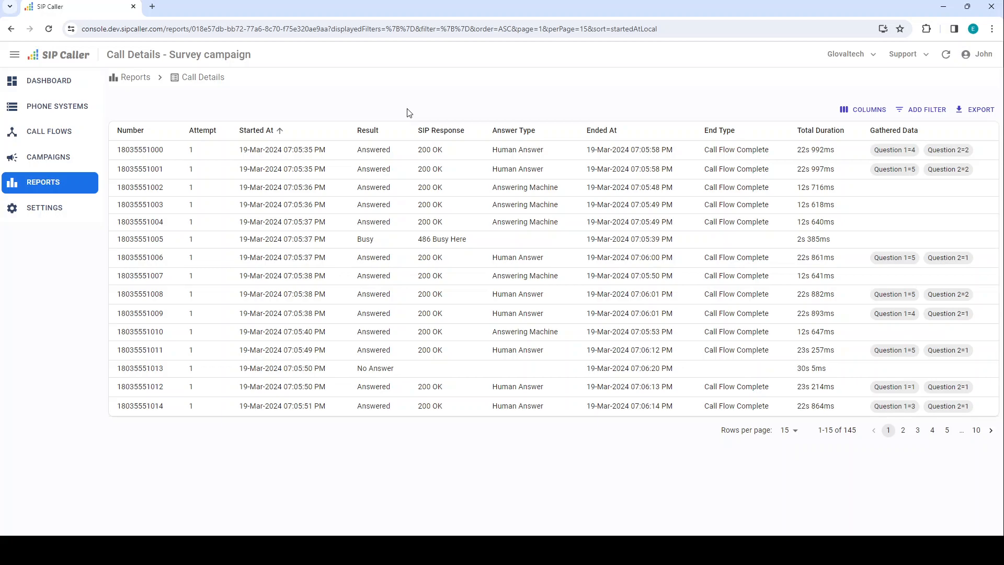
pyautogui.click(133, 78)
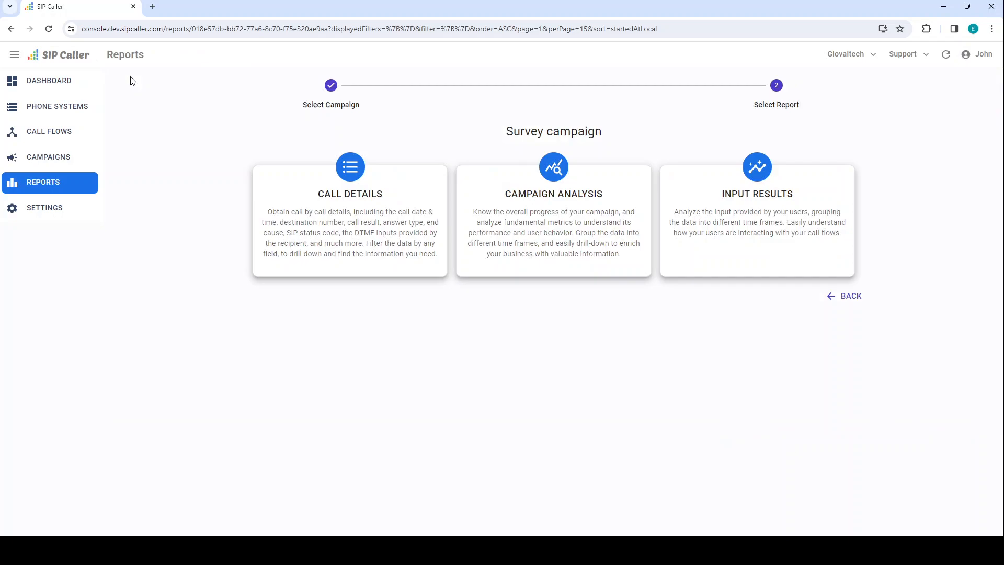
# Open Survey campaign's Campaign Analysis report and expand the Call Flow Diagram to full width.
pyautogui.click(575, 234)
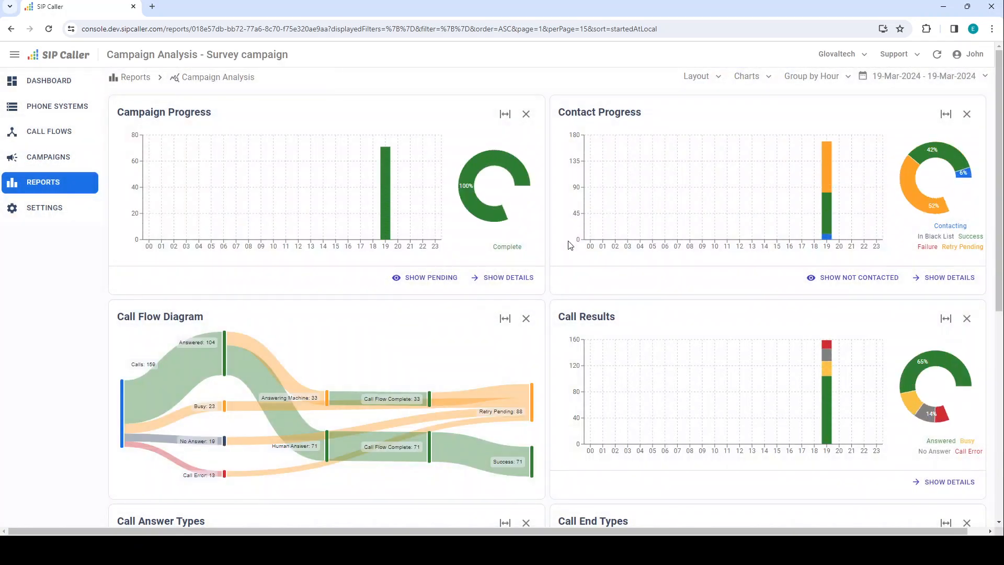
pyautogui.click(504, 319)
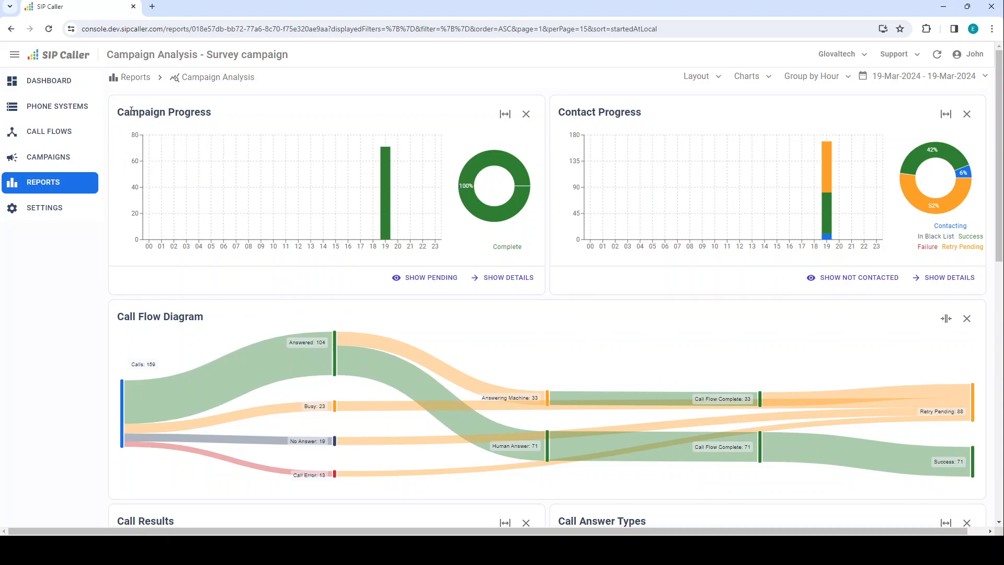
# Check the hourly progress in the Campaign Progress chart and include the pending contacts in it.
pyautogui.moveTo(120, 110); pyautogui.dragTo(216, 114)
pyautogui.click(237, 119)
pyautogui.moveTo(385, 236)
pyautogui.click(433, 280)
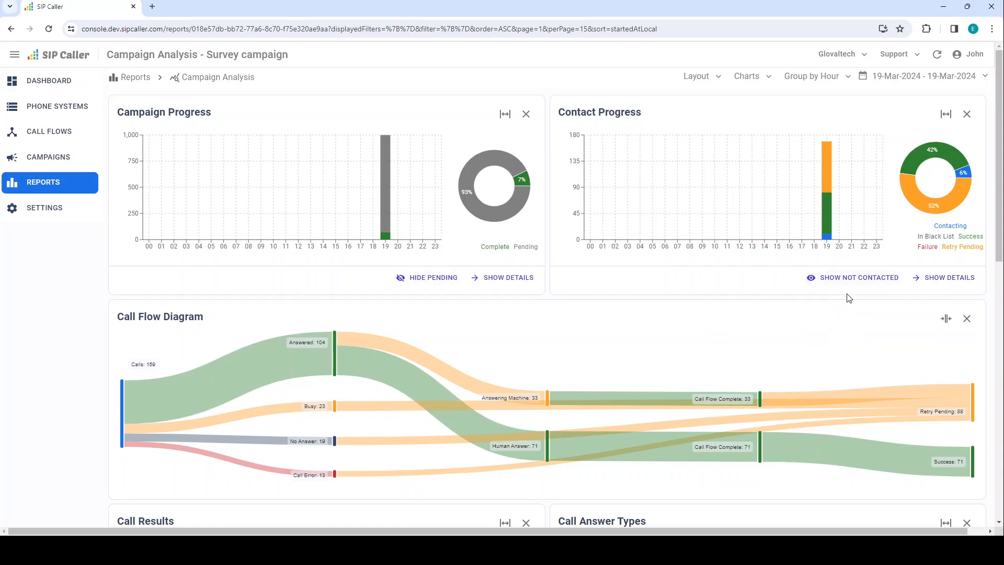
# Check the Contact Progress breakdown by status and include the not contacted numbers in the chart.
pyautogui.moveTo(826, 238)
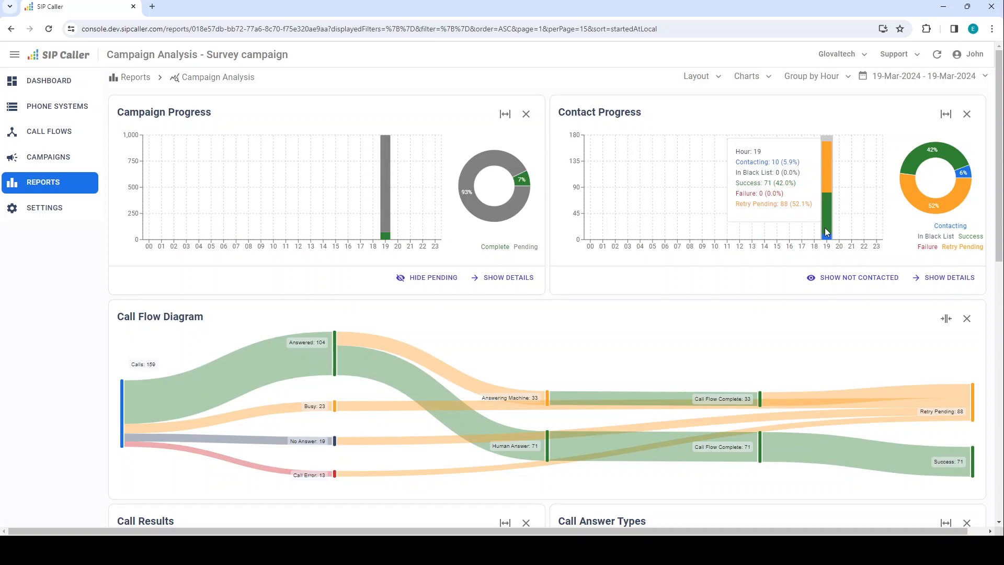
pyautogui.moveTo(949, 200)
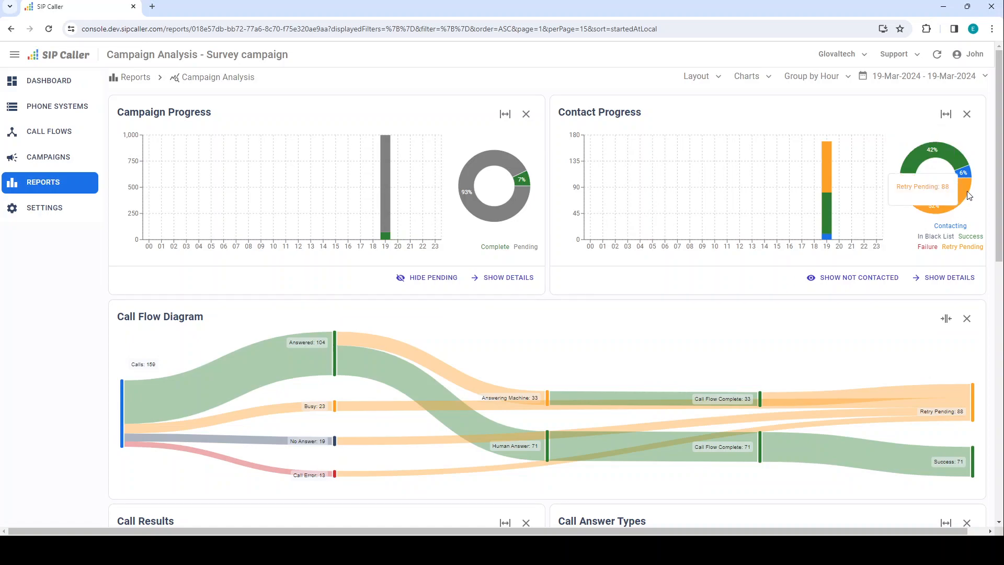
pyautogui.click(875, 282)
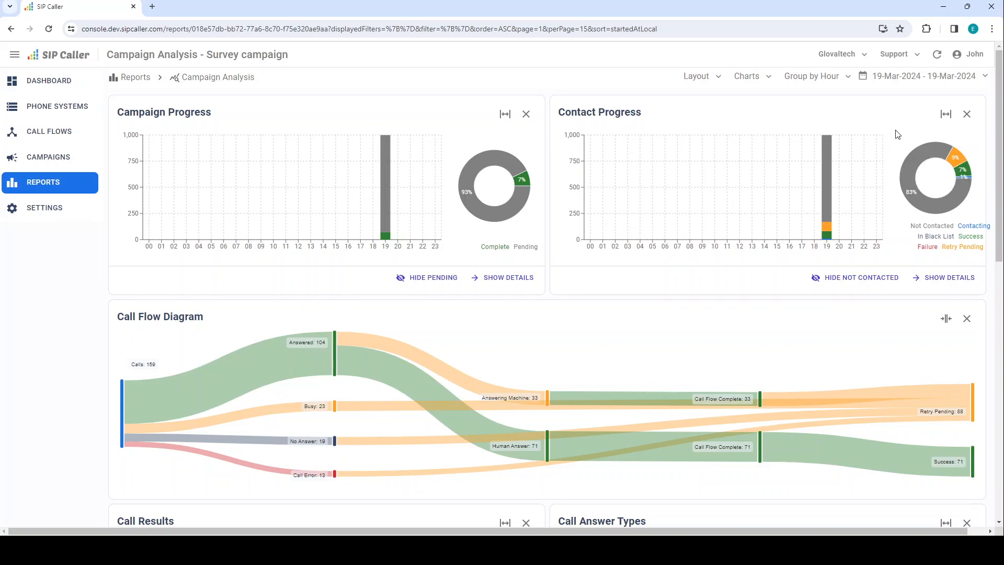
pyautogui.moveTo(916, 177)
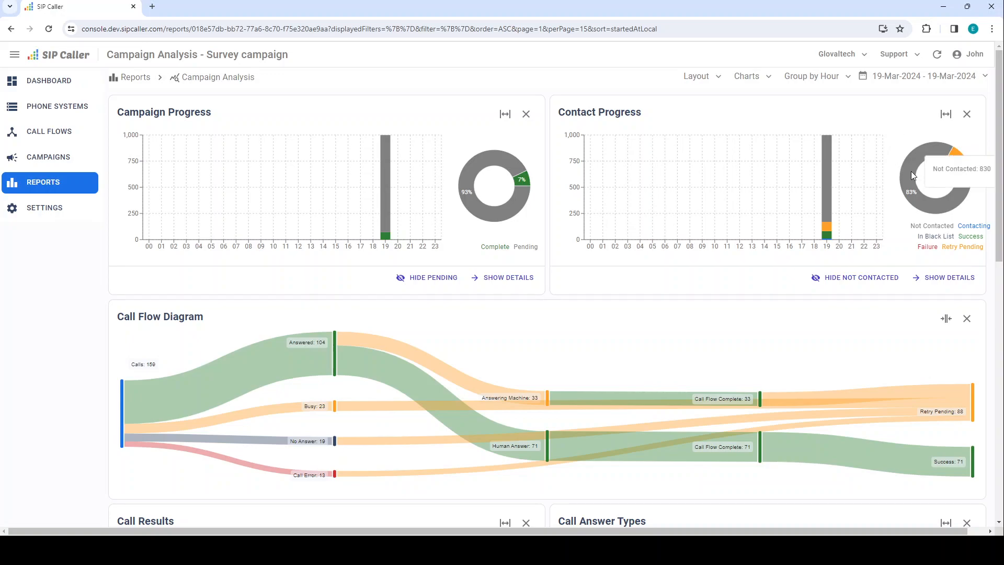
pyautogui.moveTo(827, 191)
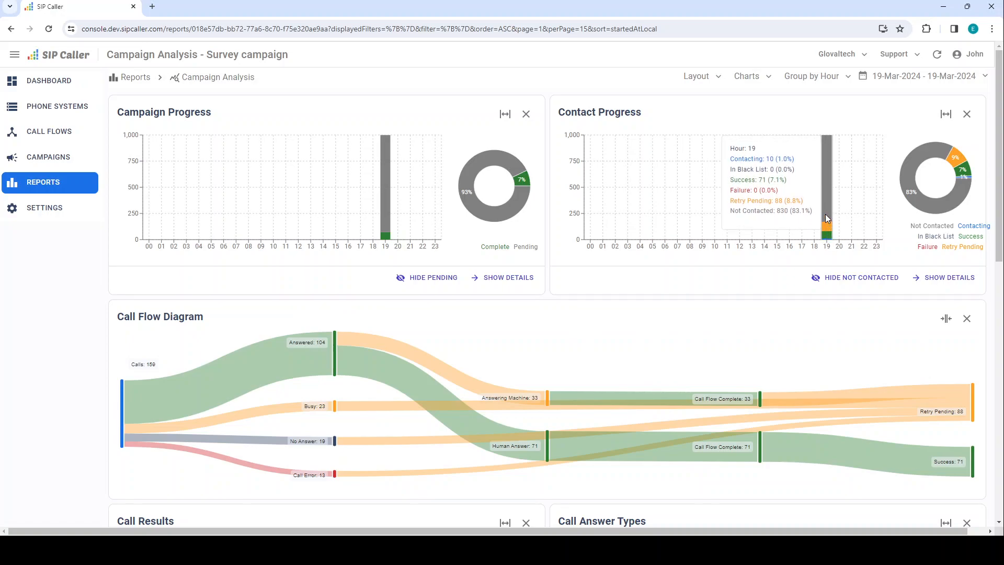
pyautogui.click(841, 277)
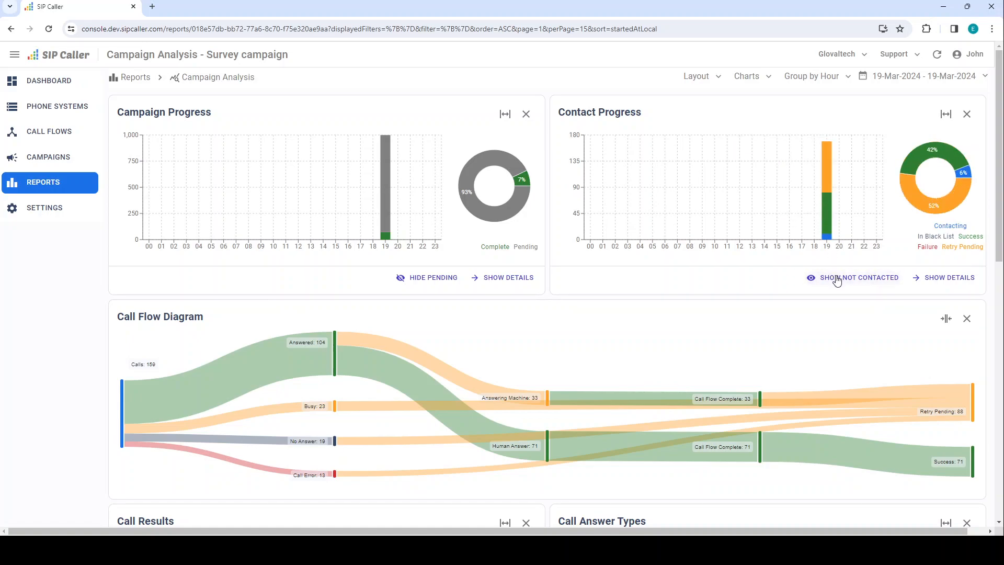
pyautogui.click(837, 279)
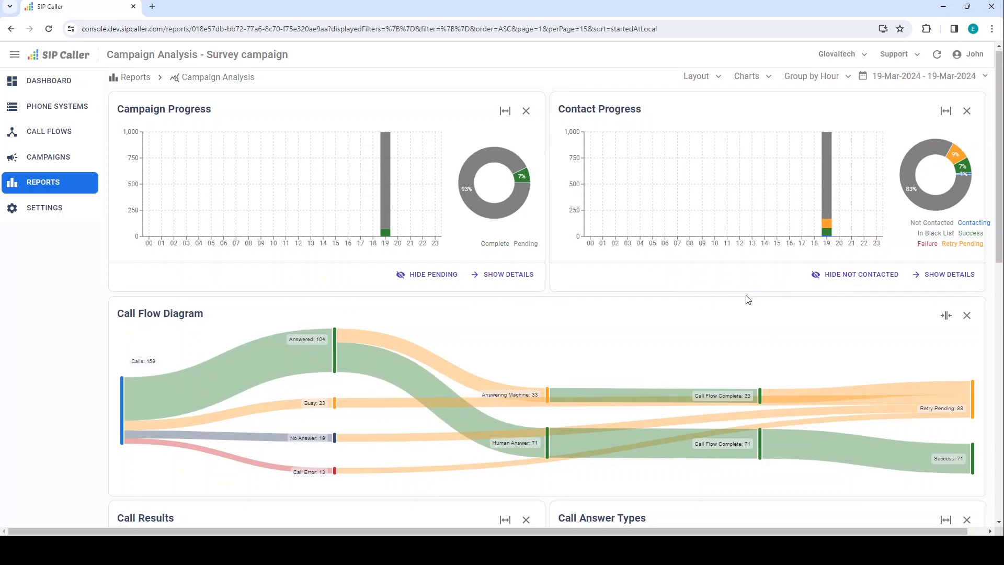
# Examine the Call Flow Diagram and the Call Results, Call Answer Types, Call End Types and Call Outcomes charts.
pyautogui.scroll(-3, 747, 299)
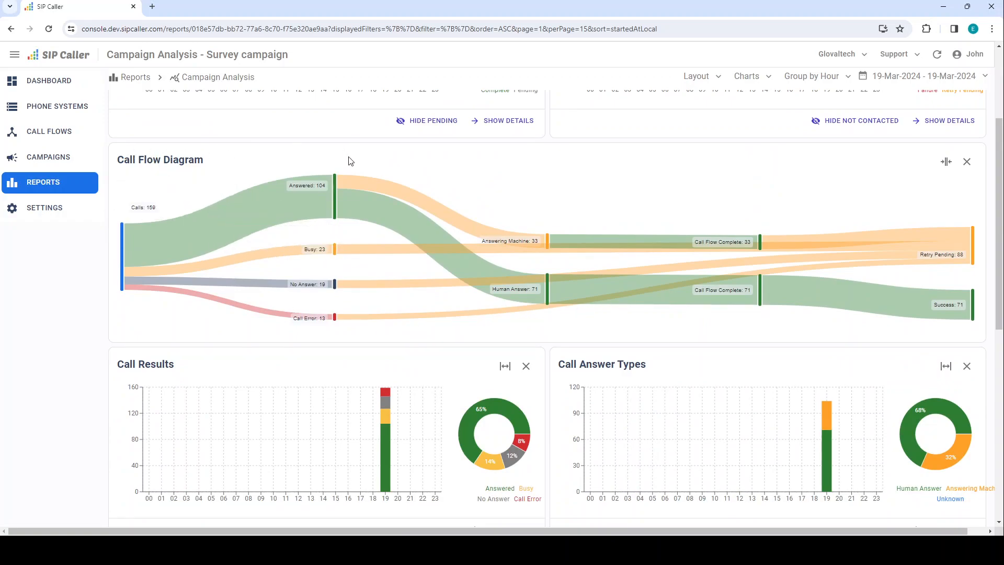
pyautogui.moveTo(180, 195)
pyautogui.scroll(-3, 732, 309)
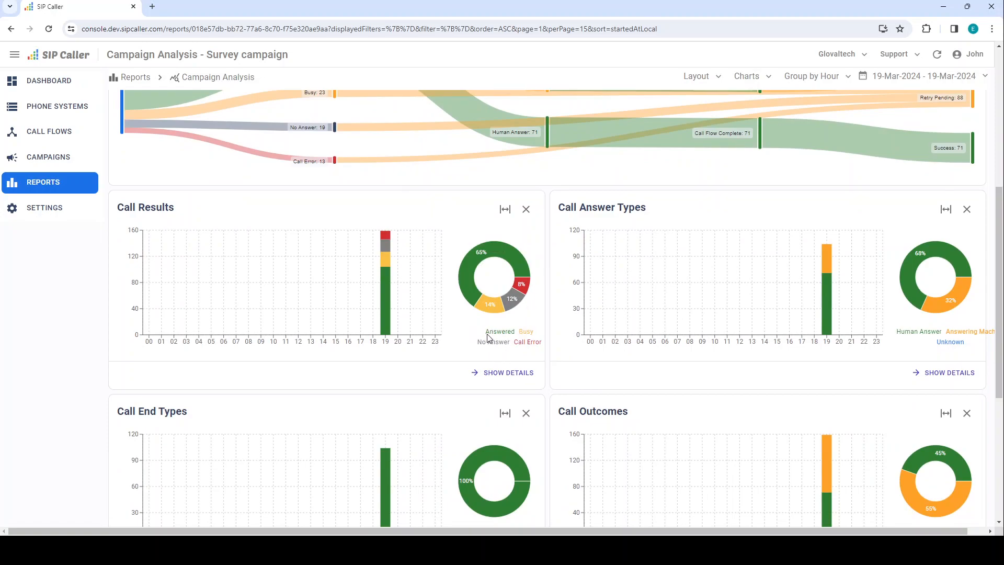
pyautogui.moveTo(465, 289)
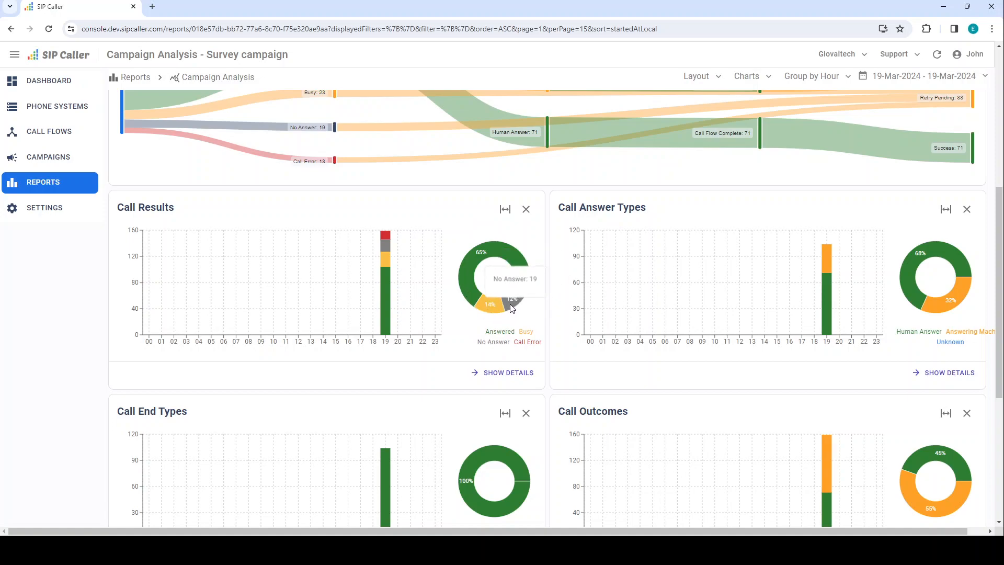
pyautogui.moveTo(530, 287)
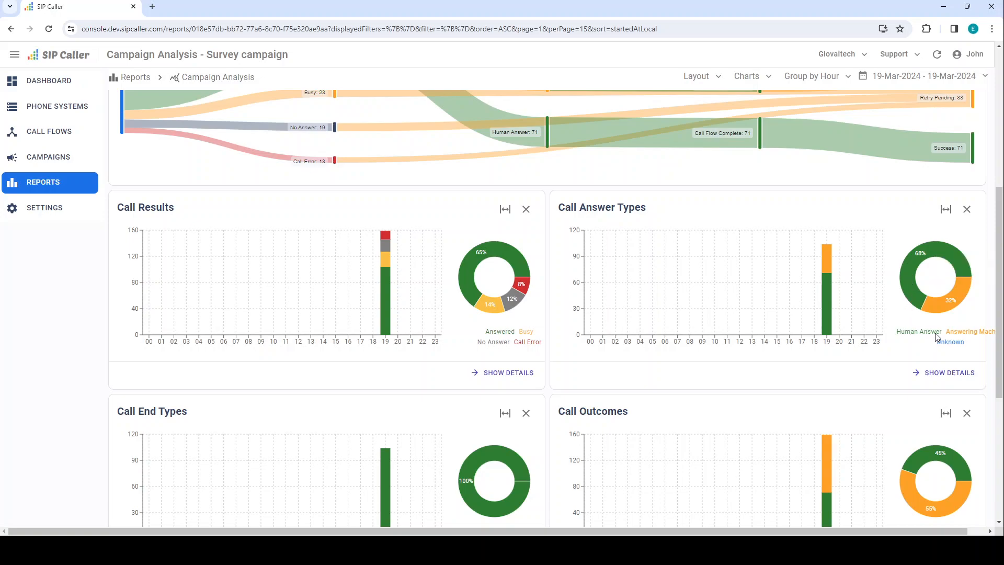
pyautogui.moveTo(937, 311)
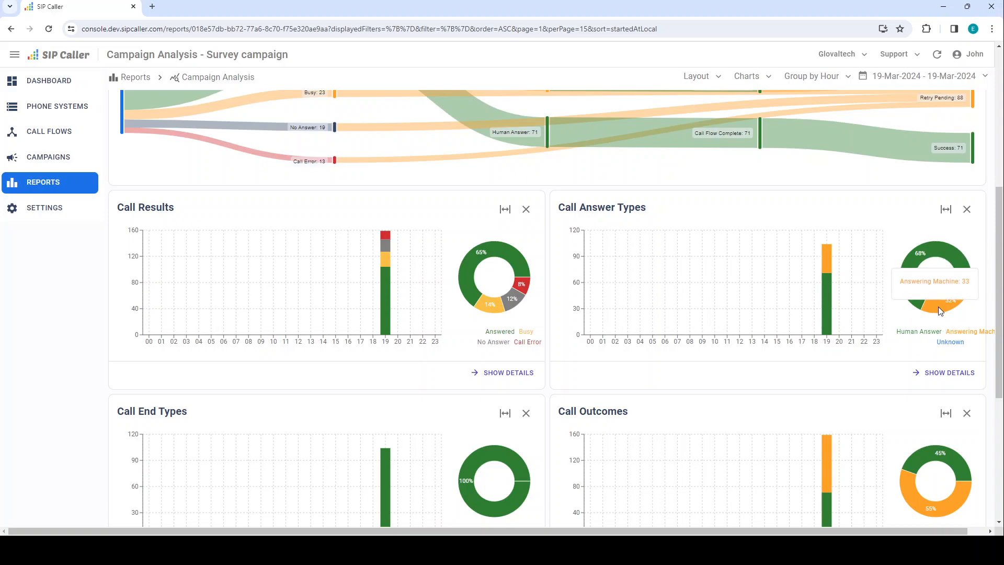
pyautogui.scroll(-3, 938, 307)
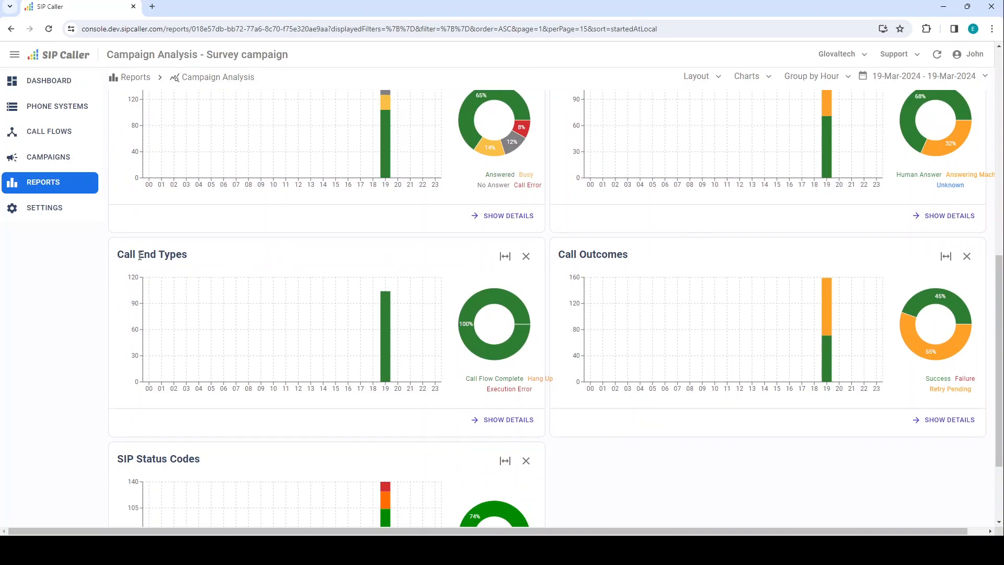
pyautogui.moveTo(475, 308)
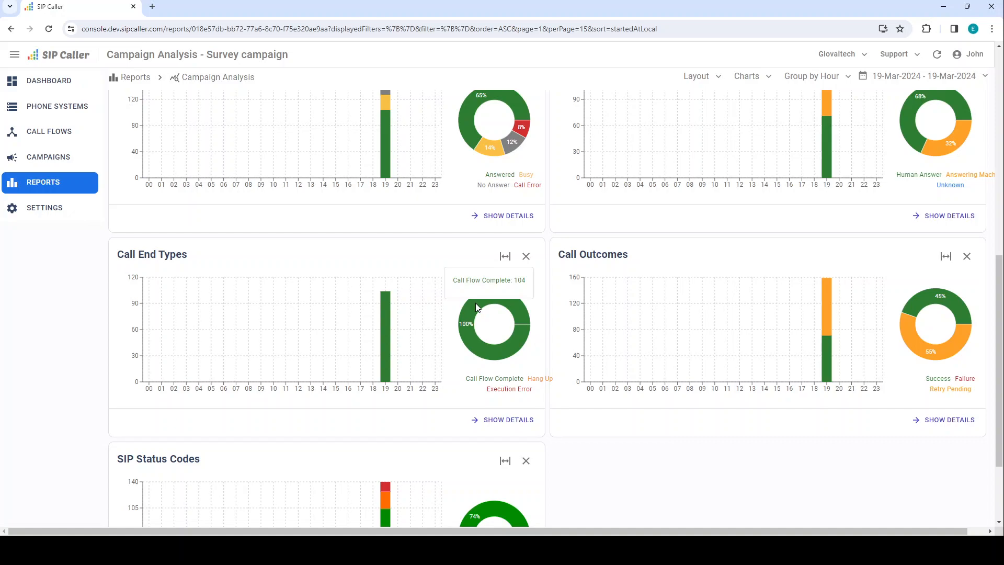
pyautogui.moveTo(532, 379); pyautogui.dragTo(547, 382)
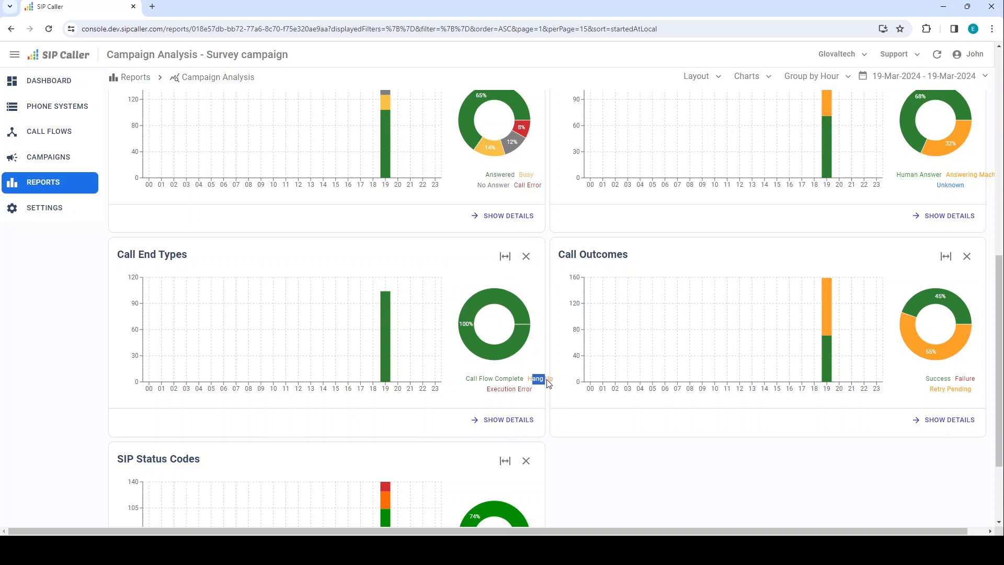
pyautogui.click(568, 406)
pyautogui.moveTo(930, 391); pyautogui.dragTo(976, 392)
pyautogui.click(901, 397)
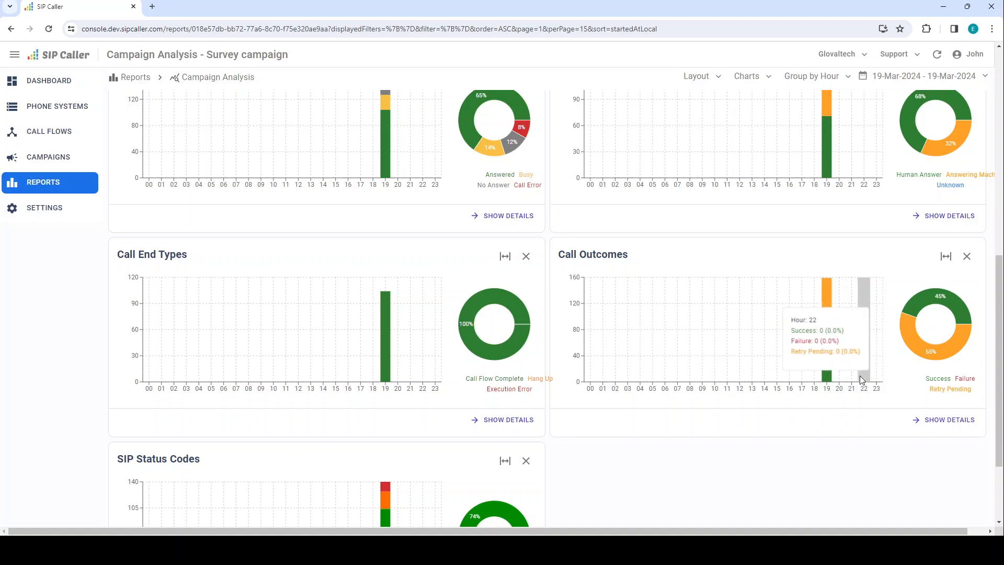
pyautogui.moveTo(912, 321)
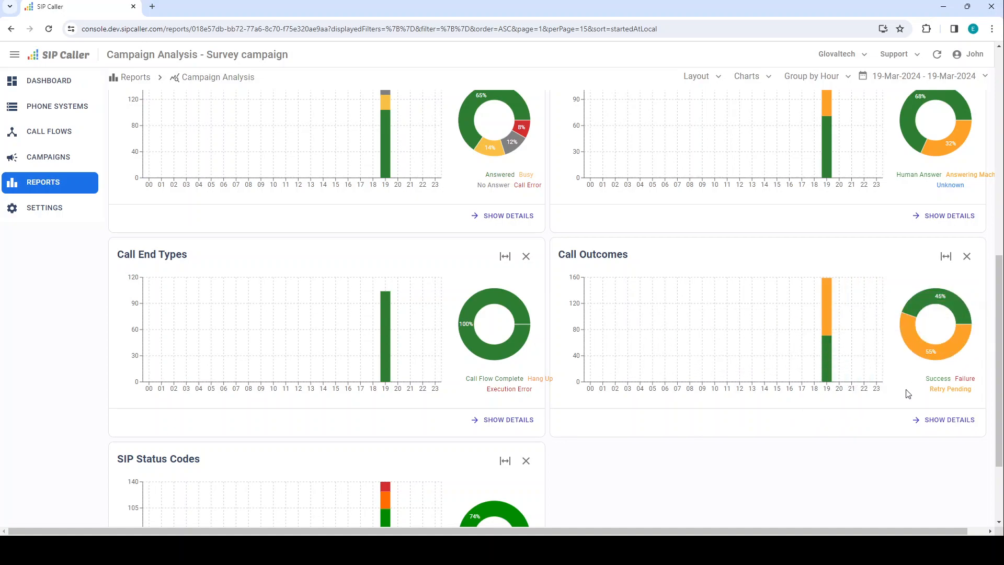
# Expand the SIP Status Codes chart to full width and show page 4 of its details table.
pyautogui.scroll(-2, 671, 428)
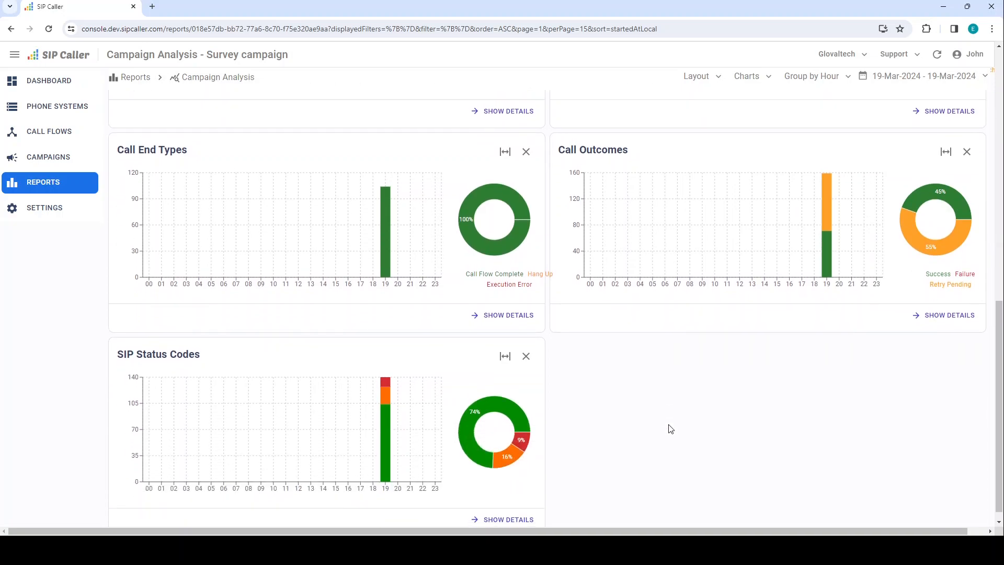
pyautogui.click(505, 356)
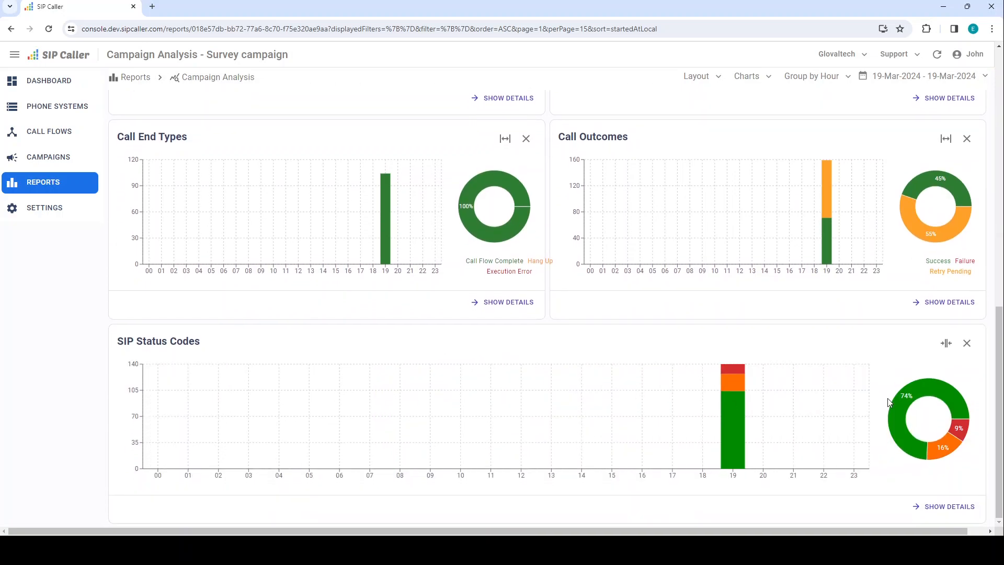
pyautogui.moveTo(897, 419)
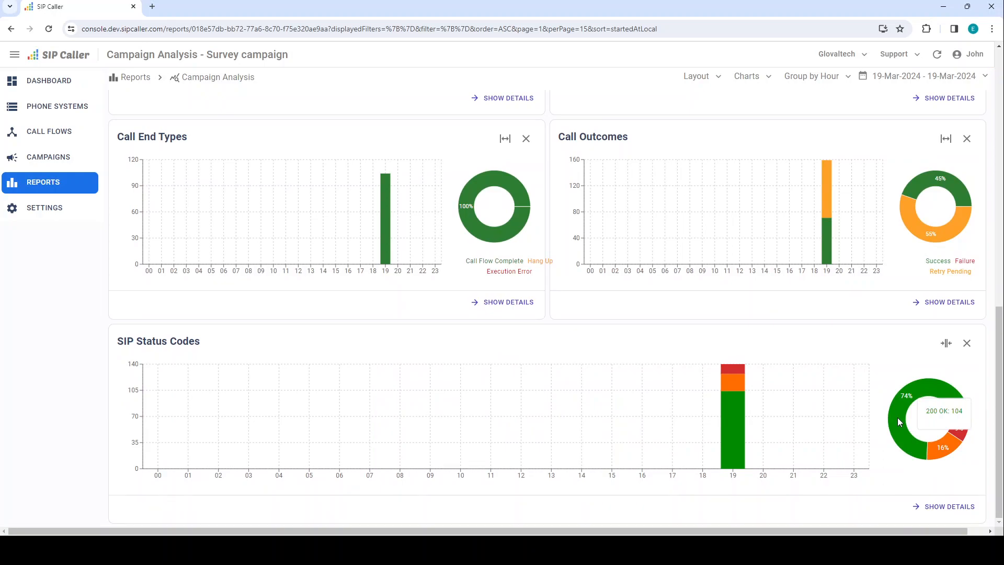
pyautogui.moveTo(727, 437)
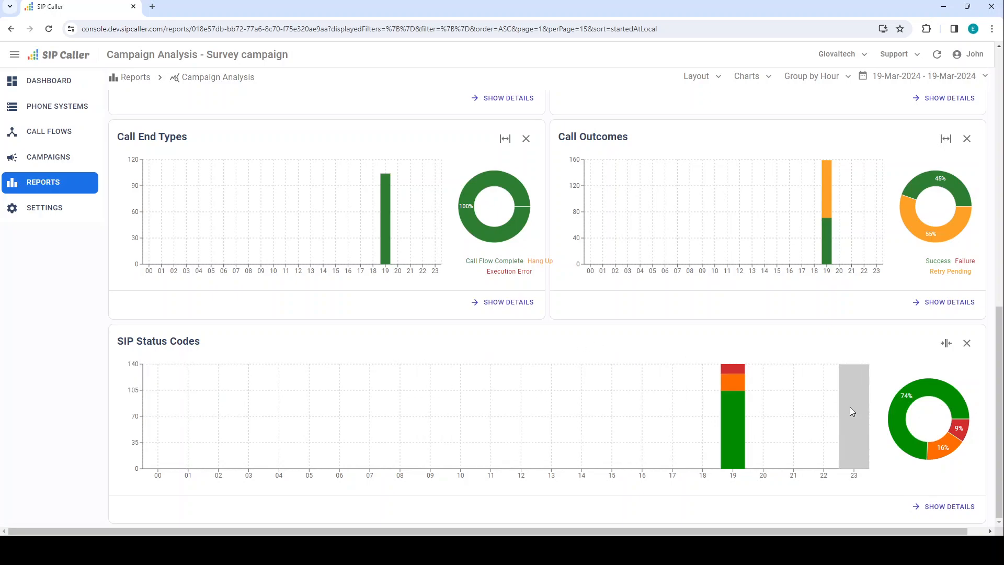
pyautogui.click(931, 509)
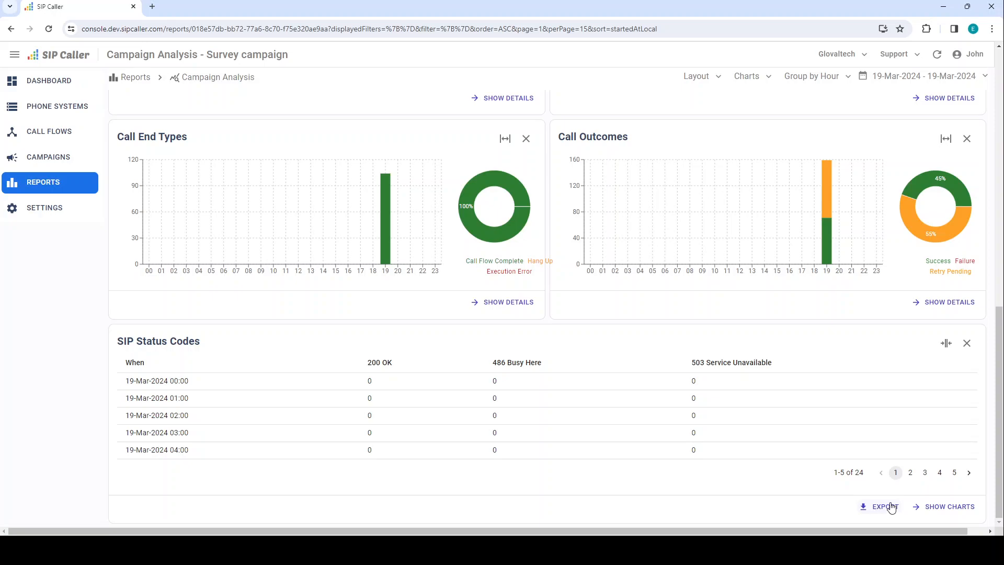
pyautogui.click(939, 473)
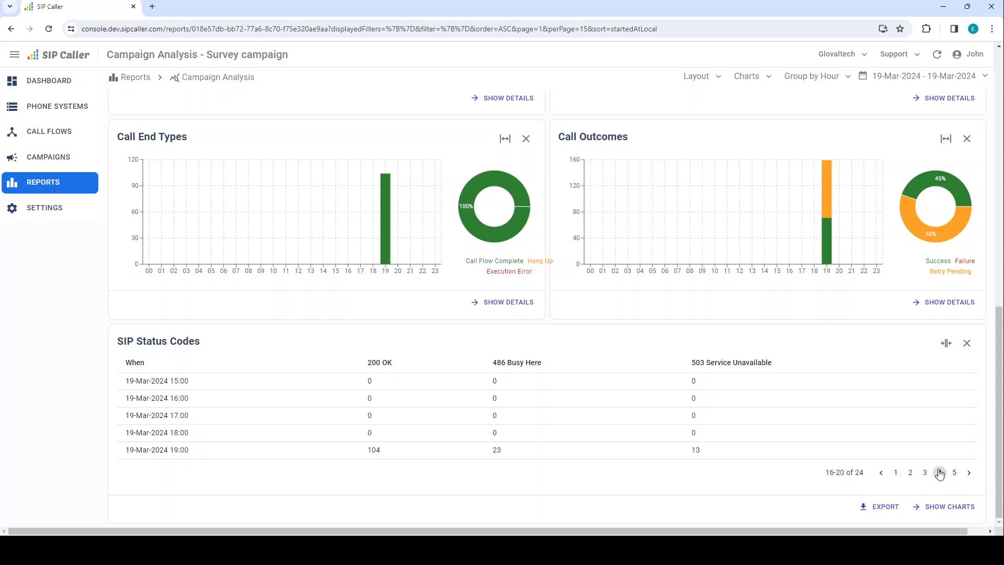
# Switch the Call Answer Types and Call Results charts to their details tables.
pyautogui.scroll(3, 928, 436)
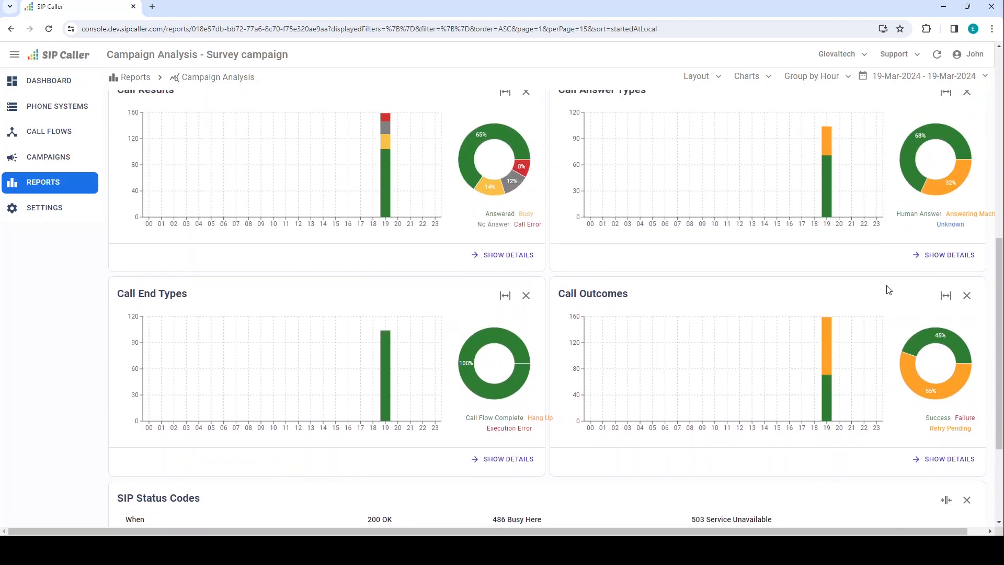
pyautogui.scroll(2, 820, 201)
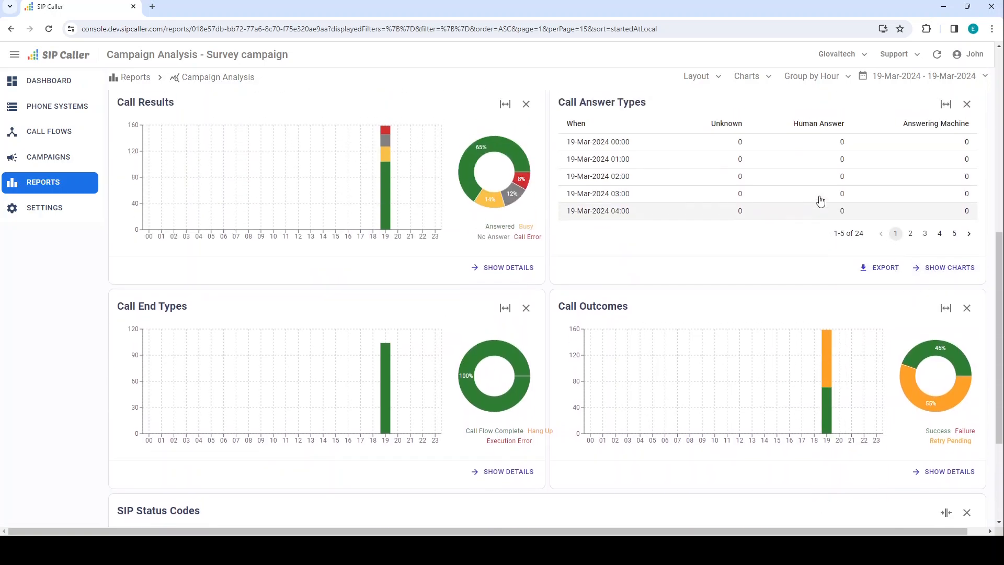
pyautogui.click(489, 361)
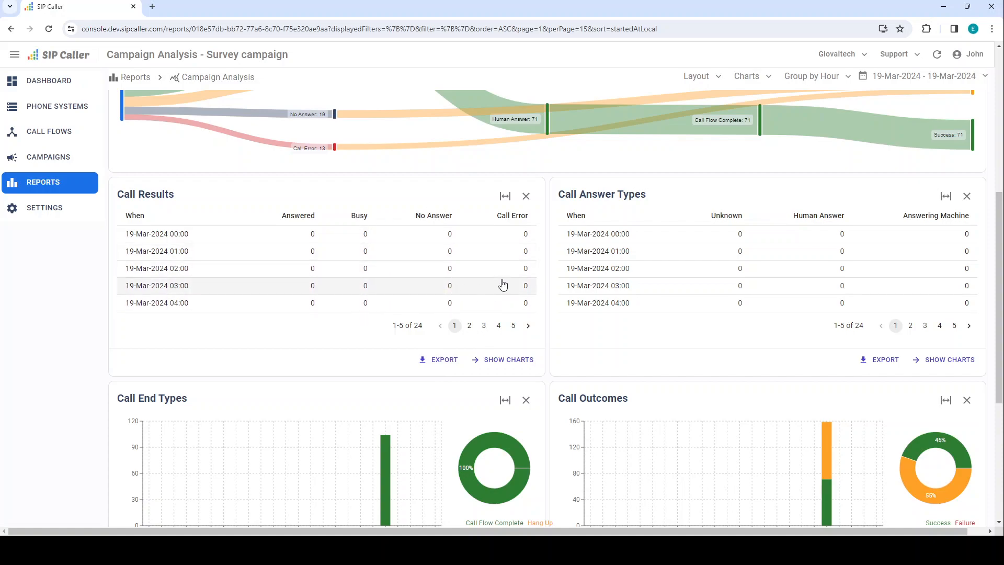
# Set the report layout to 1 Chart per Row and look over the rearranged charts.
pyautogui.scroll(6, 496, 288)
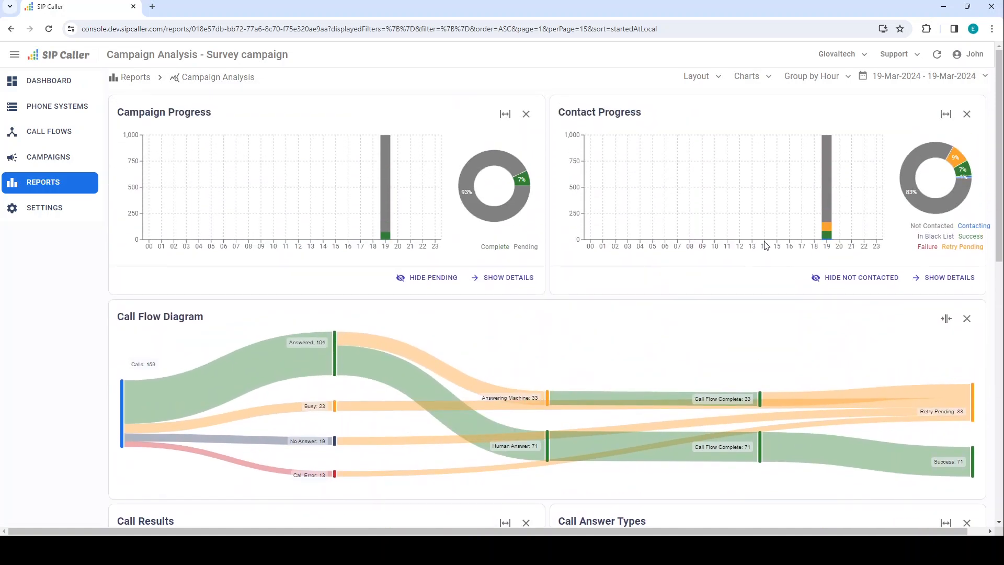
pyautogui.click(712, 81)
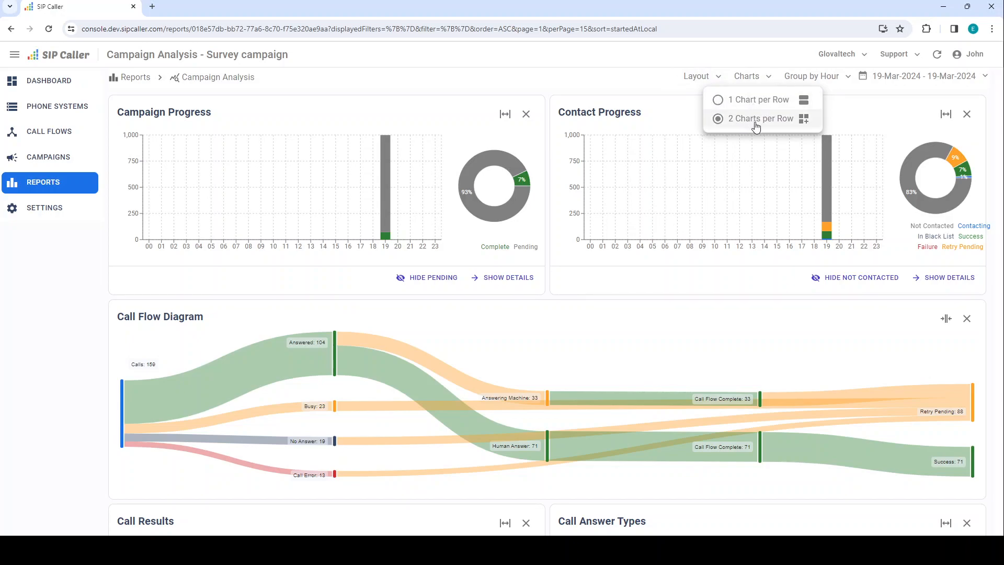
pyautogui.click(751, 100)
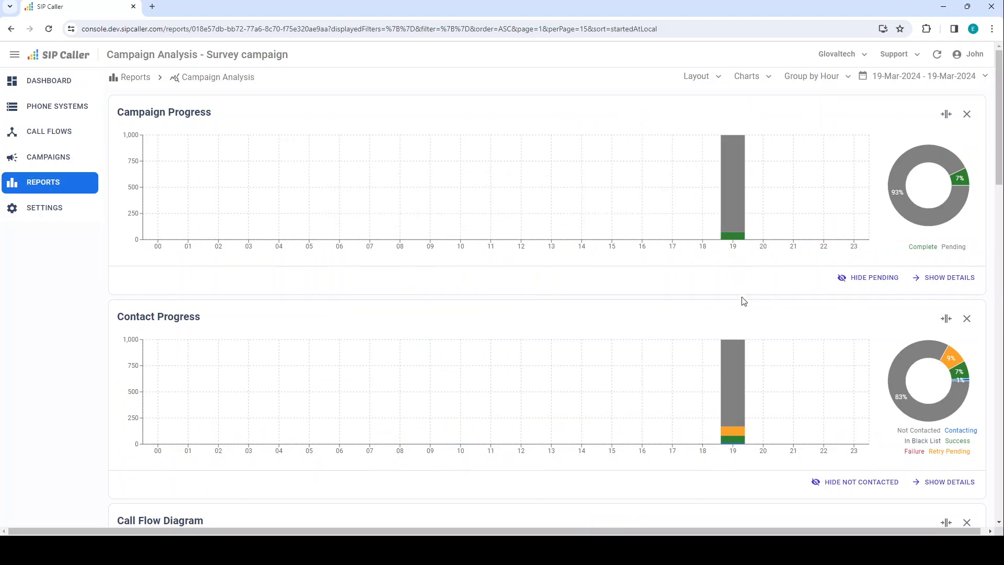
pyautogui.scroll(-12, 743, 303)
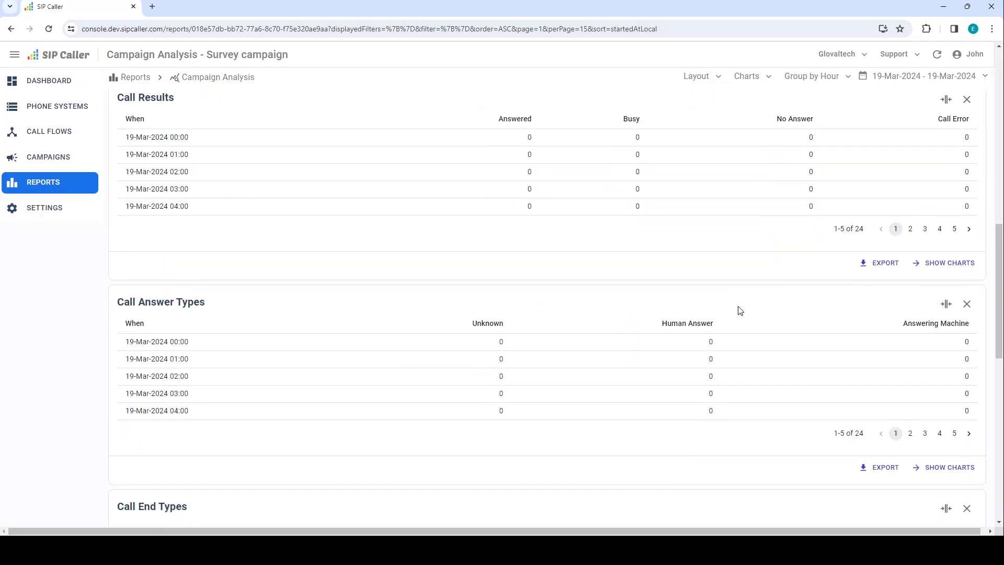
pyautogui.scroll(12, 739, 311)
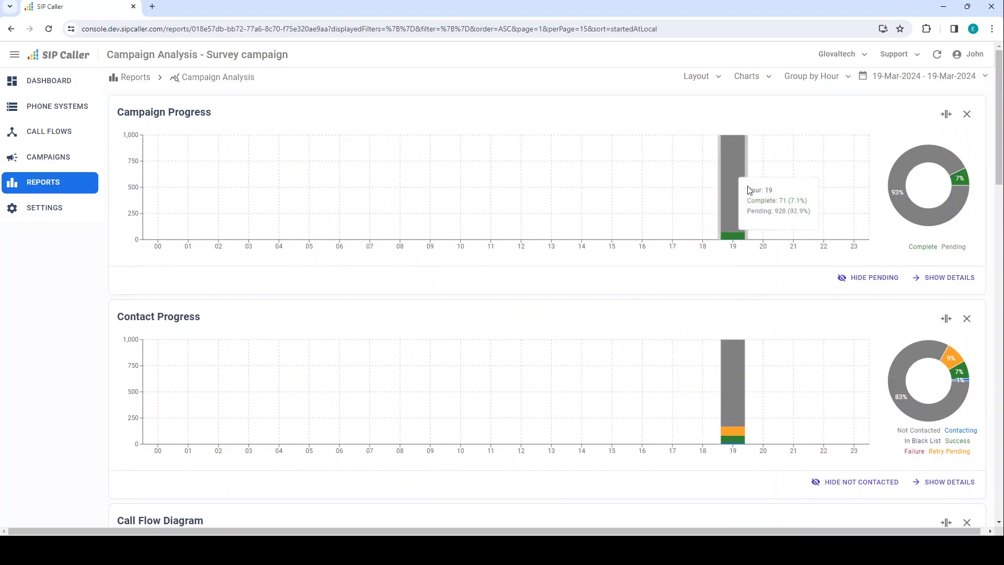
# Set the report layout to 2 Charts per Row and hide the Campaign Progress and Contact Progress charts.
pyautogui.click(703, 78)
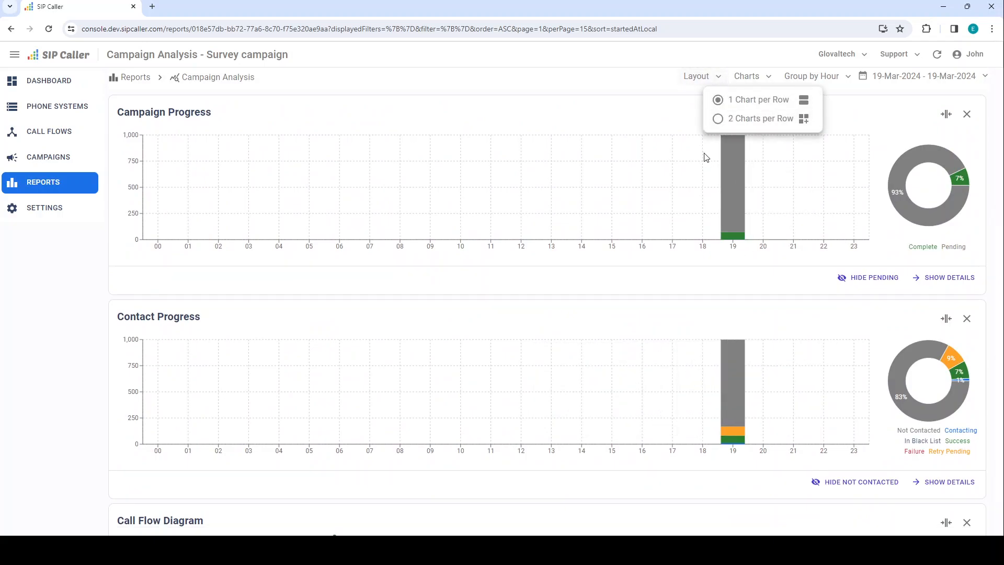
pyautogui.click(733, 119)
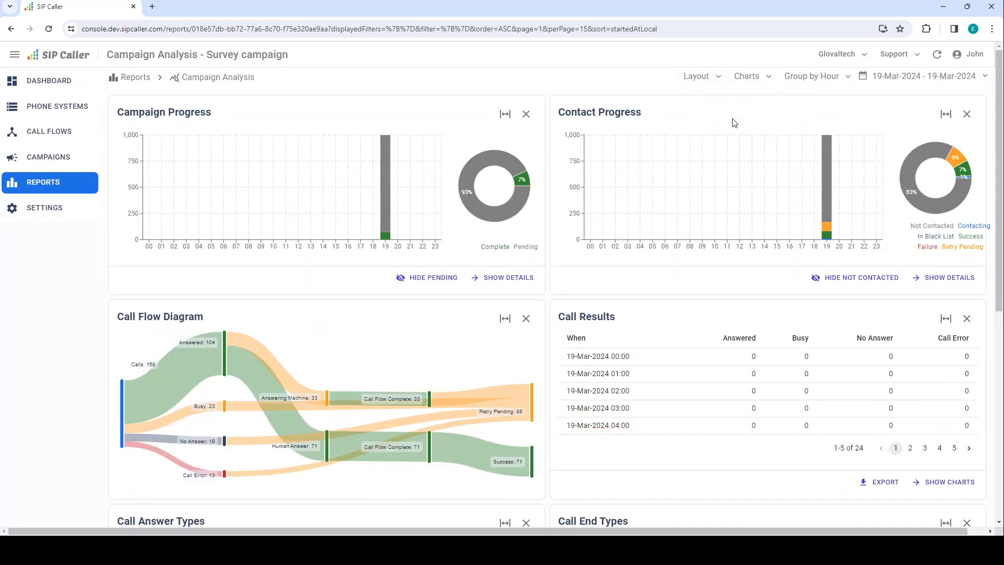
pyautogui.click(753, 76)
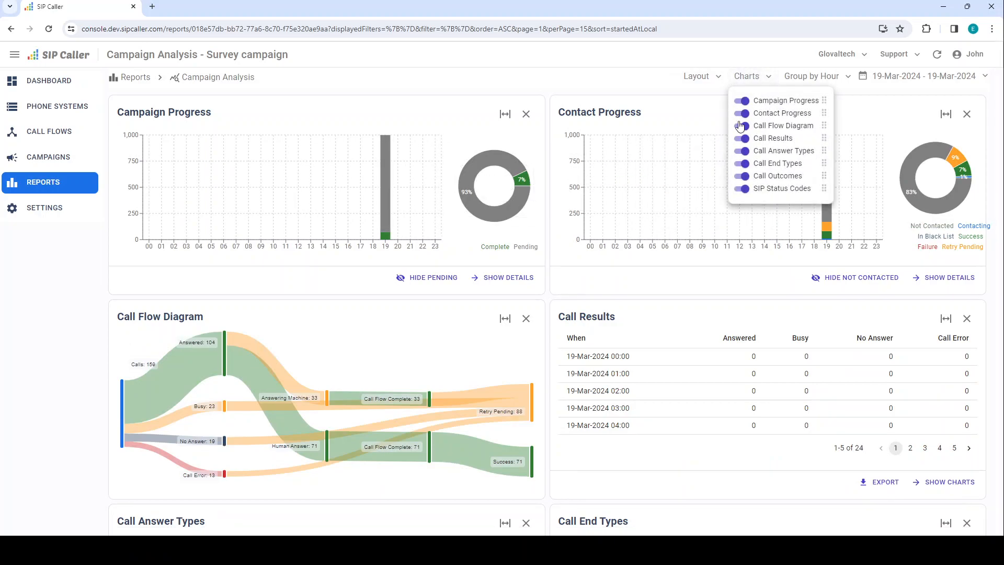
pyautogui.click(740, 101)
pyautogui.click(742, 114)
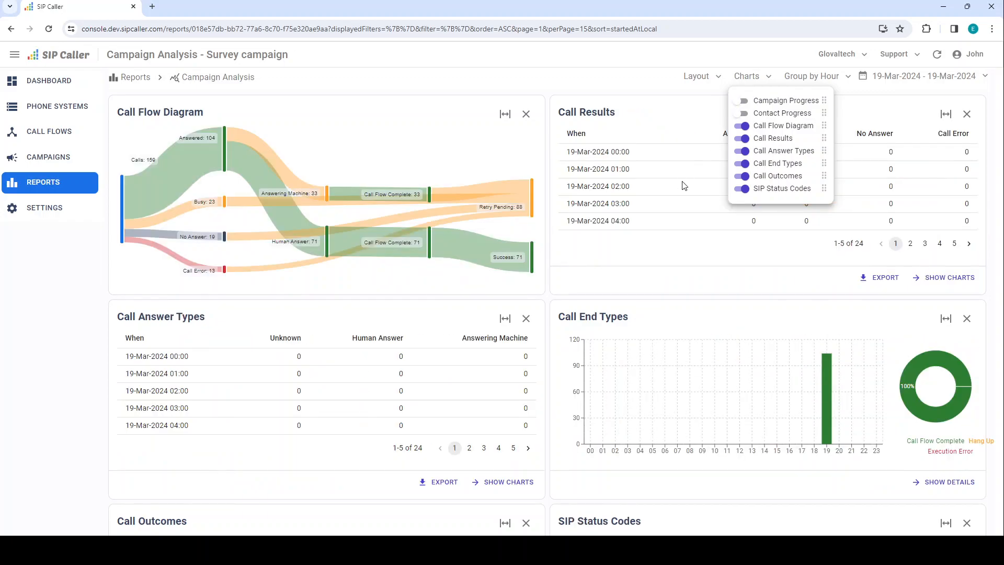
pyautogui.click(763, 78)
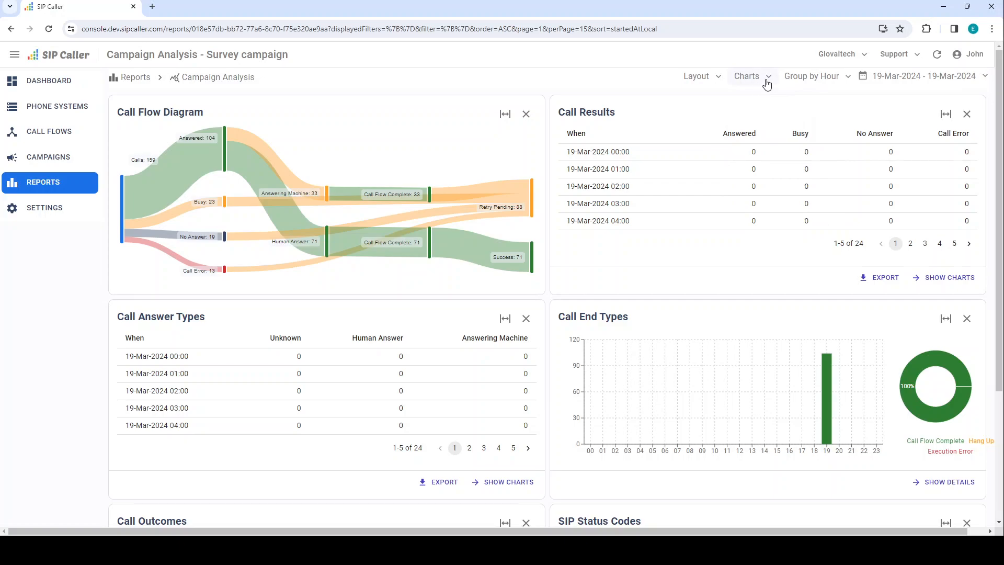
pyautogui.click(766, 81)
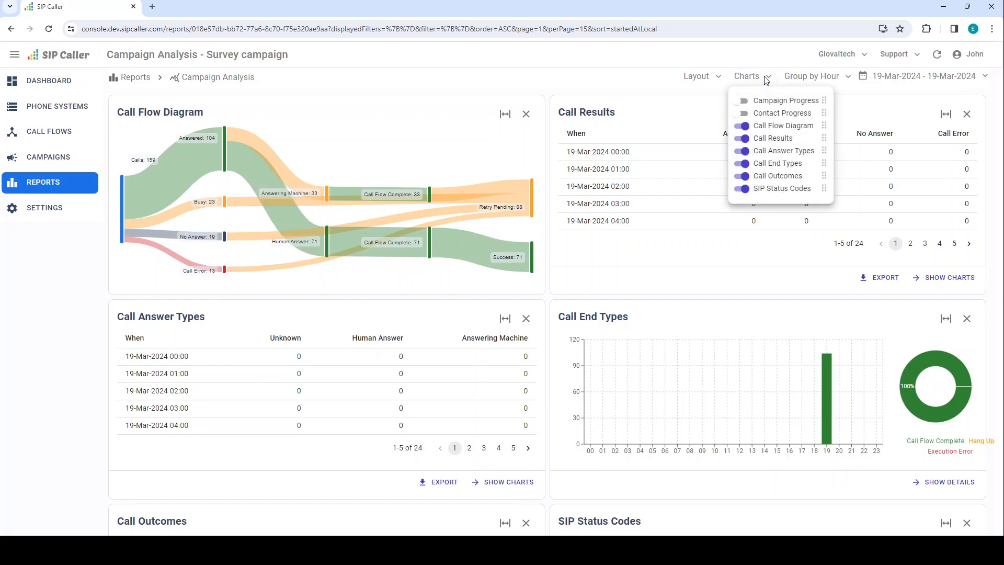
pyautogui.click(766, 80)
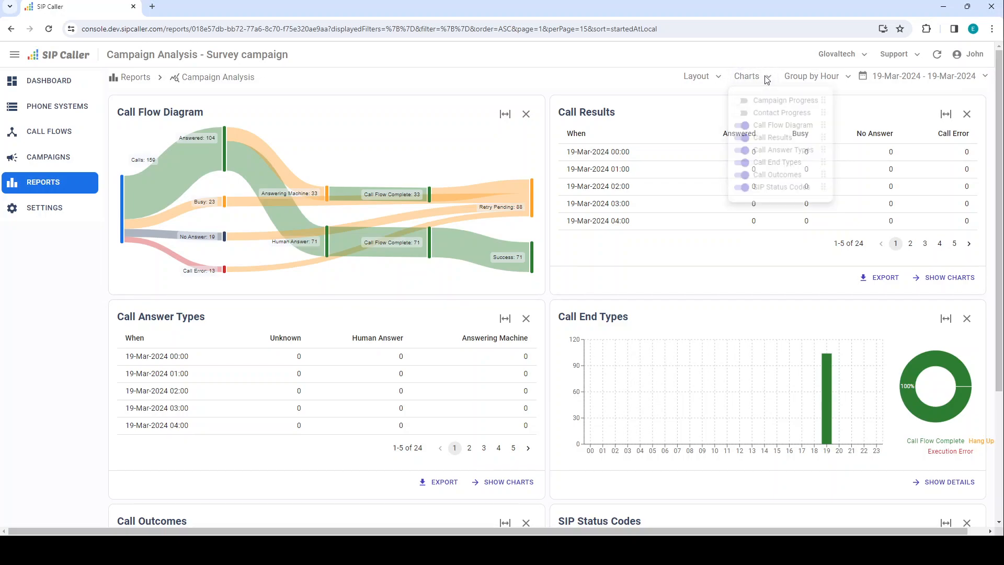
# Group the campaign analysis by day and look at the date range options without changing the range.
pyautogui.click(835, 79)
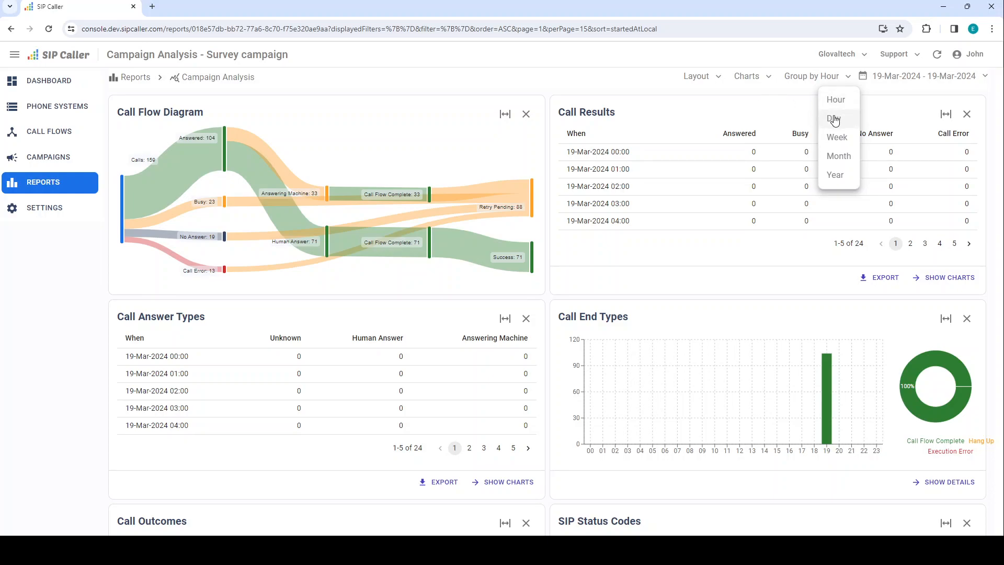
pyautogui.click(835, 119)
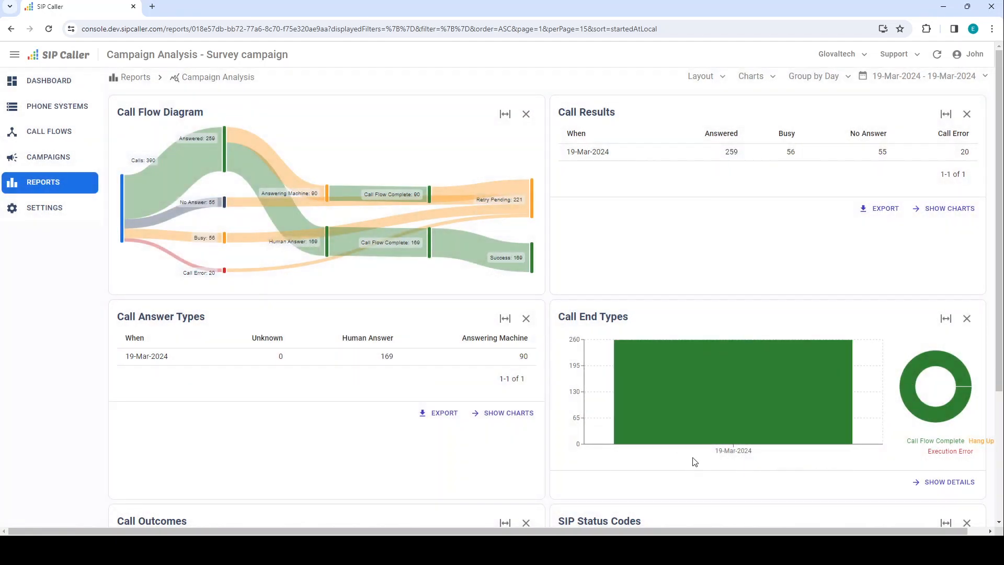
pyautogui.moveTo(650, 441)
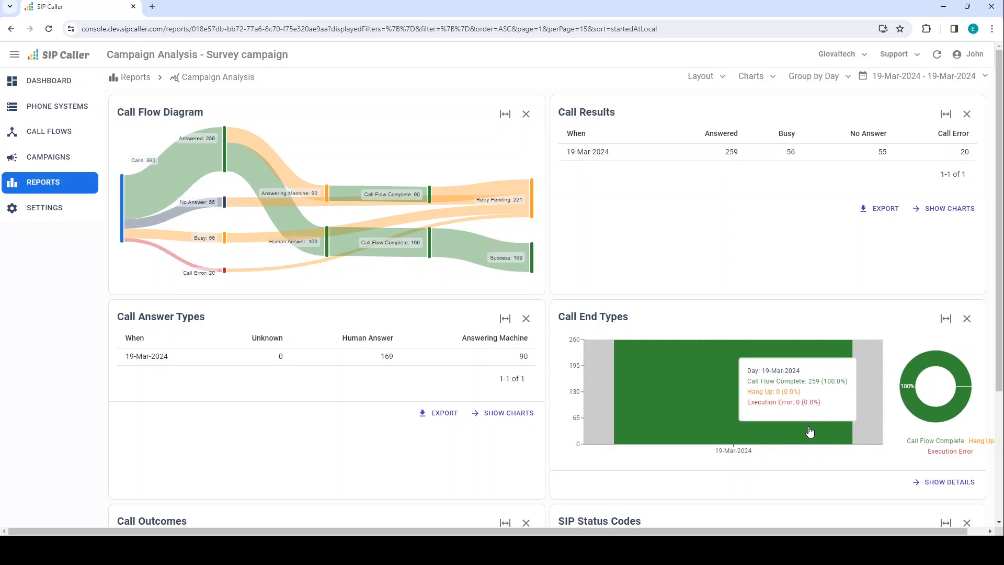
pyautogui.click(910, 76)
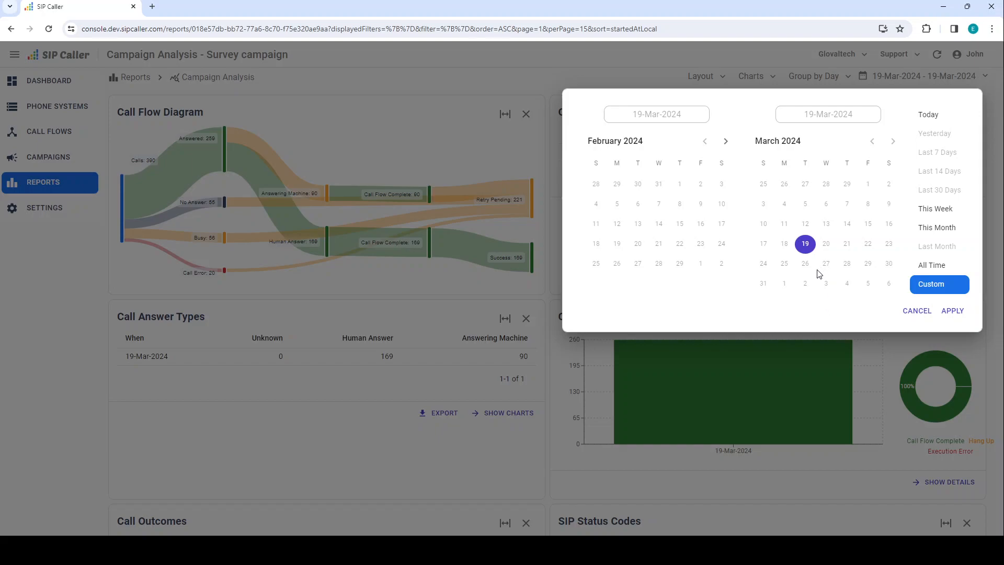
pyautogui.click(911, 311)
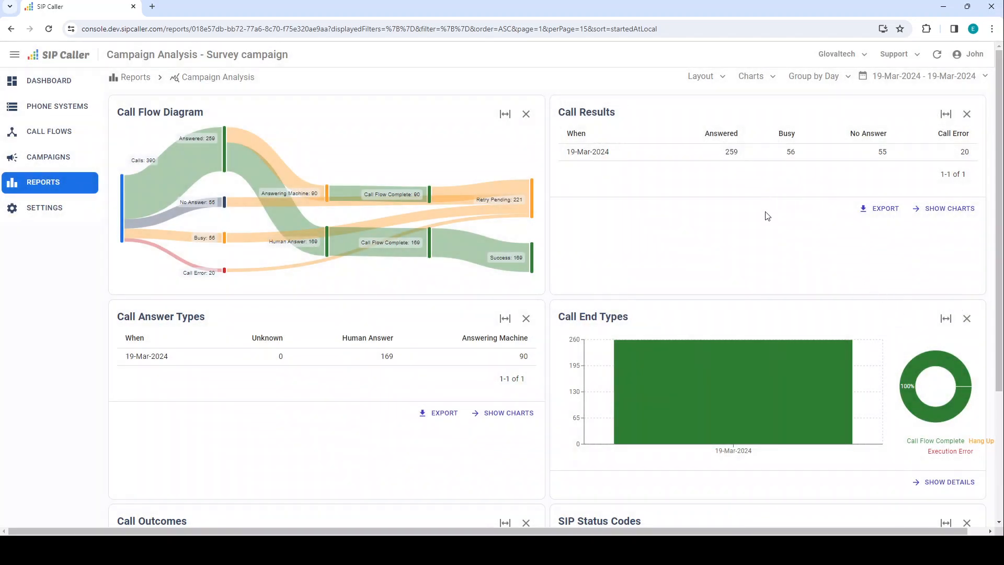
# Open the Input Results report for the Survey campaign and expand the Input Results Diagram to full width.
pyautogui.click(131, 79)
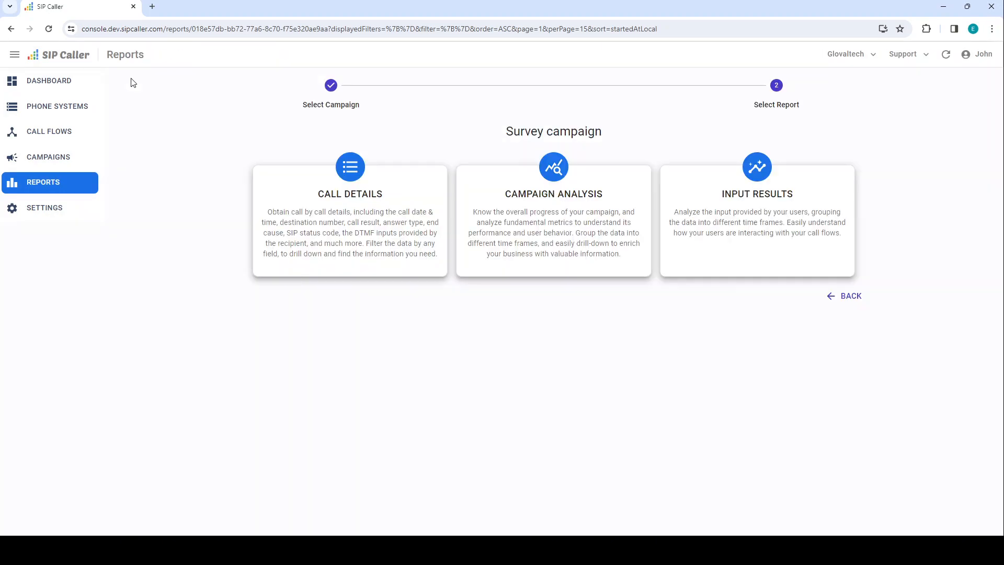
pyautogui.click(788, 227)
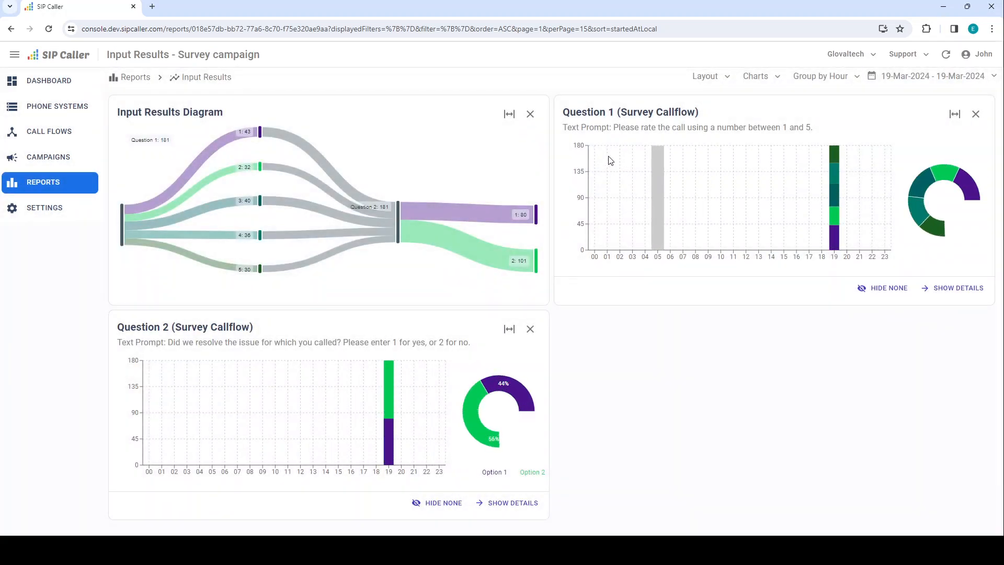
pyautogui.click(507, 115)
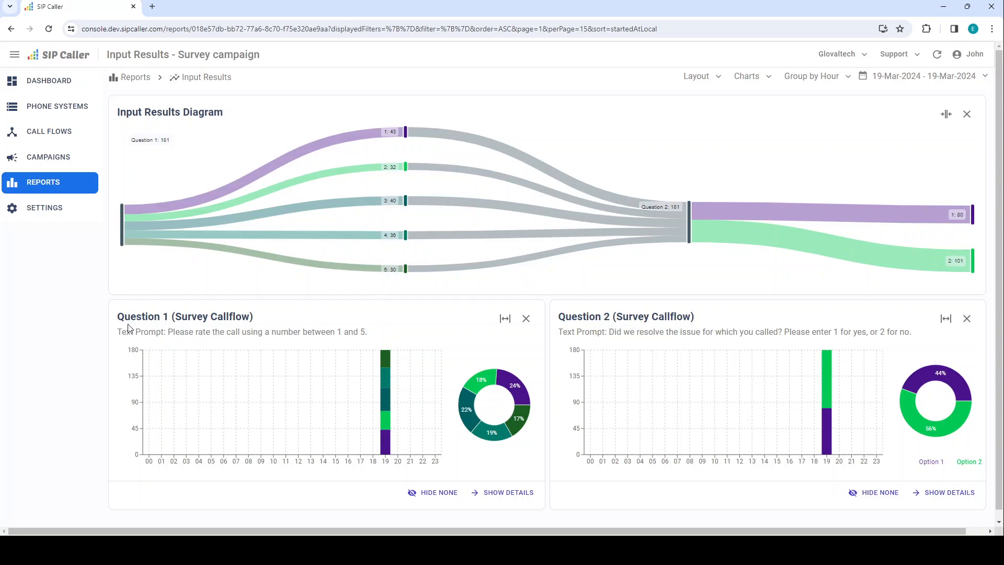
# Examine Question 1's text prompt and its hourly answer chart.
pyautogui.moveTo(118, 317); pyautogui.dragTo(381, 335)
pyautogui.click(379, 335)
pyautogui.moveTo(385, 367)
pyautogui.moveTo(391, 456)
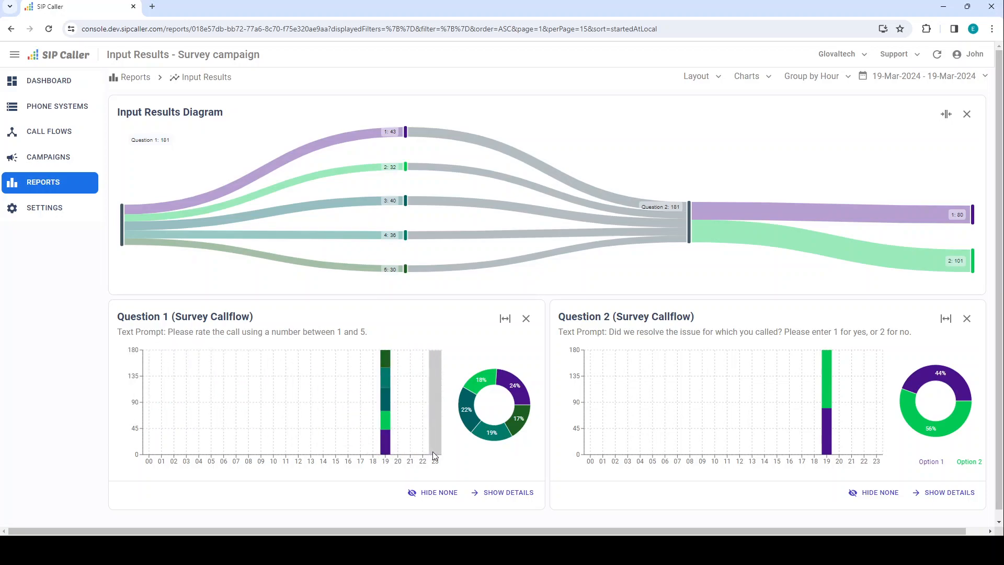
# Examine Question 2's text prompt and chart, view its details table, and return to the chart view.
pyautogui.moveTo(572, 317); pyautogui.dragTo(709, 321)
pyautogui.moveTo(617, 332); pyautogui.dragTo(883, 331)
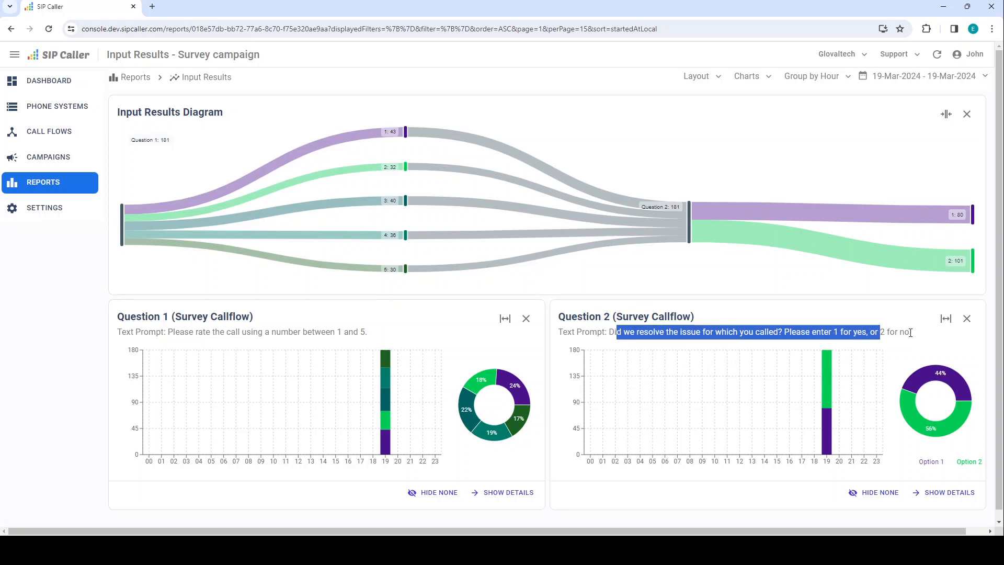
pyautogui.click(908, 332)
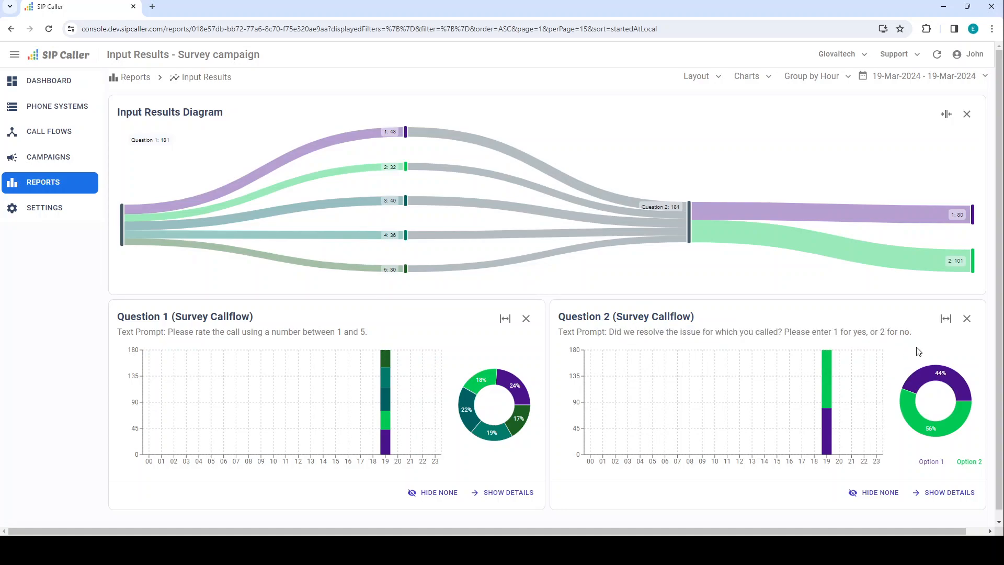
pyautogui.moveTo(828, 452)
pyautogui.click(943, 497)
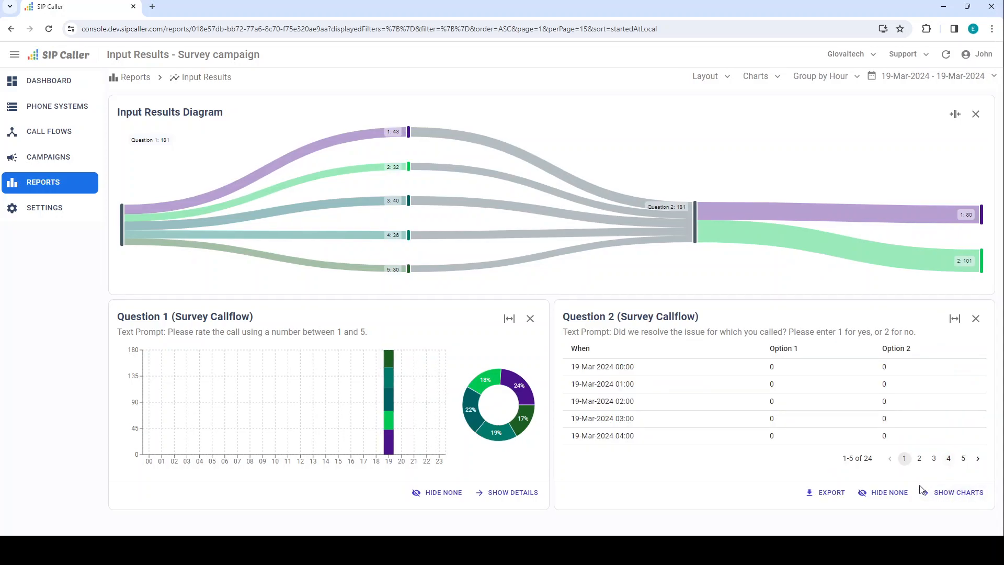
pyautogui.click(960, 494)
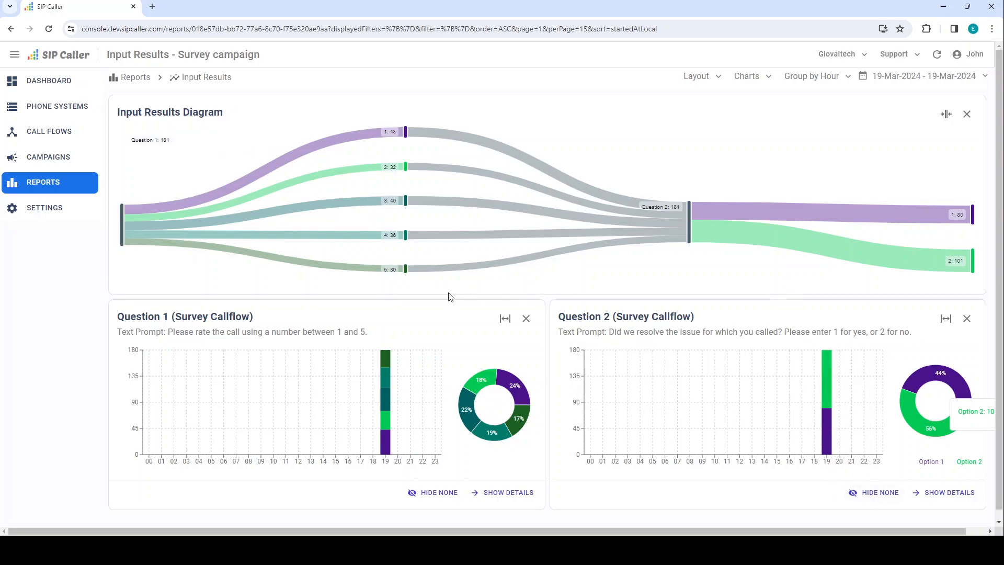
# Examine how the Question 1 answers flow to Question 2 in the Input Results Diagram.
pyautogui.moveTo(119, 114); pyautogui.dragTo(233, 112)
pyautogui.click(237, 114)
pyautogui.moveTo(137, 206)
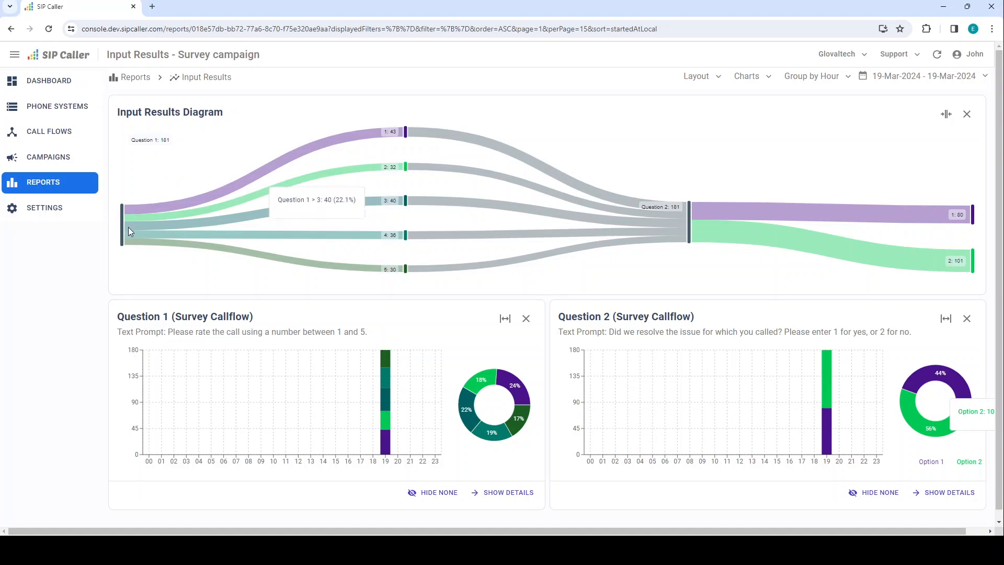
pyautogui.moveTo(127, 235)
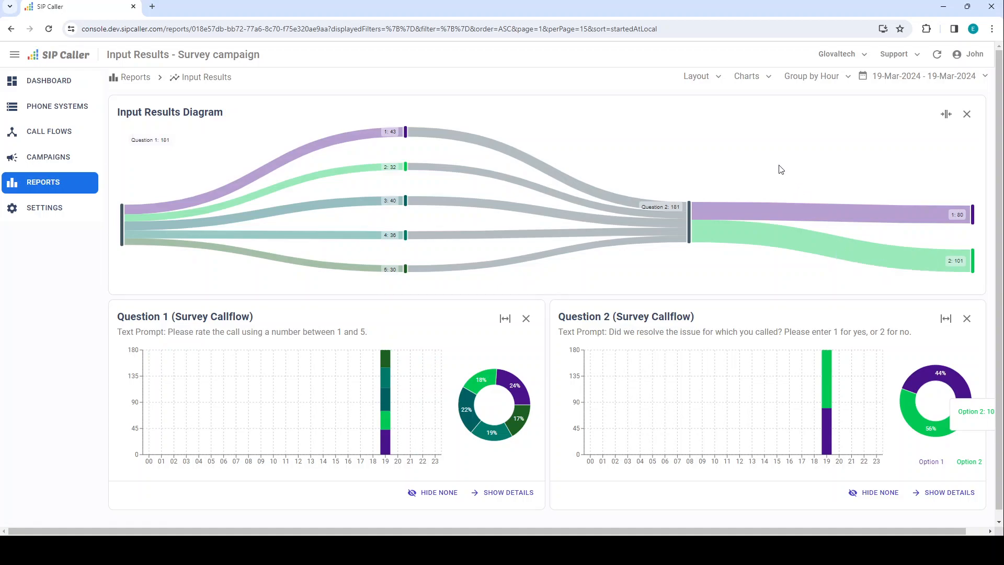
# Group the input results by day.
pyautogui.click(802, 80)
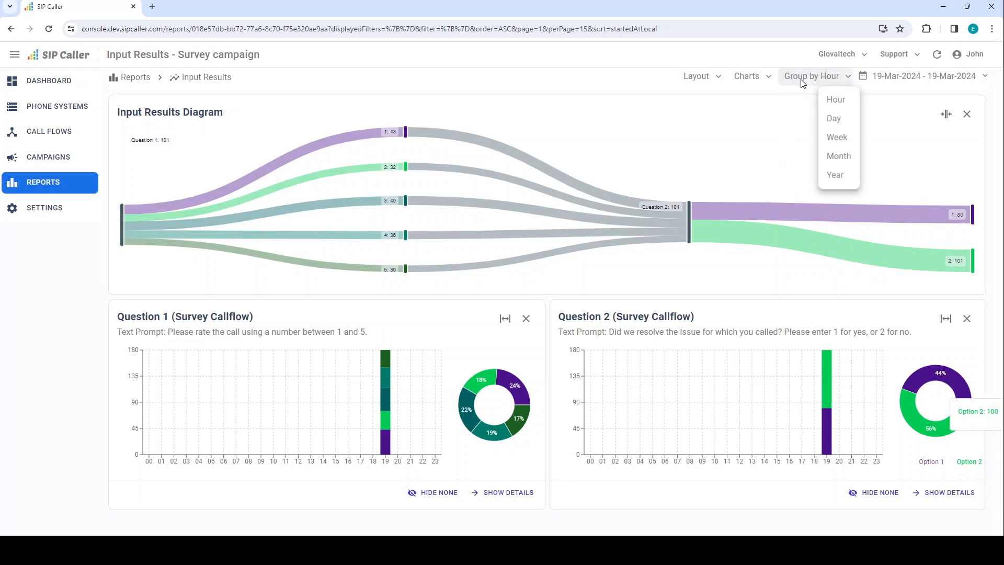
pyautogui.click(833, 119)
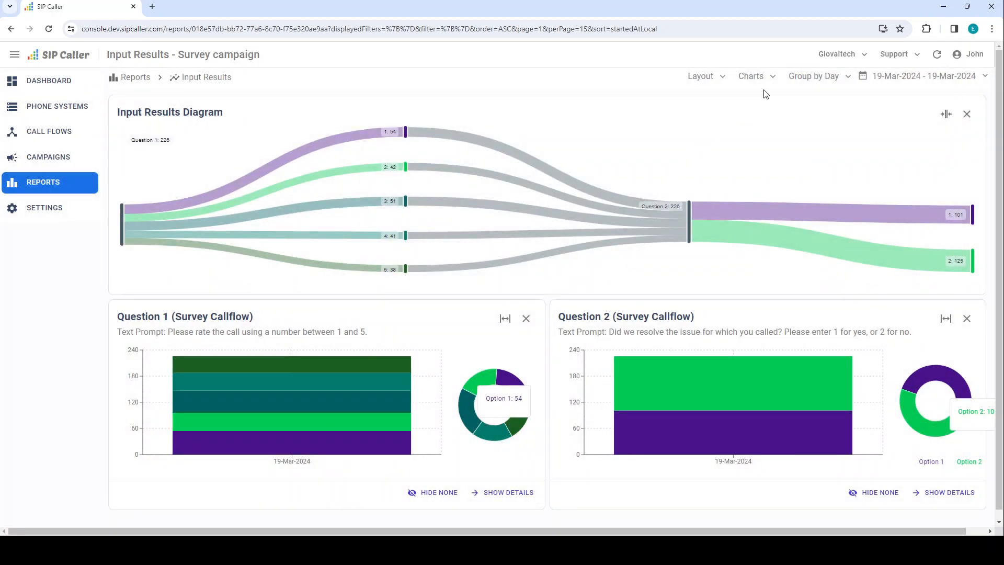
# Try placing the Input Results Diagram after both question charts, and restore it to first place.
pyautogui.click(753, 75)
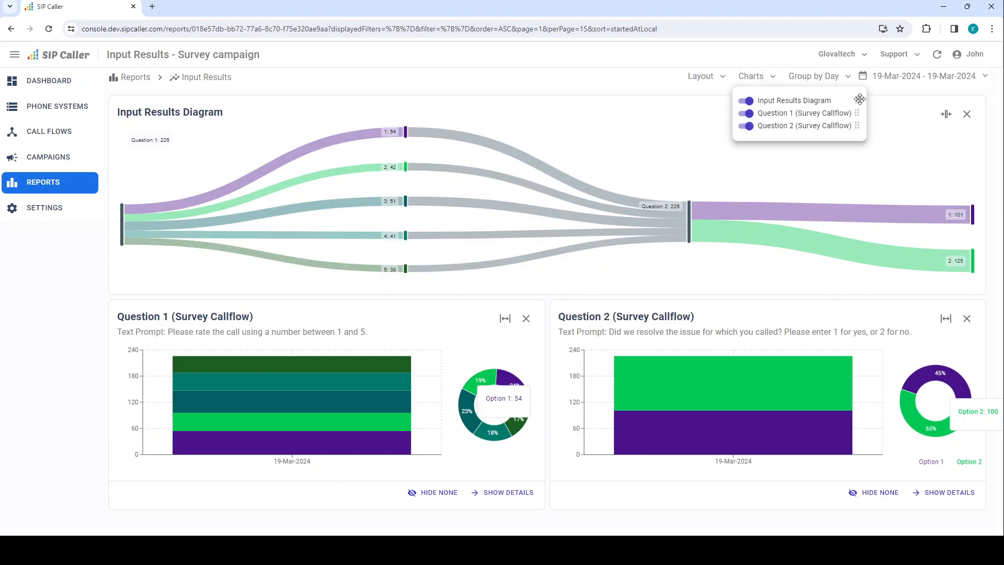
pyautogui.moveTo(857, 100); pyautogui.dragTo(858, 132)
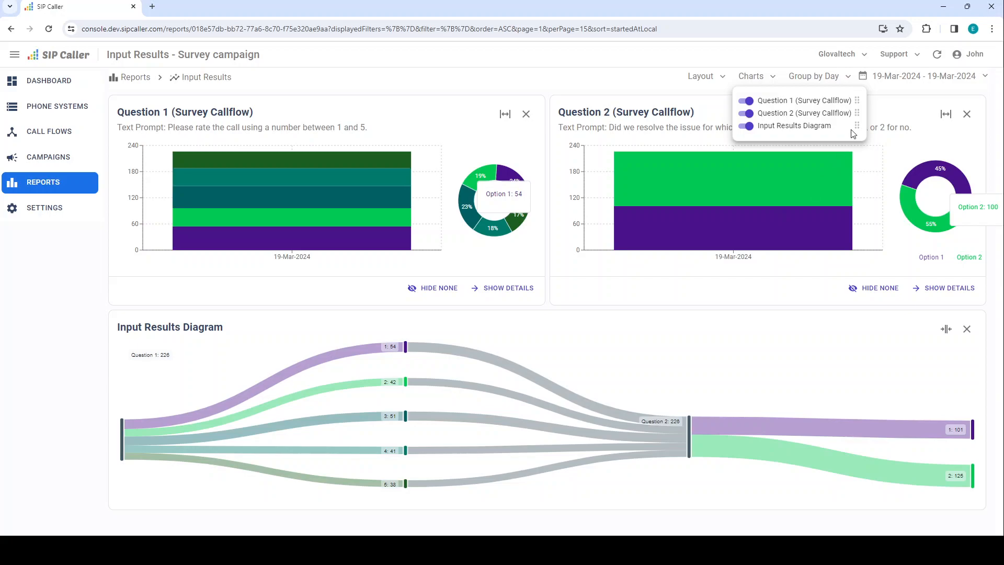
pyautogui.moveTo(857, 126); pyautogui.dragTo(858, 100)
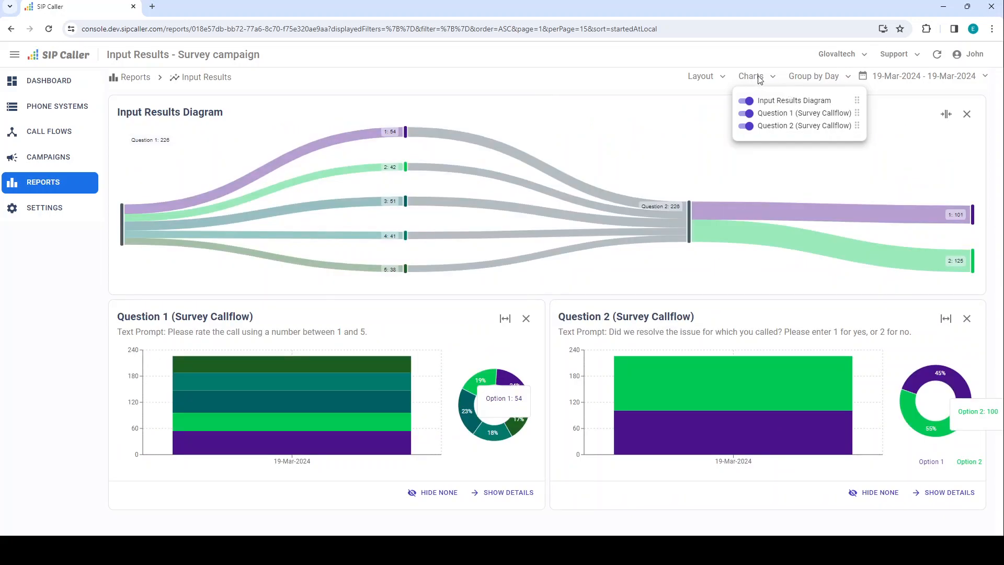
# Try the 1 Chart per Row layout and collapse the Question 1 and Question 2 charts back to half width.
pyautogui.click(715, 83)
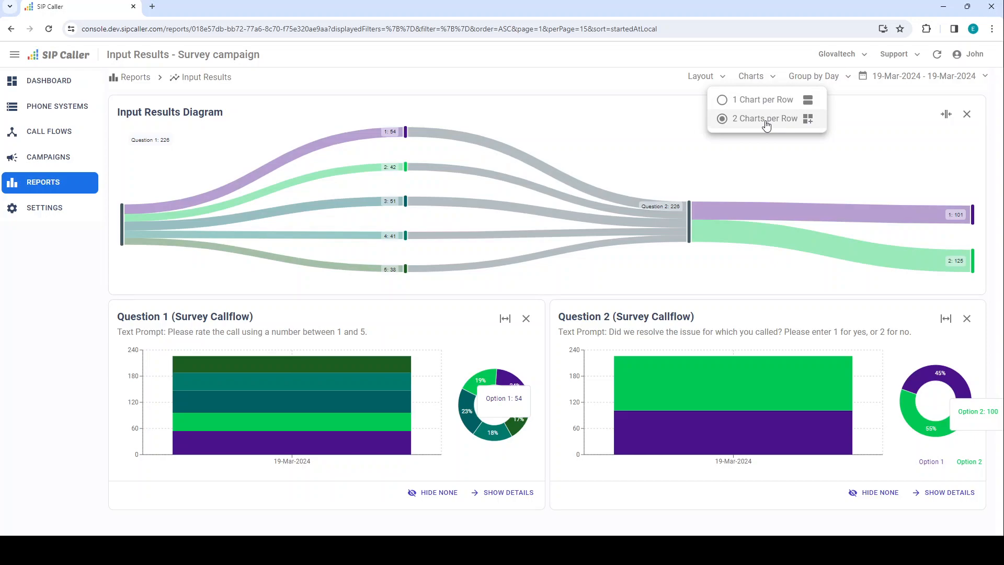
pyautogui.click(749, 101)
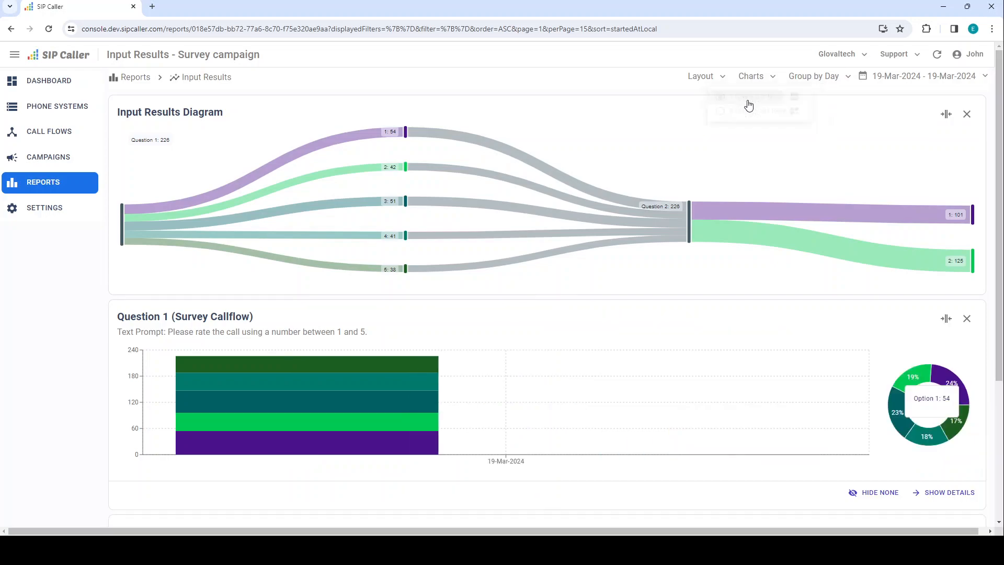
pyautogui.scroll(-3, 614, 285)
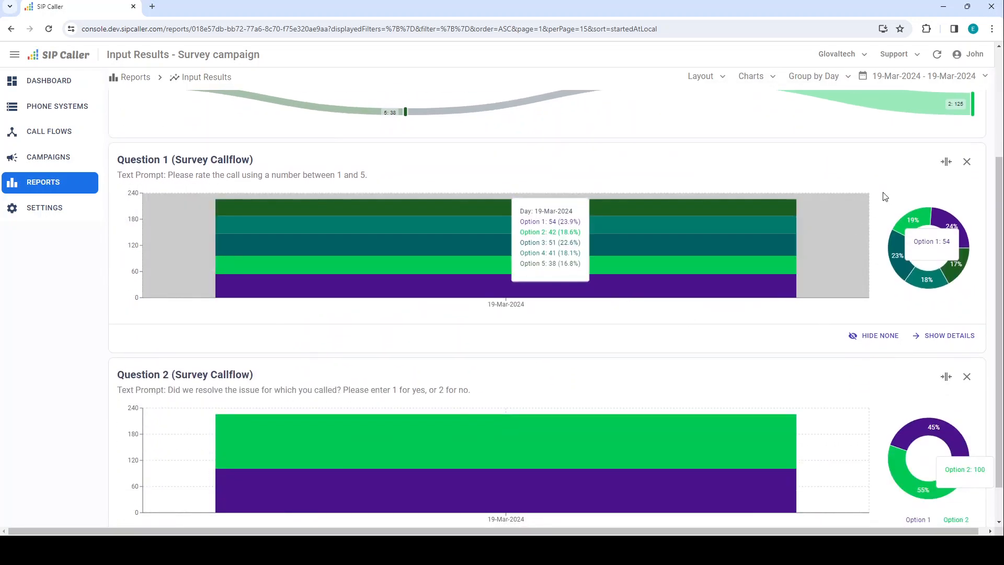
pyautogui.click(950, 166)
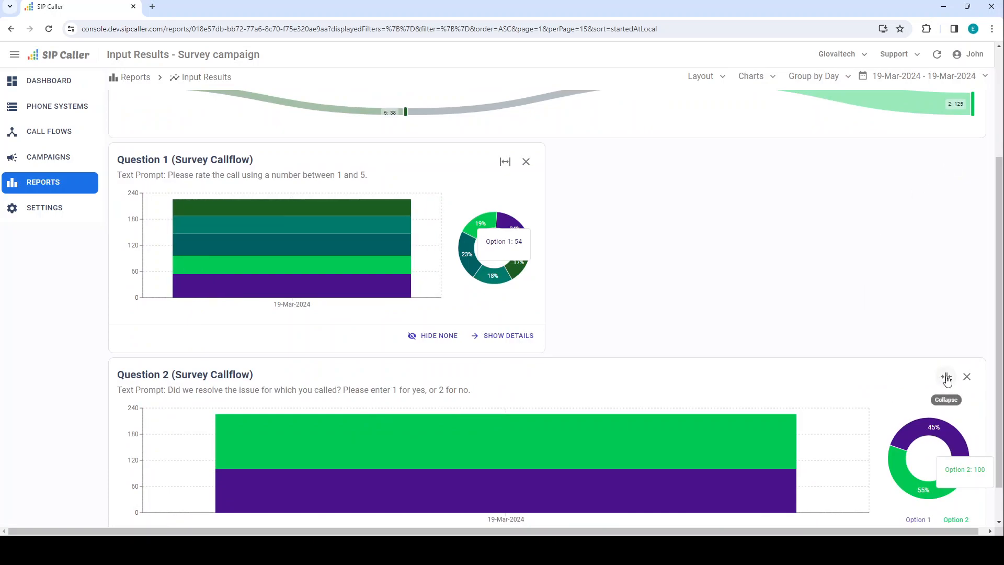
pyautogui.click(946, 377)
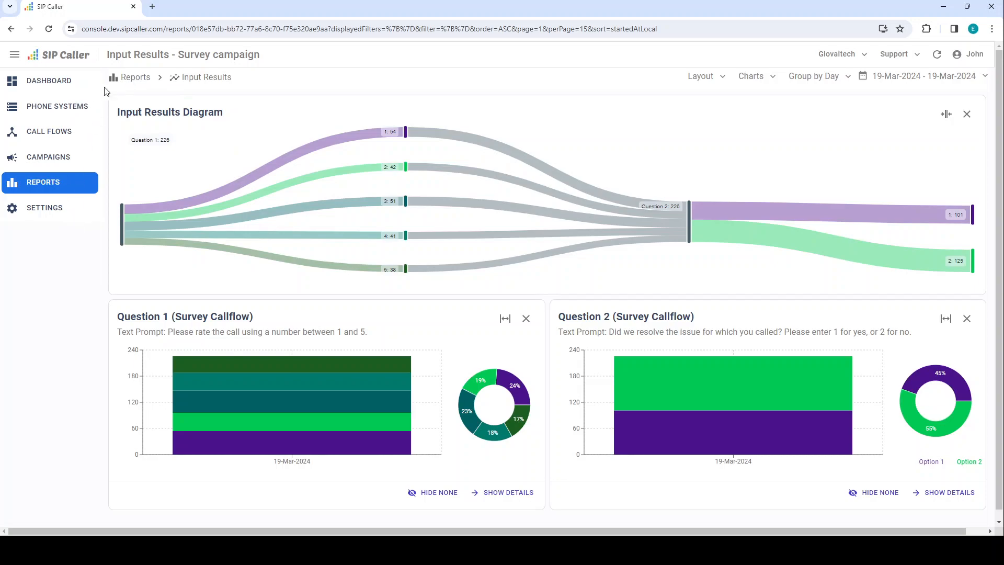
# Open the dashboard and expand the Survey campaign's details to examine its progress and result charts.
pyautogui.click(63, 83)
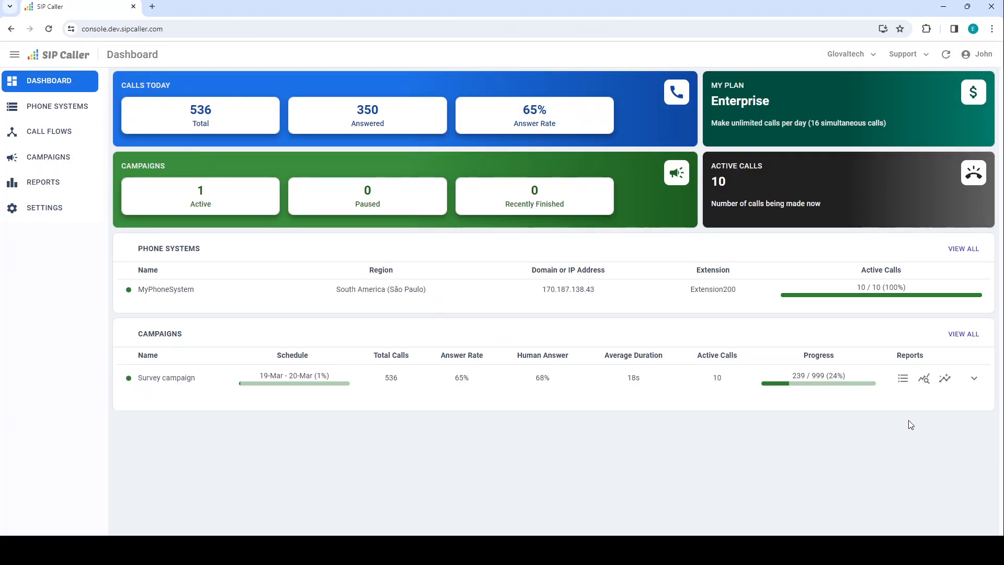
pyautogui.click(975, 380)
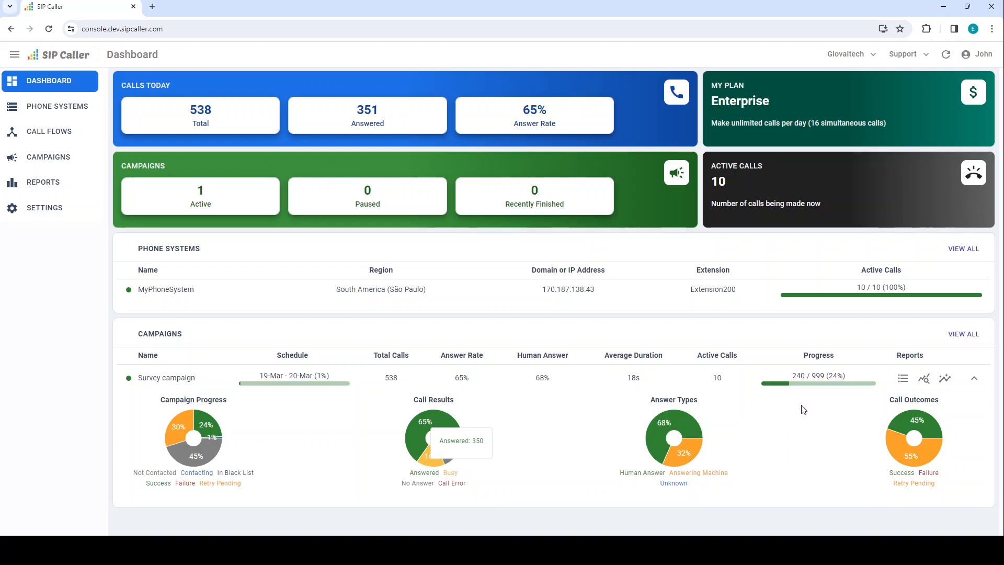
pyautogui.moveTo(791, 381)
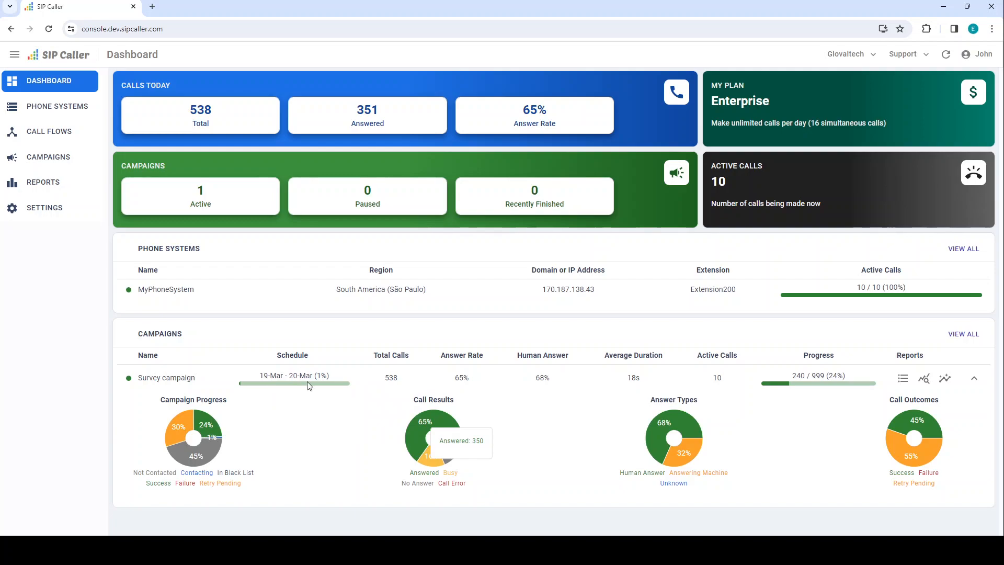
# Examine the Survey campaign's schedule and call statistics on the dashboard.
pyautogui.moveTo(258, 377); pyautogui.dragTo(311, 375)
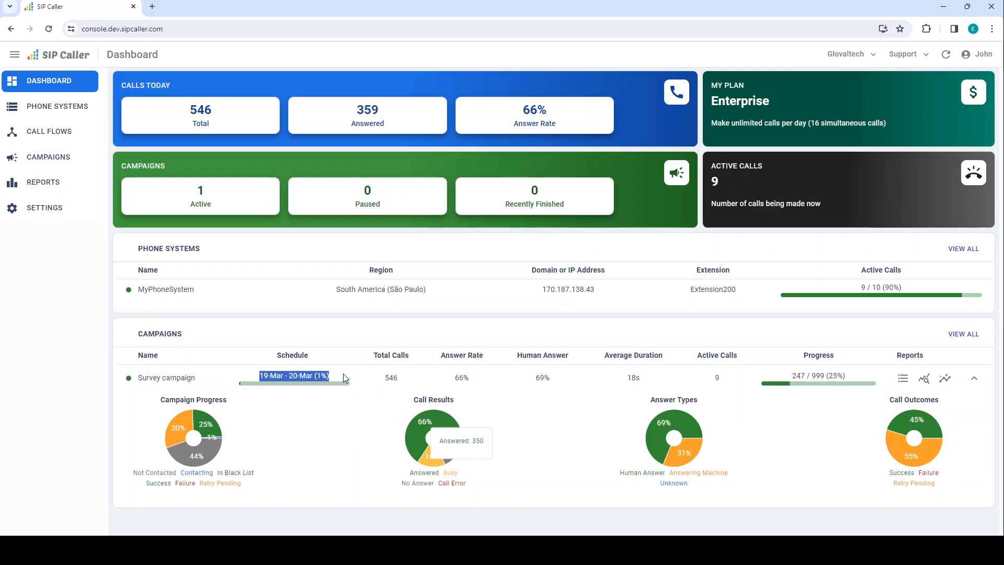
pyautogui.click(292, 375)
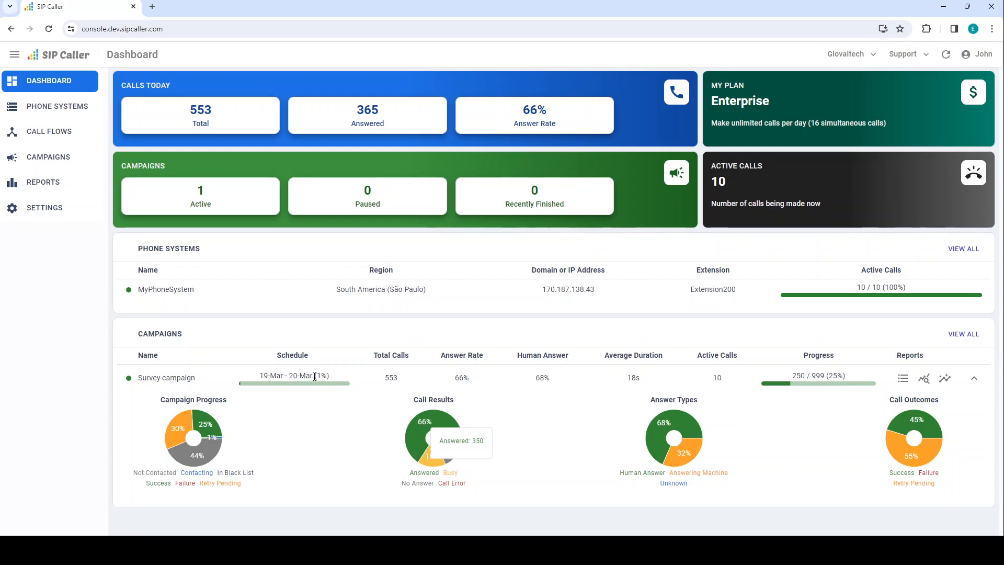
pyautogui.moveTo(424, 378)
# Review the language choices in the personal profile settings and the event notification settings.
pyautogui.click(60, 211)
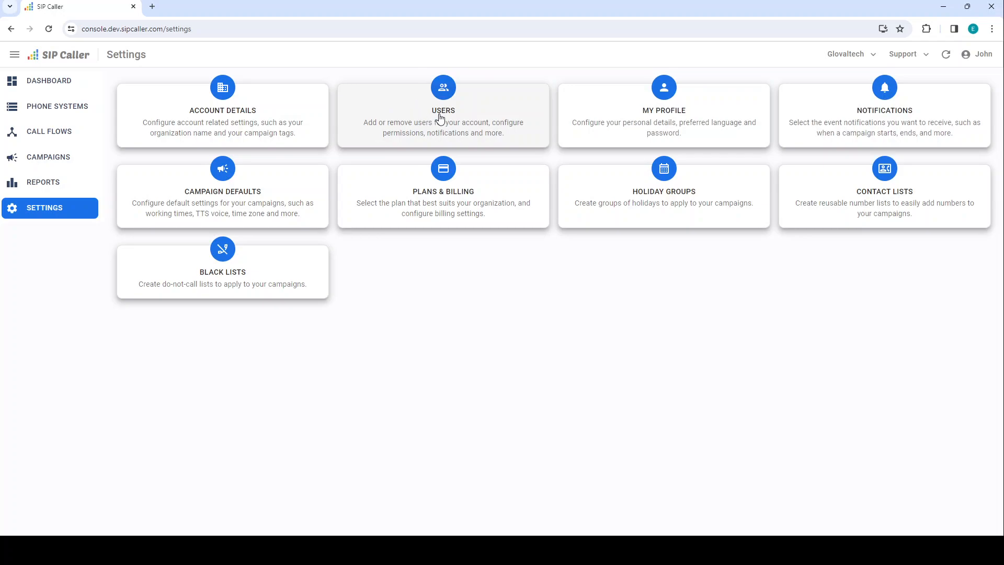
pyautogui.click(701, 131)
pyautogui.click(170, 255)
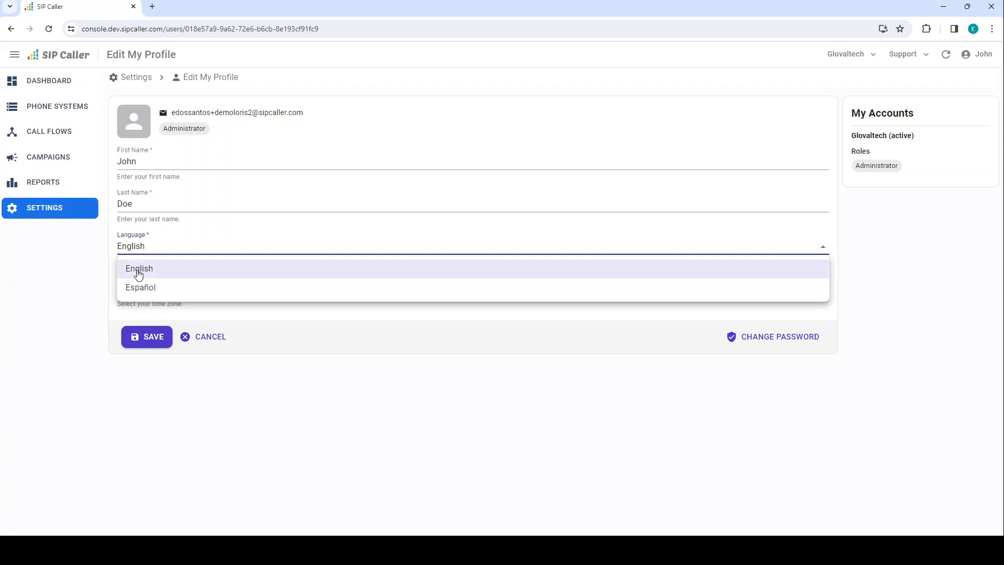
pyautogui.click(97, 256)
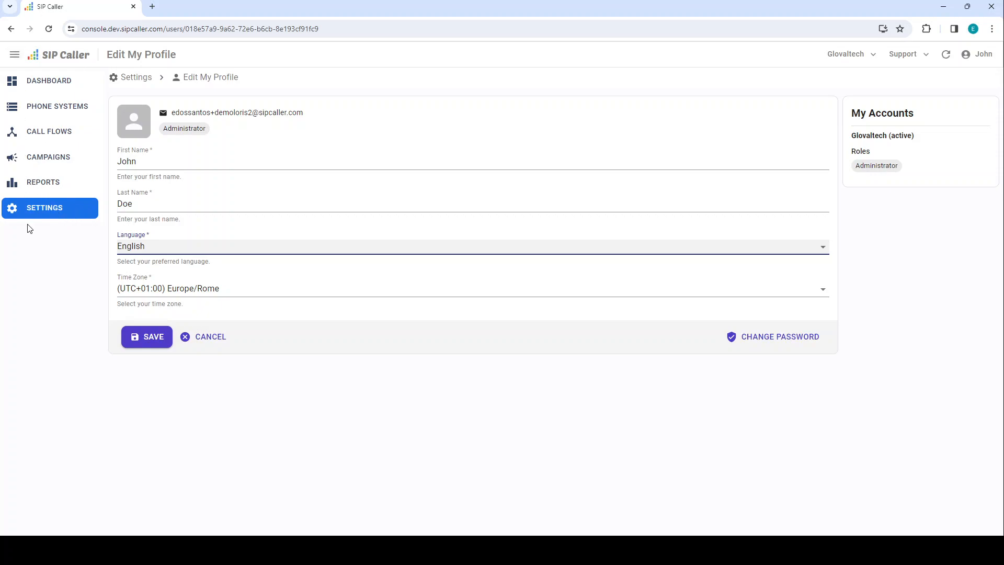
pyautogui.click(54, 208)
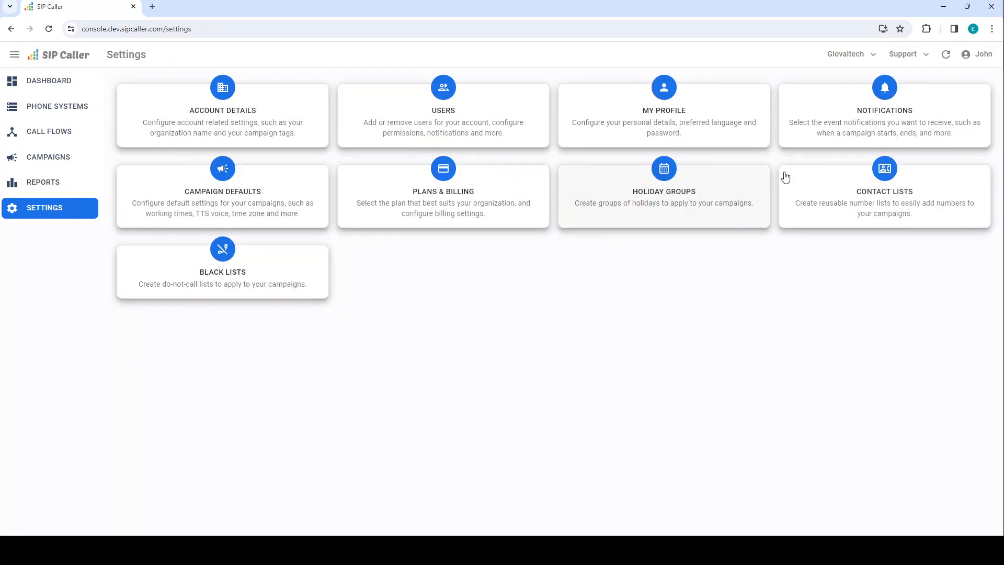
pyautogui.click(832, 124)
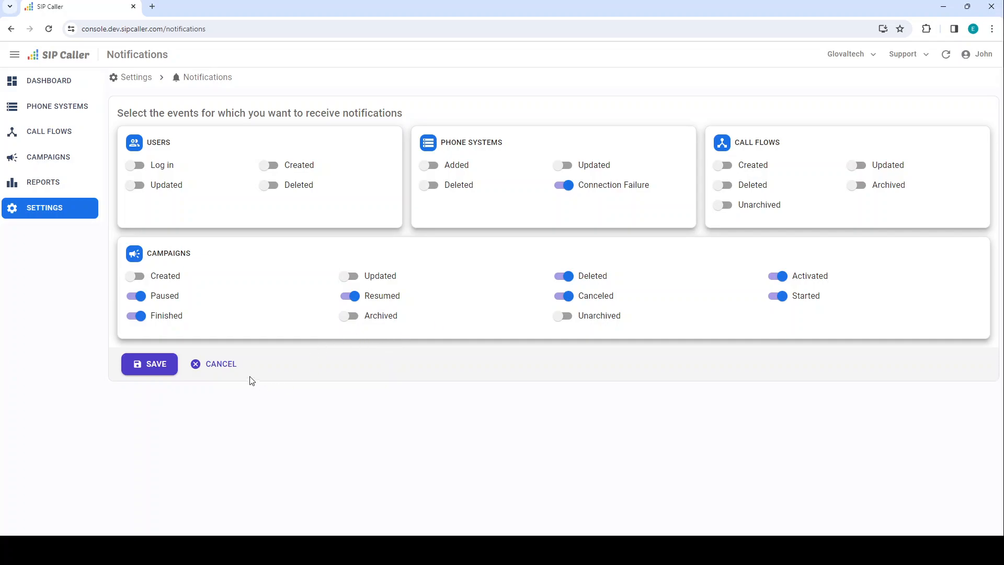
# Start a new holiday group in the settings and name it "Italian Holidays".
pyautogui.click(46, 211)
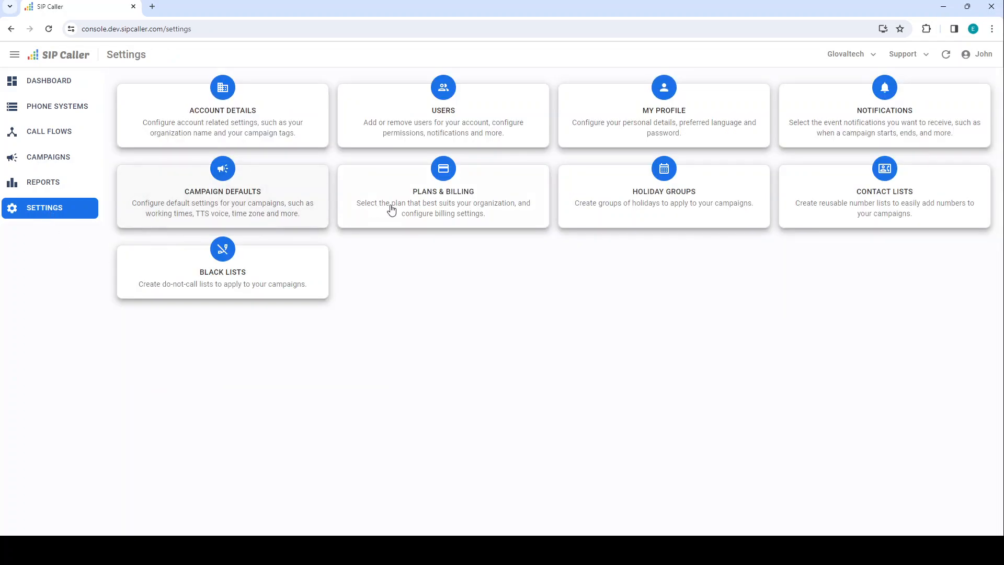
pyautogui.click(690, 205)
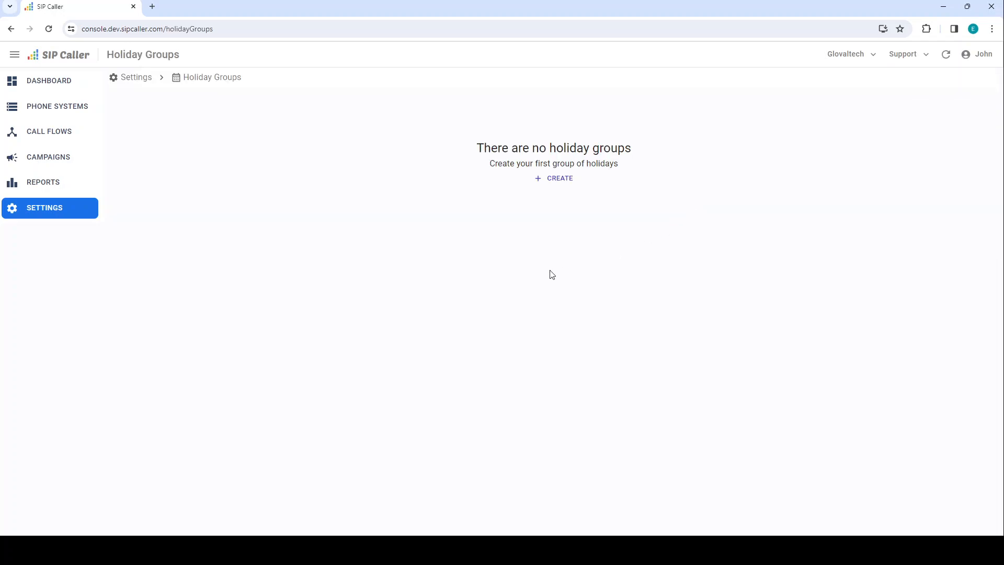
pyautogui.click(554, 185)
pyautogui.click(240, 126)
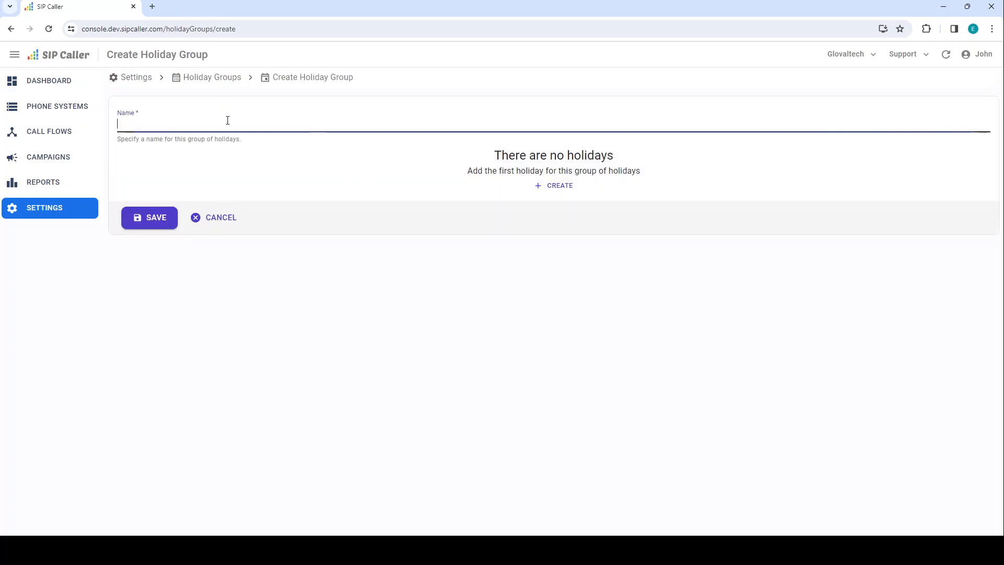
pyautogui.write('Italian Holidays')
# Add the holiday "Labor's day" on 1 May 2024, repeating every year, and save it in the Italian Holidays group.
pyautogui.click(560, 185)
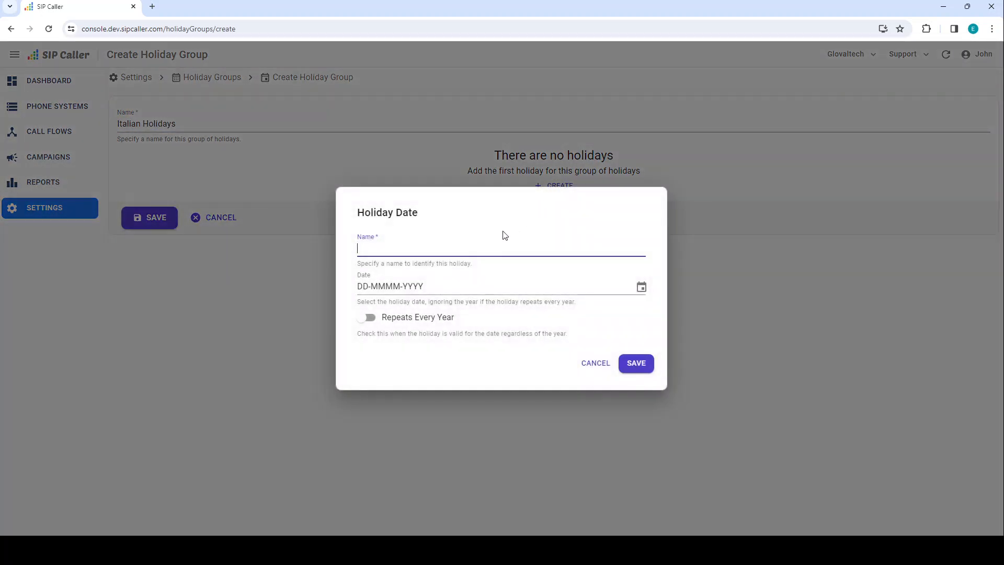
pyautogui.write("Labor's day")
pyautogui.click(641, 287)
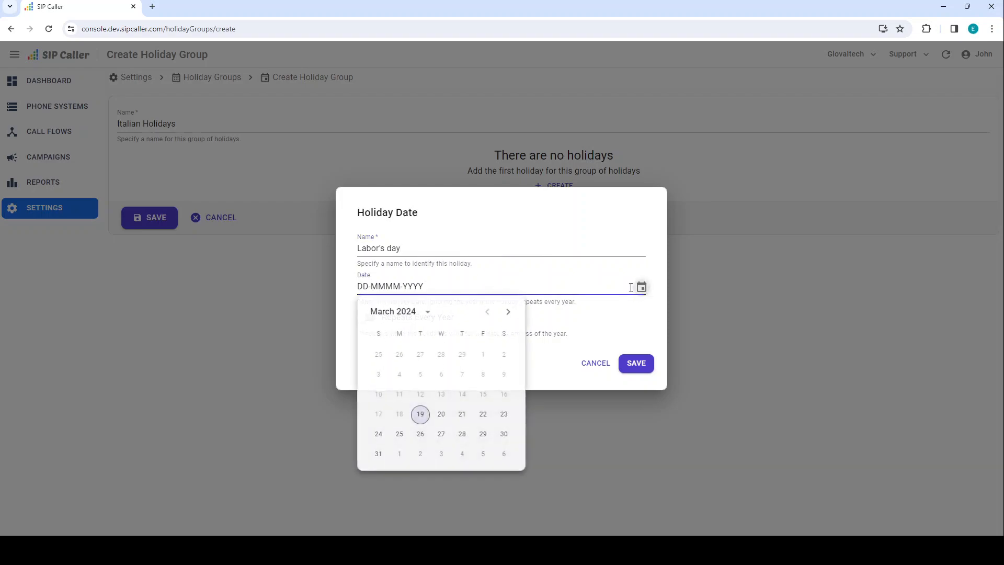
pyautogui.click(507, 312)
pyautogui.click(508, 312)
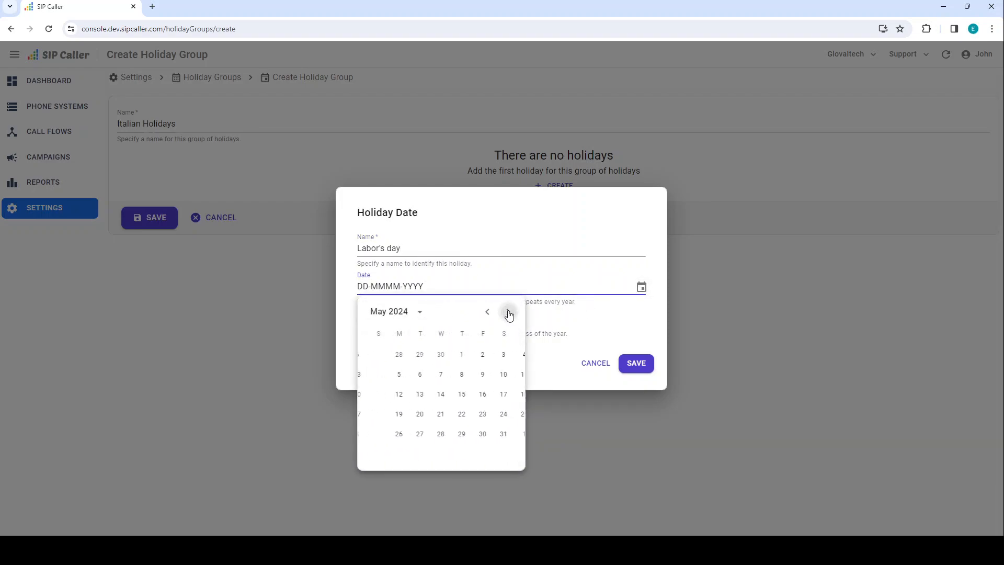
pyautogui.click(442, 355)
pyautogui.click(369, 318)
pyautogui.click(637, 363)
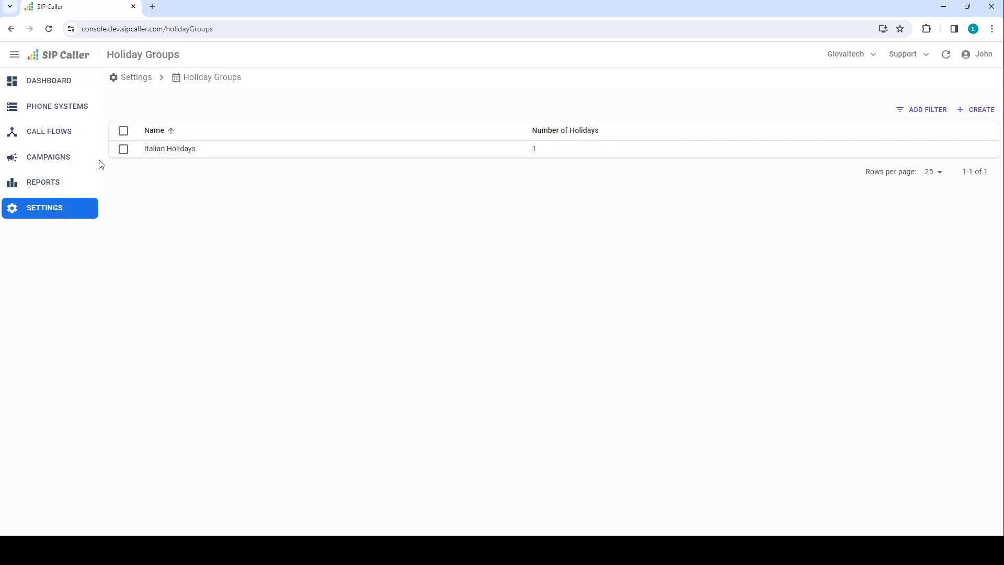
# Assign the Italian Holidays group to the Survey campaign's working times and save the campaign.
pyautogui.click(71, 160)
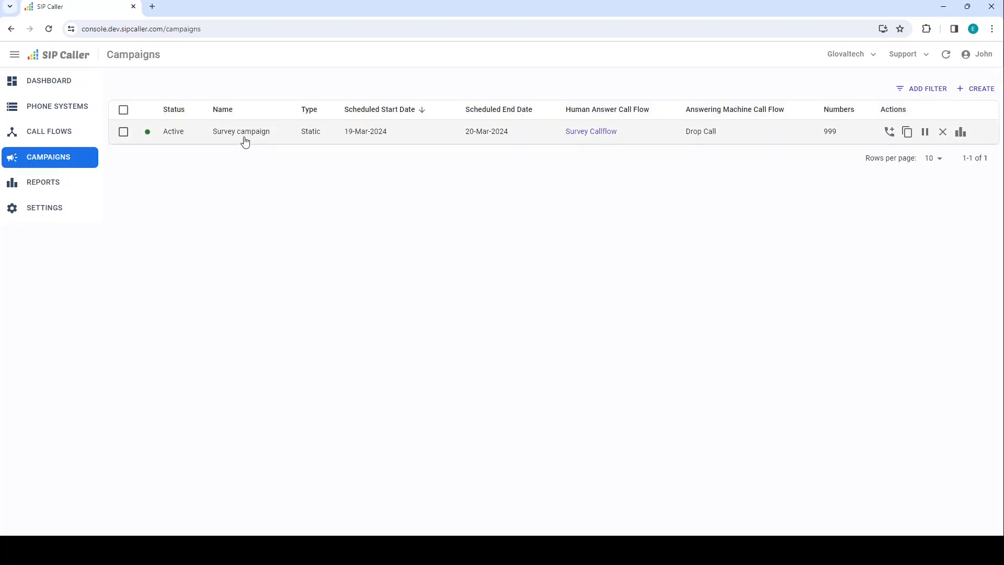
pyautogui.click(242, 137)
pyautogui.click(241, 89)
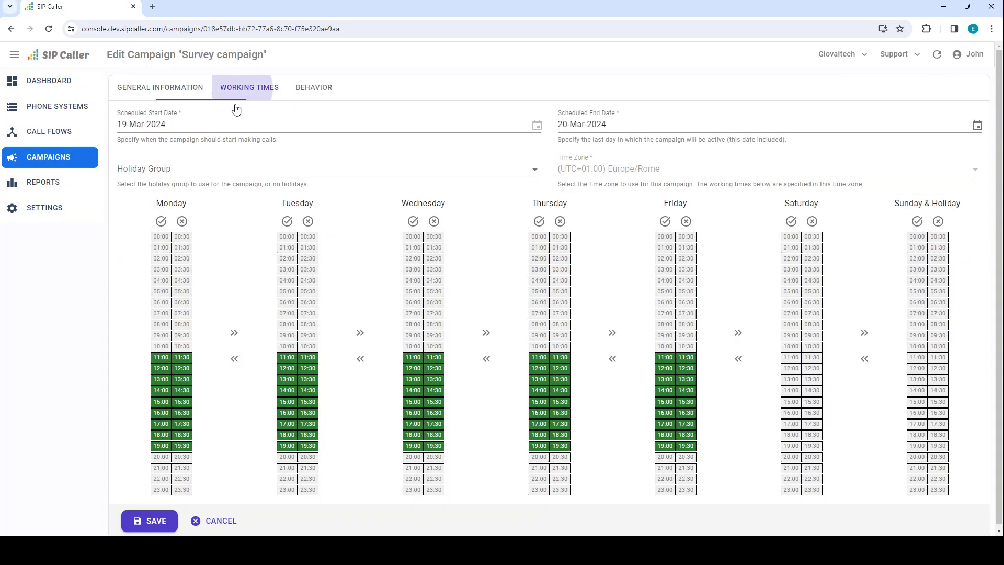
pyautogui.click(154, 170)
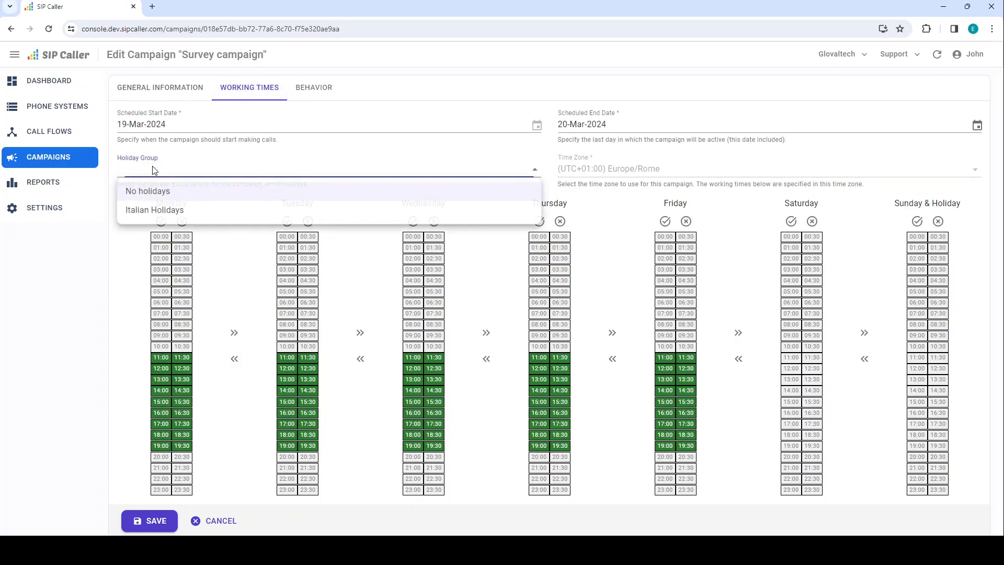
pyautogui.click(161, 211)
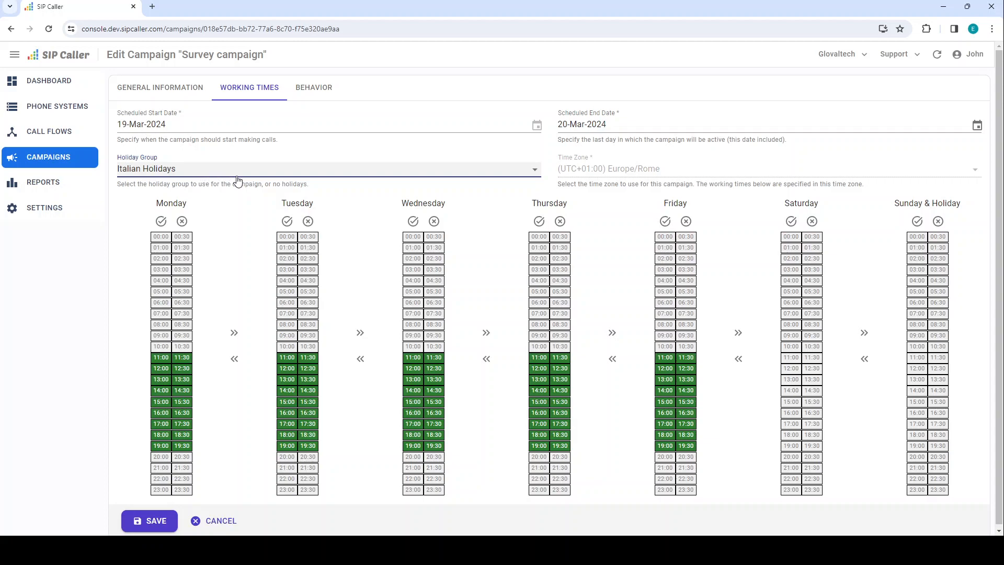
pyautogui.click(158, 524)
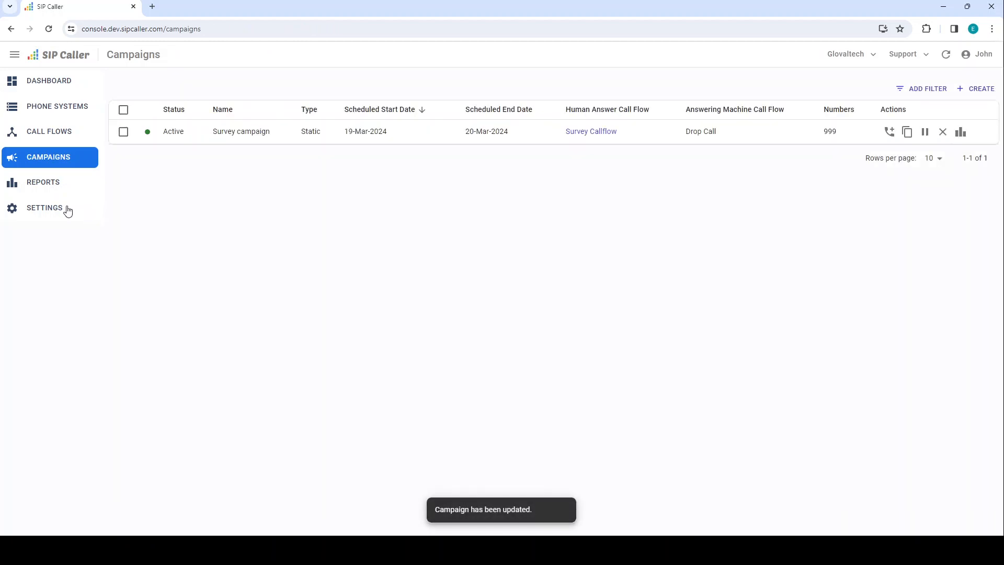
# Create a contact list named "Premium Contacts" in the settings.
pyautogui.click(44, 208)
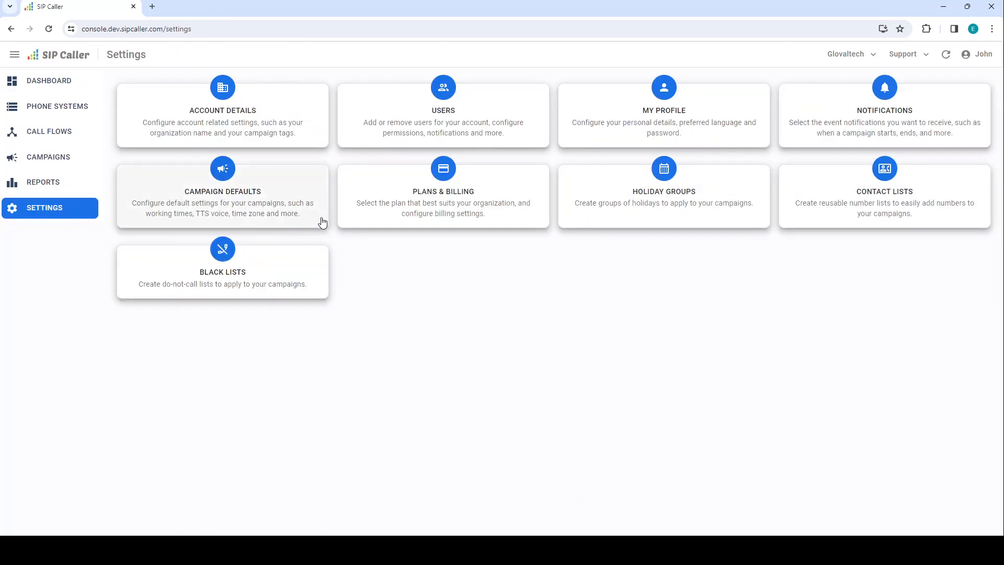
pyautogui.click(889, 205)
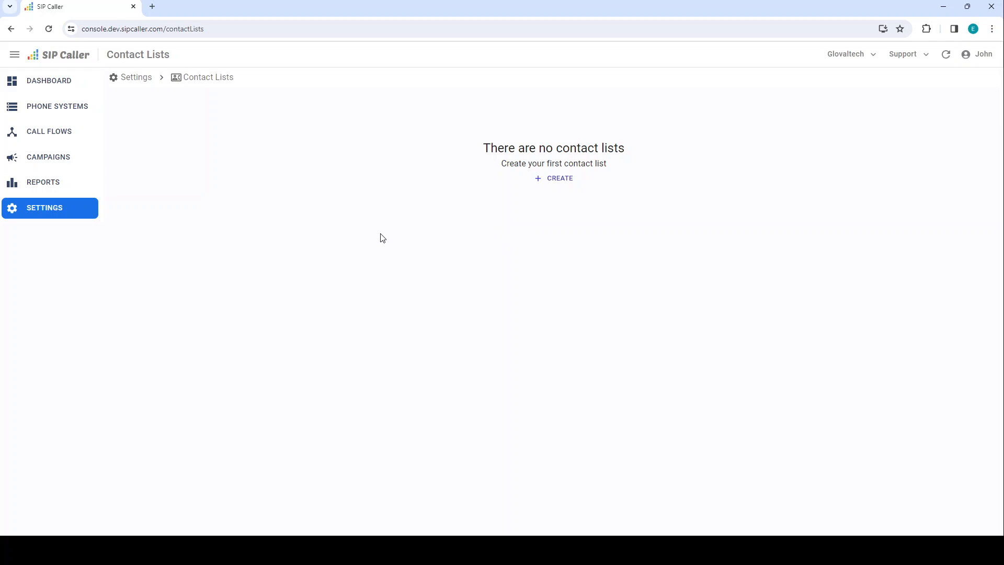
pyautogui.click(567, 178)
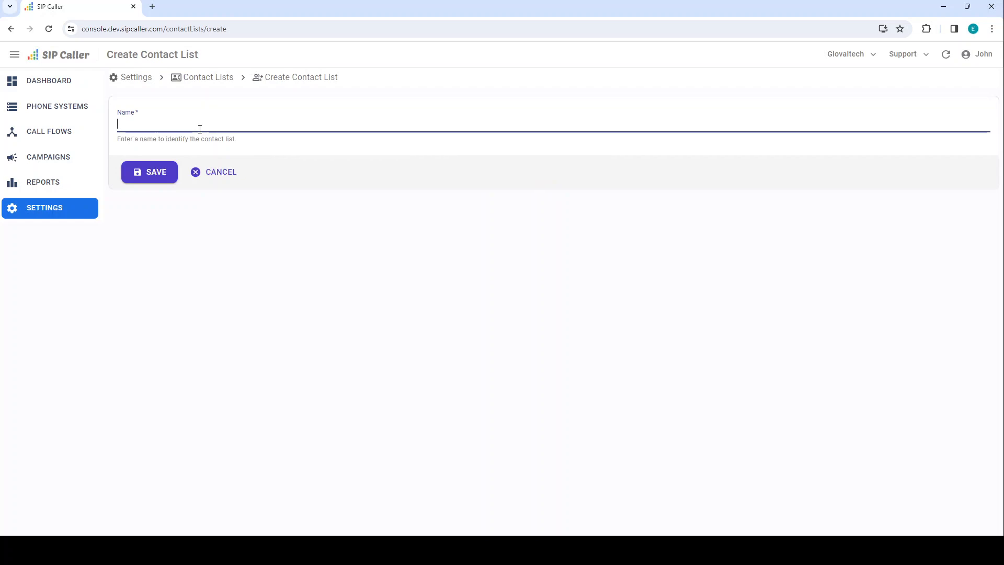
pyautogui.write('Premium Contacts')
pyautogui.click(151, 172)
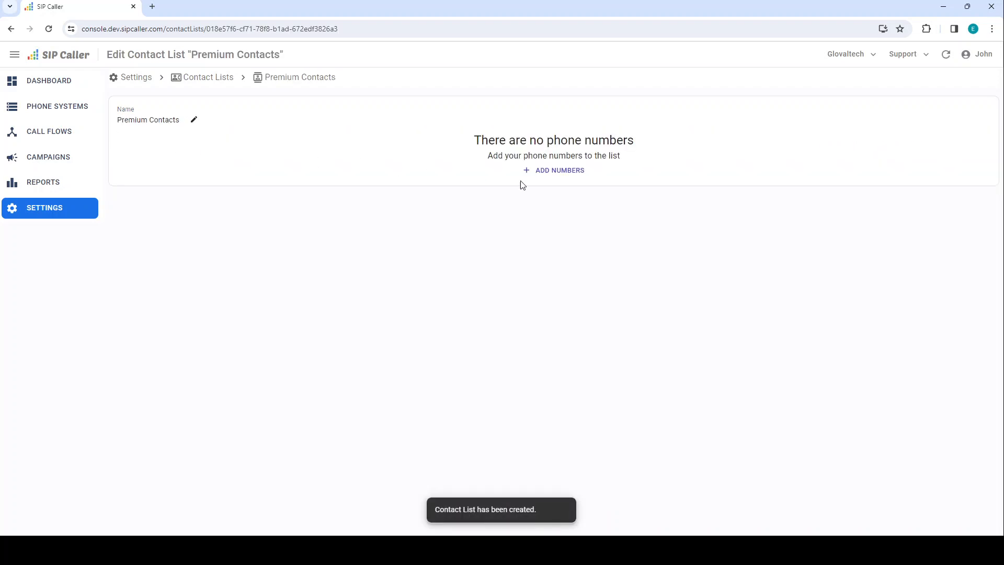
# Upload the CSV file of phone numbers to the Premium Contacts list, treating its first row as header, and add the numbers.
pyautogui.click(556, 177)
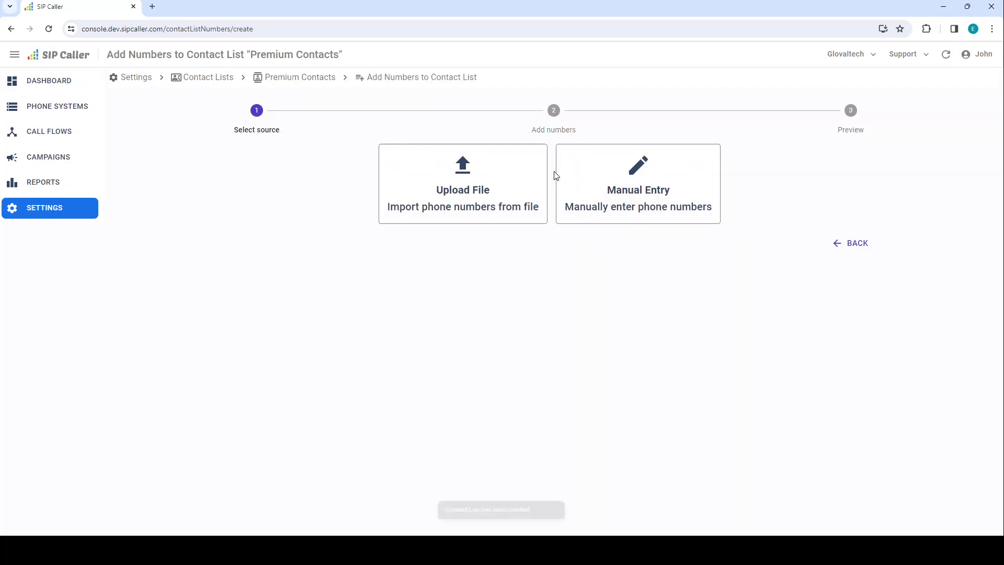
pyautogui.click(529, 192)
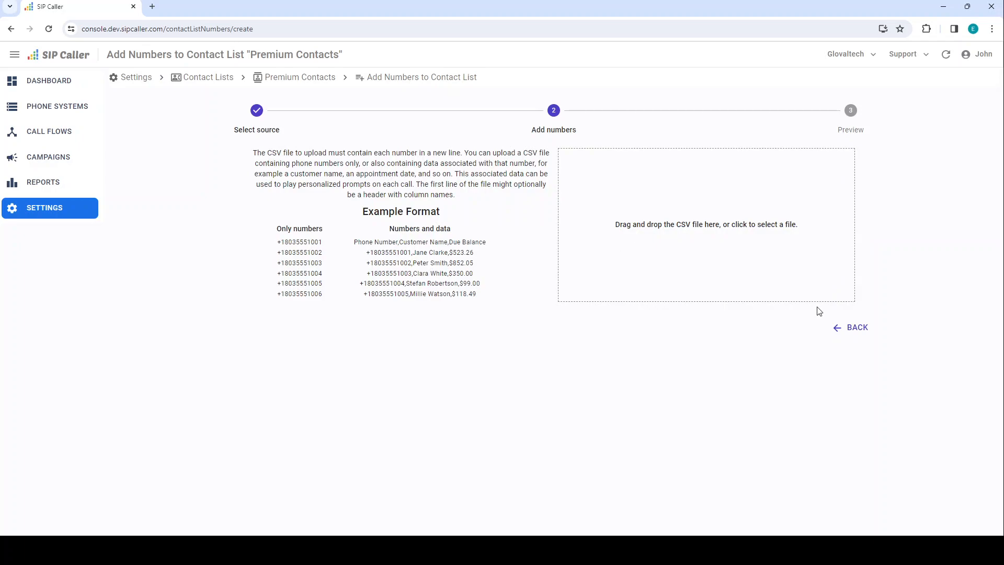
pyautogui.click(753, 291)
pyautogui.moveTo(816, 397); pyautogui.dragTo(758, 251)
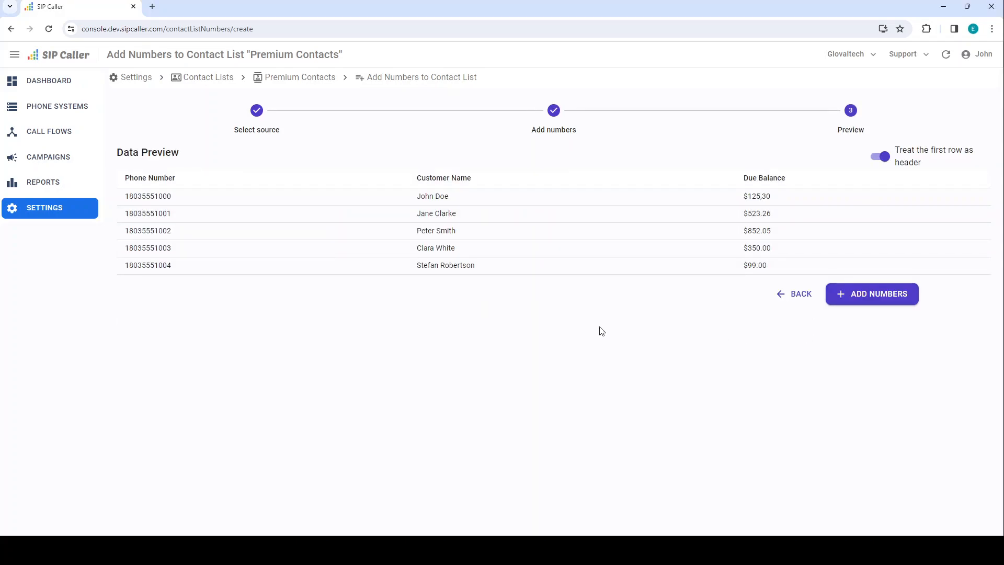
pyautogui.click(879, 293)
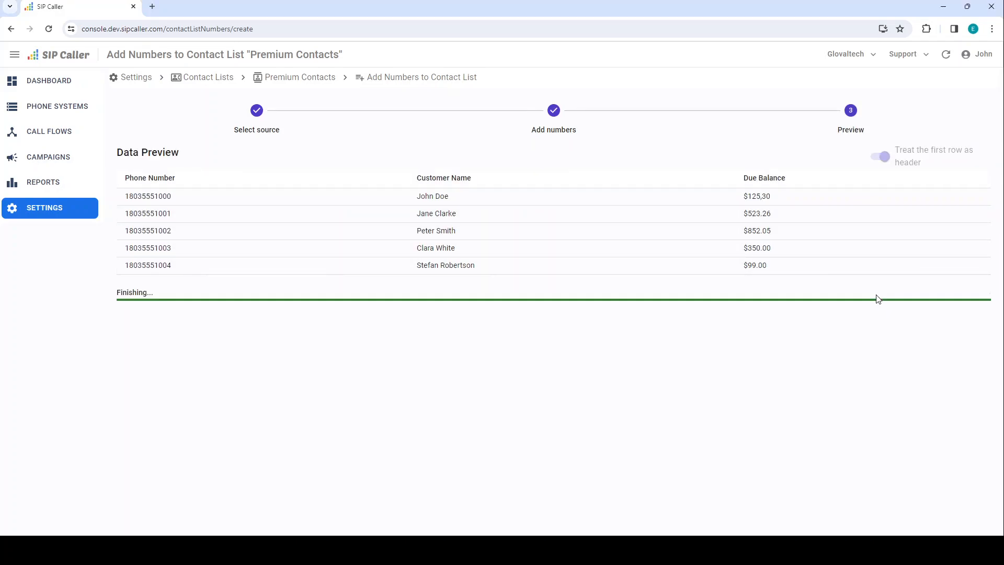
pyautogui.click(578, 335)
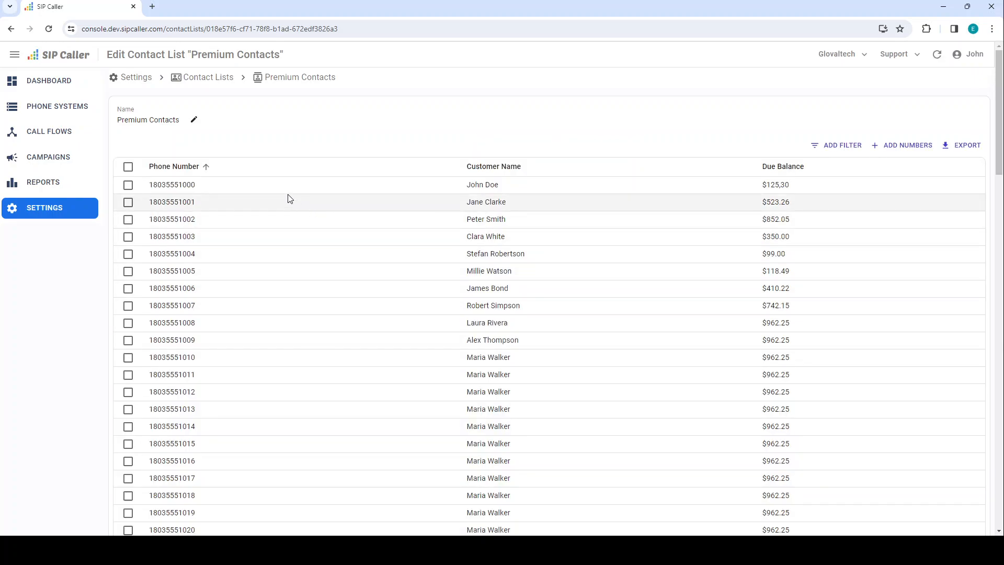
# Review the Premium Contacts list's name and numbers, and view its entry in the contact lists overview.
pyautogui.moveTo(122, 121); pyautogui.dragTo(178, 121)
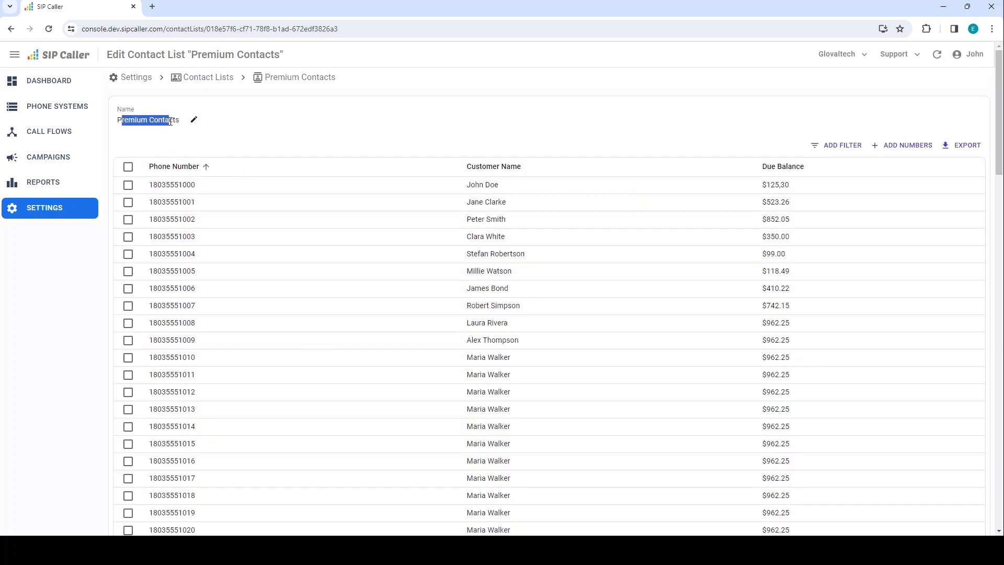
pyautogui.click(172, 163)
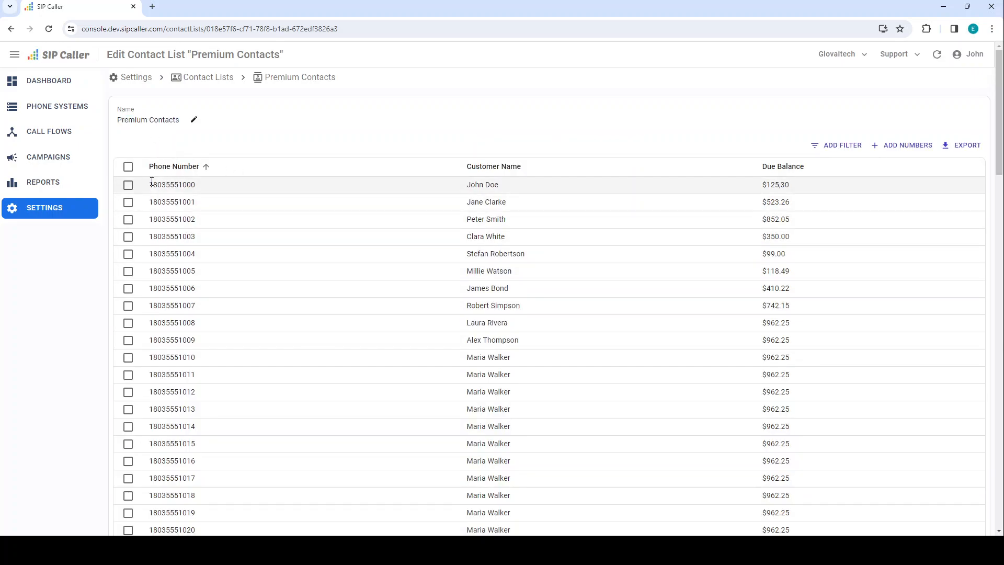
pyautogui.click(196, 80)
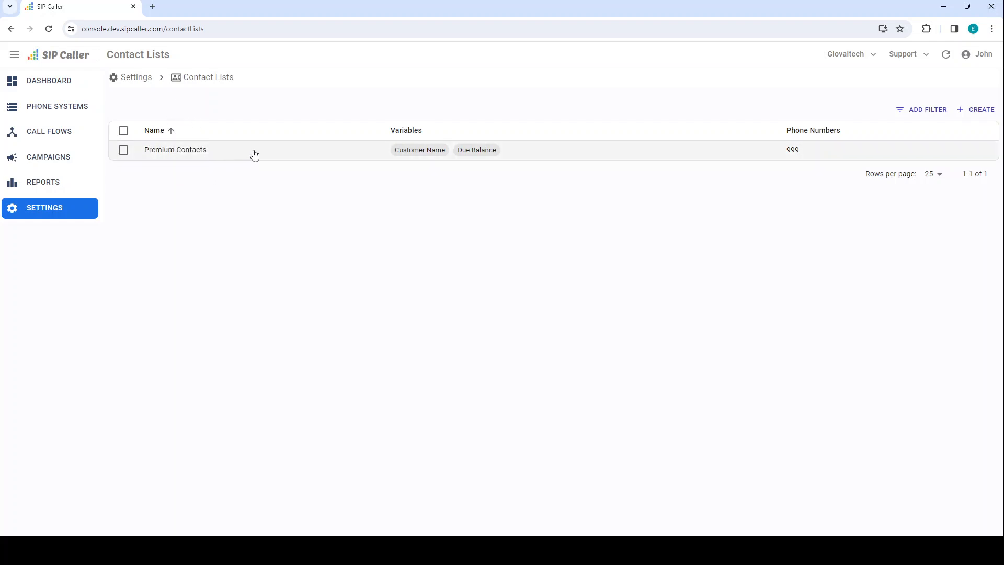
# Create a black list named "Do not call Italy" in the settings.
pyautogui.click(137, 80)
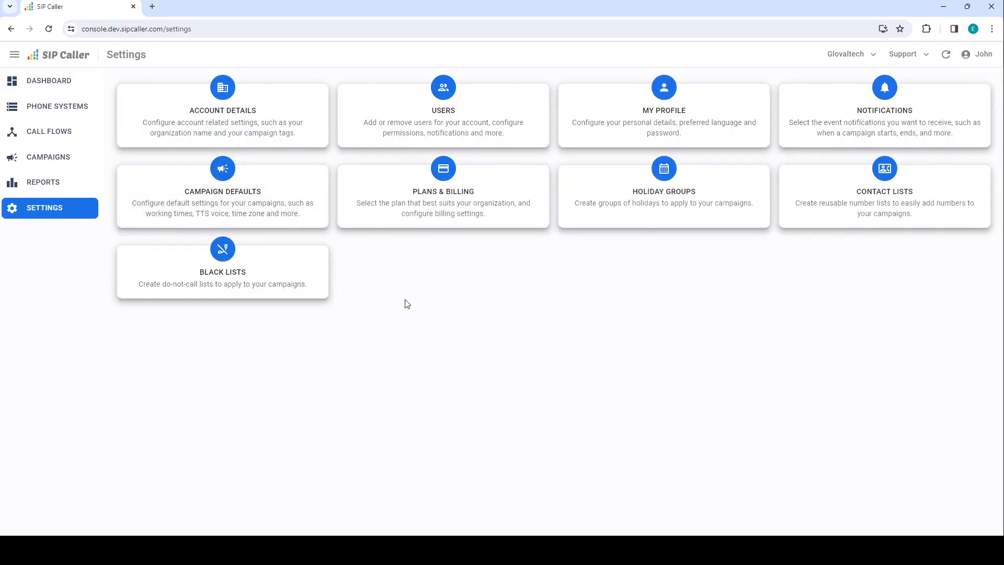
pyautogui.click(249, 280)
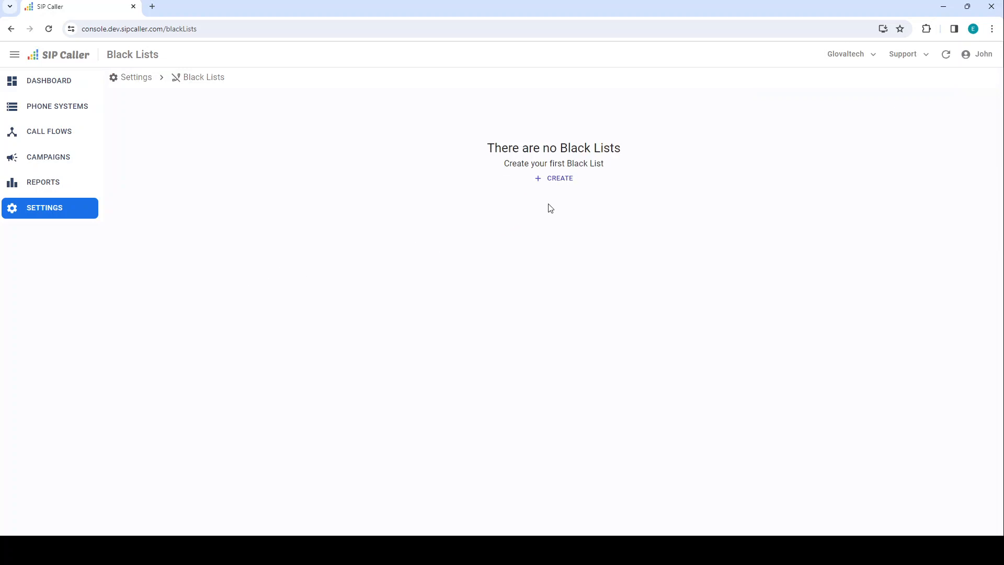
pyautogui.click(553, 180)
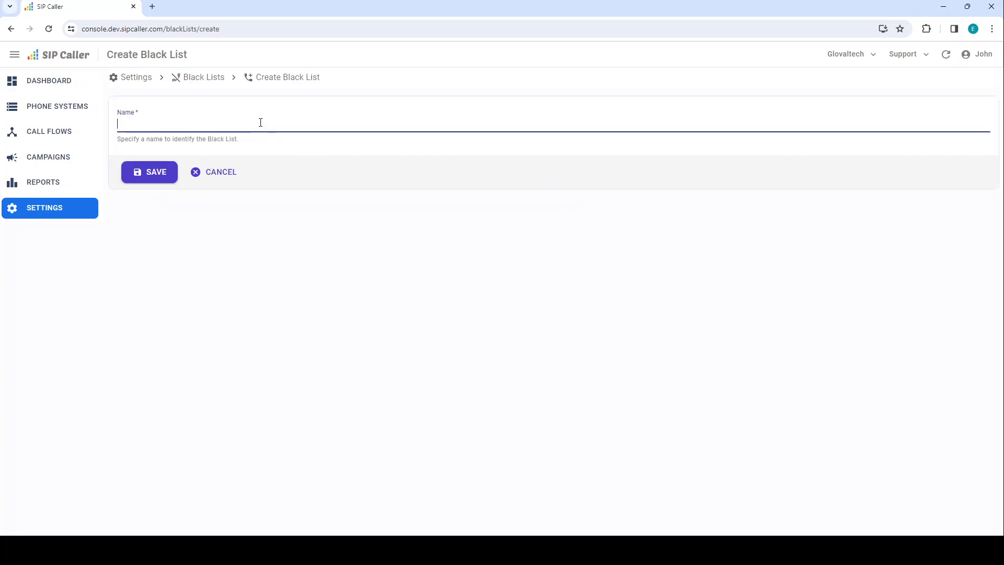
pyautogui.write('Do not cal')
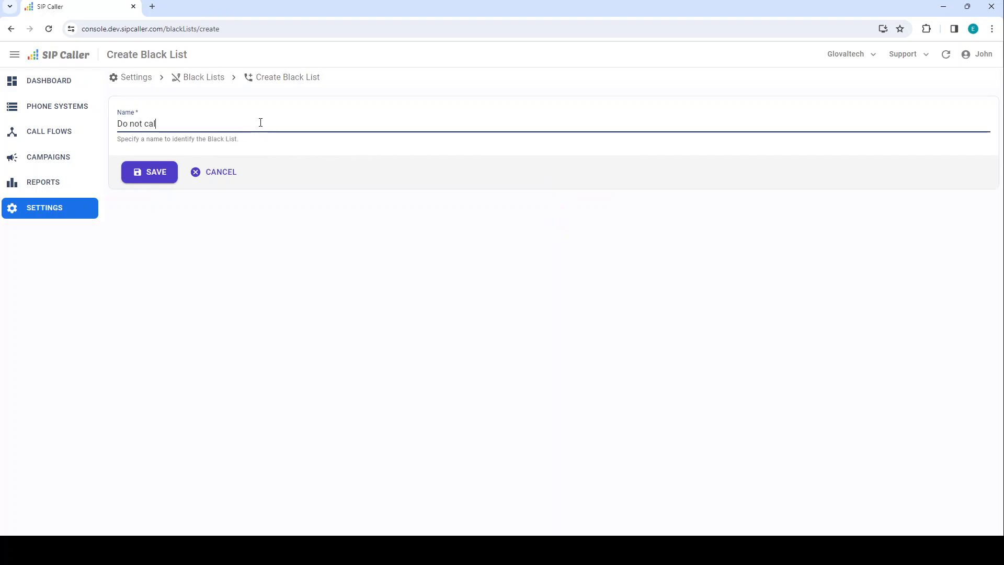
pyautogui.write('l Italy')
pyautogui.click(164, 173)
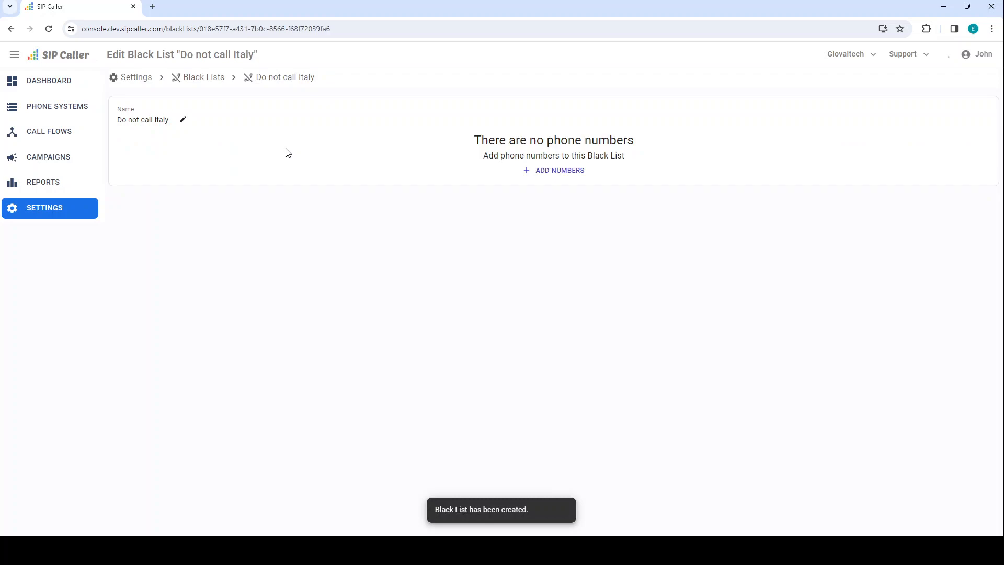
# Add two phone numbers to the Do not call Italy black list by entering them as text, one per line.
pyautogui.click(561, 174)
pyautogui.click(606, 189)
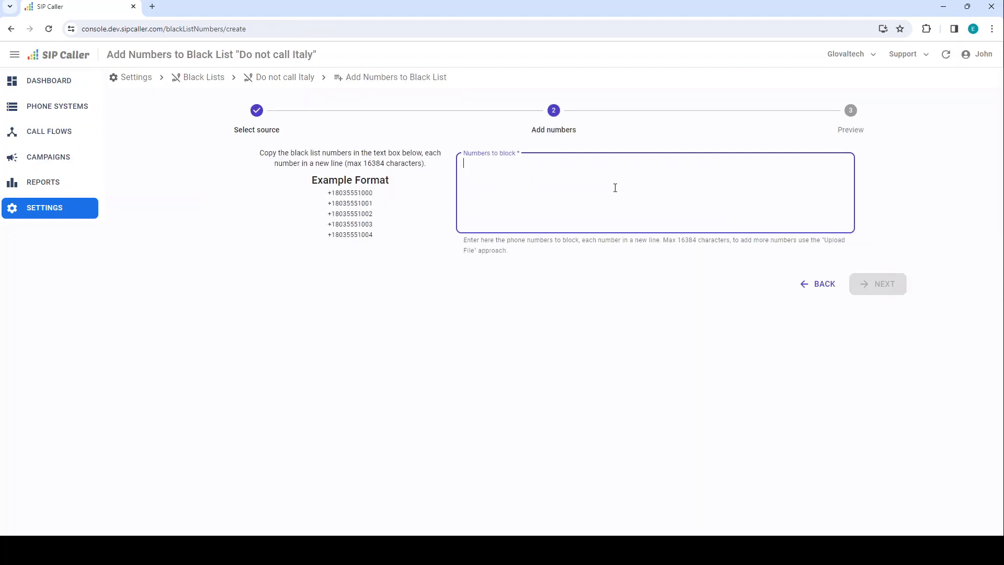
pyautogui.write('12')
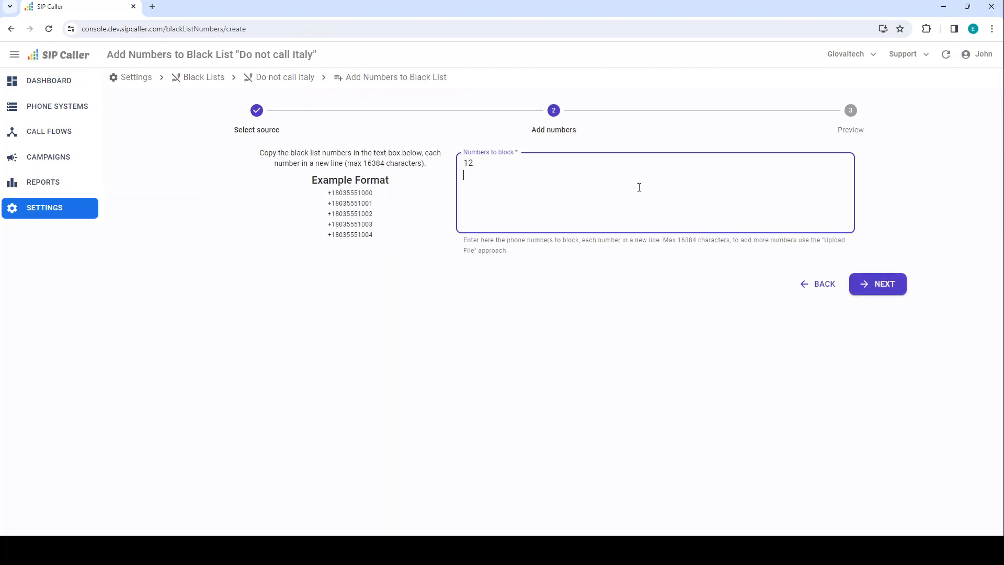
pyautogui.write('3456789 ')
pyautogui.write('987654311')
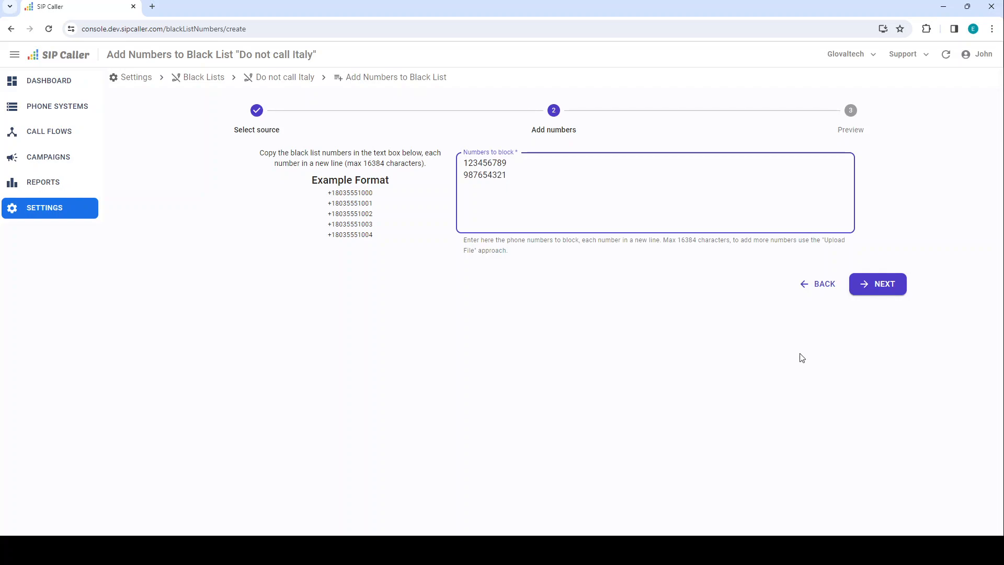
pyautogui.click(900, 285)
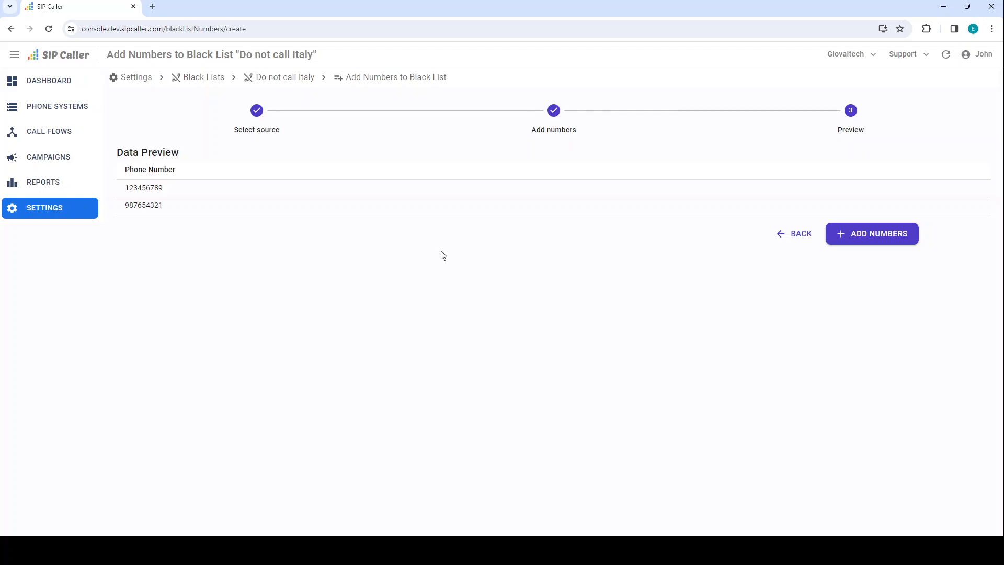
pyautogui.click(871, 239)
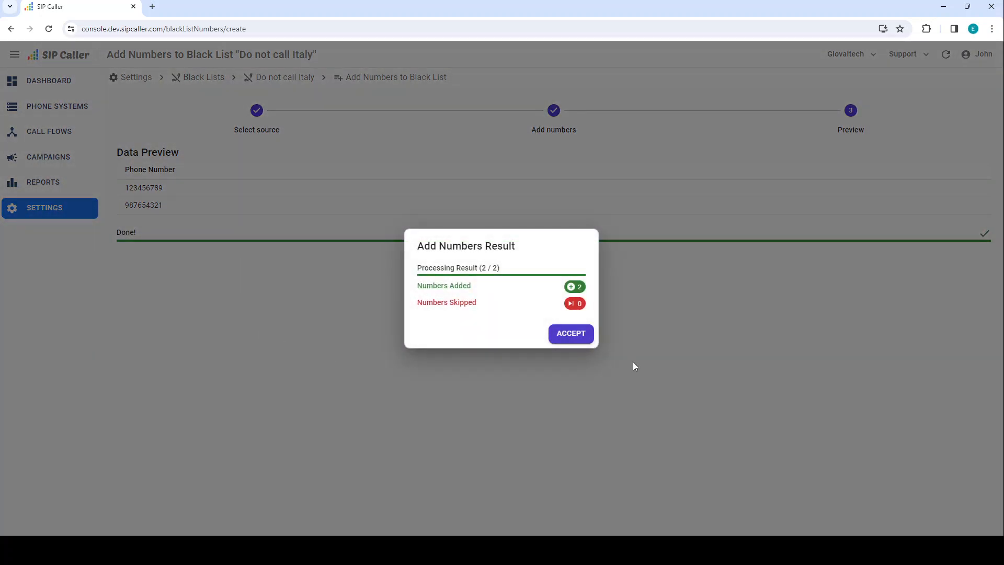
pyautogui.click(577, 338)
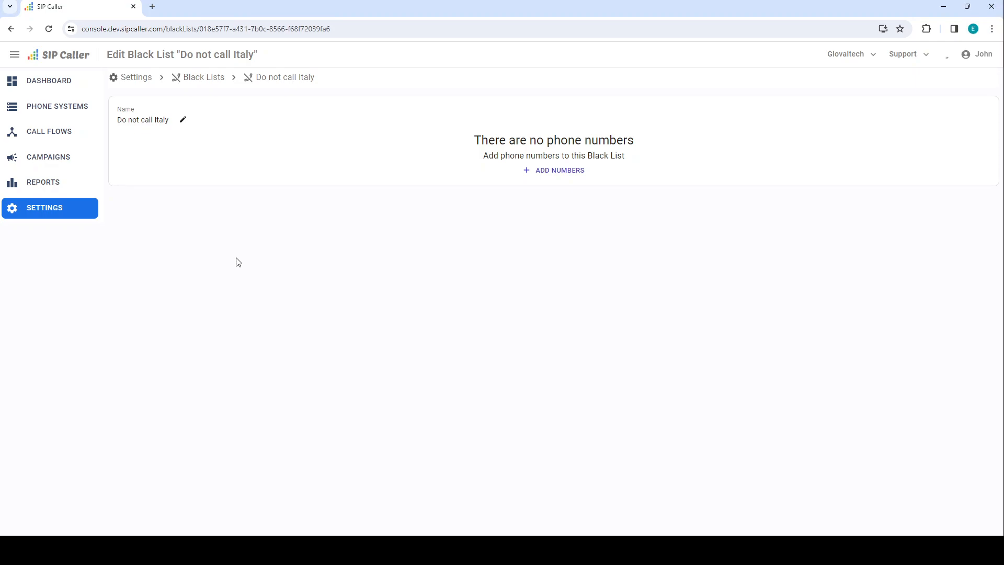
# Assign the Do not call Italy black list to the Survey campaign's behavior settings and save the campaign.
pyautogui.click(58, 158)
pyautogui.click(226, 138)
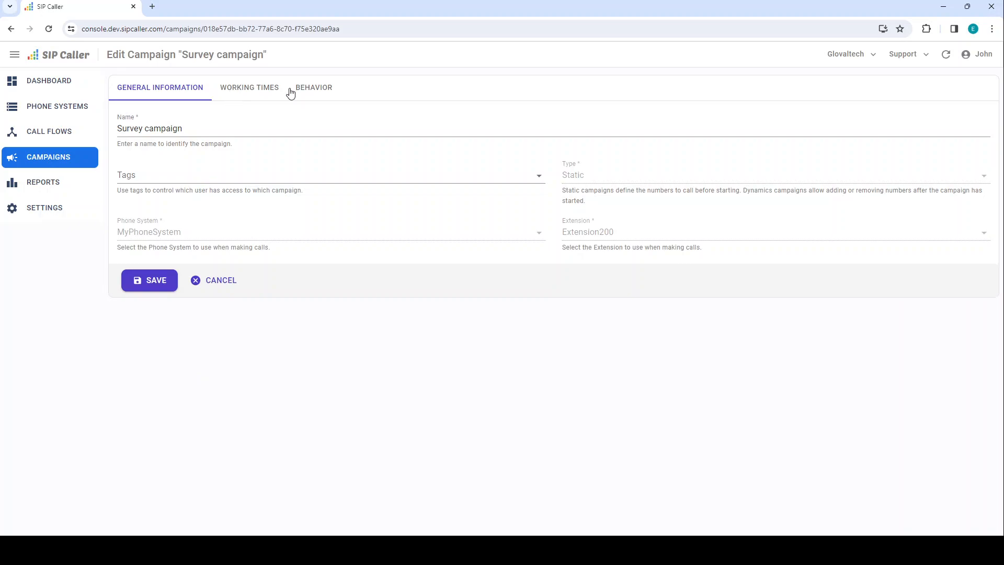
pyautogui.click(310, 90)
pyautogui.click(187, 324)
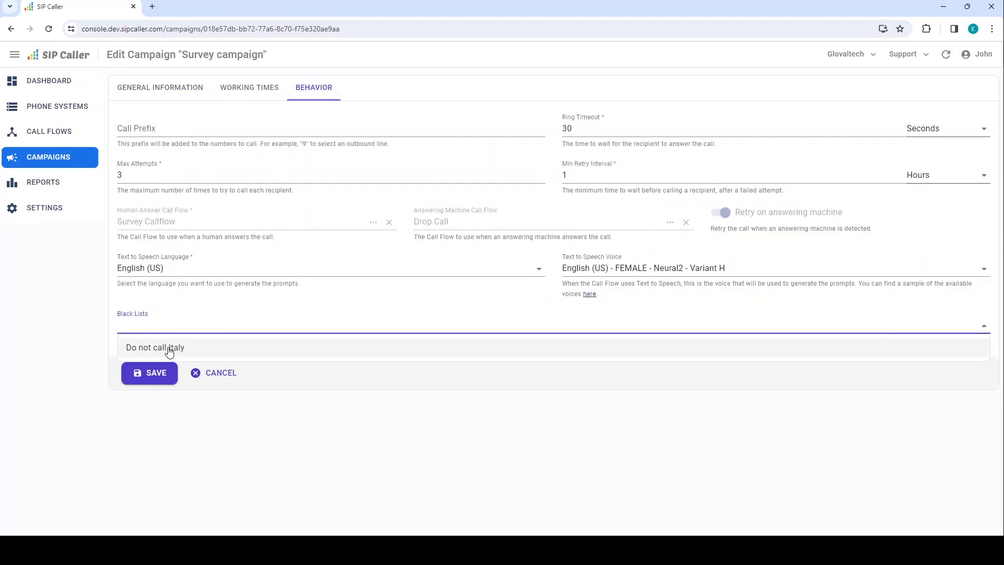
pyautogui.click(170, 349)
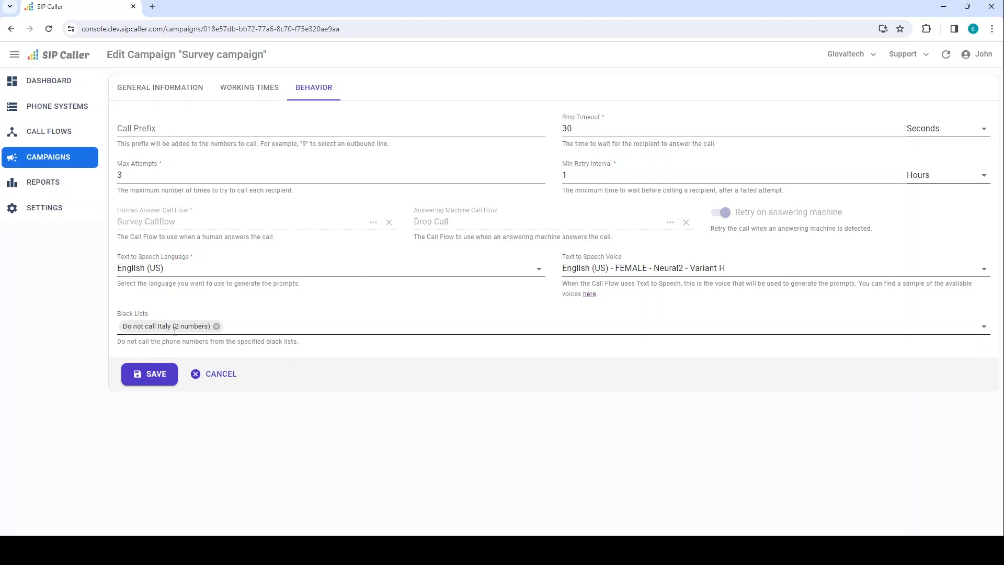
pyautogui.click(151, 374)
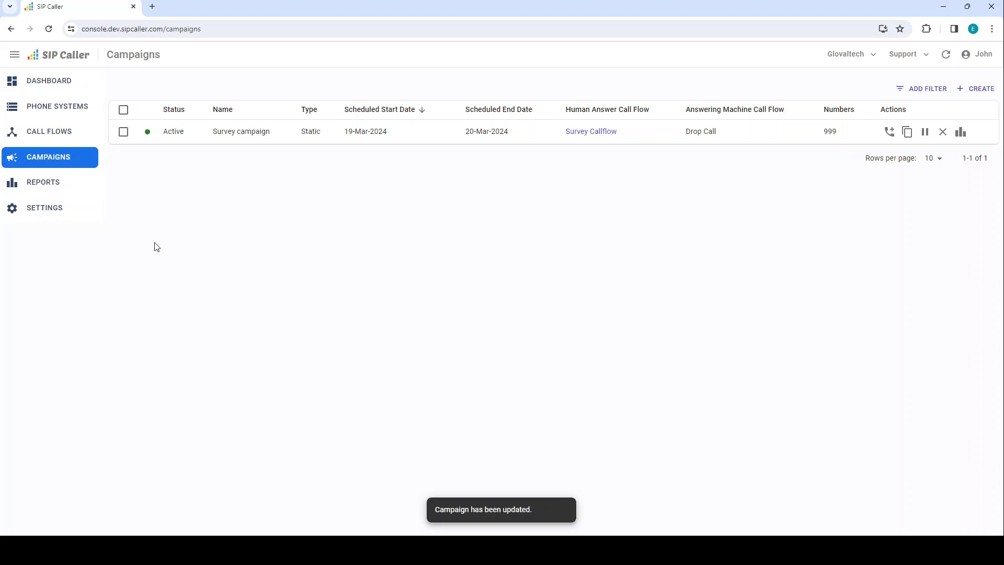
# View the Call Details report of the Survey campaign.
pyautogui.click(51, 186)
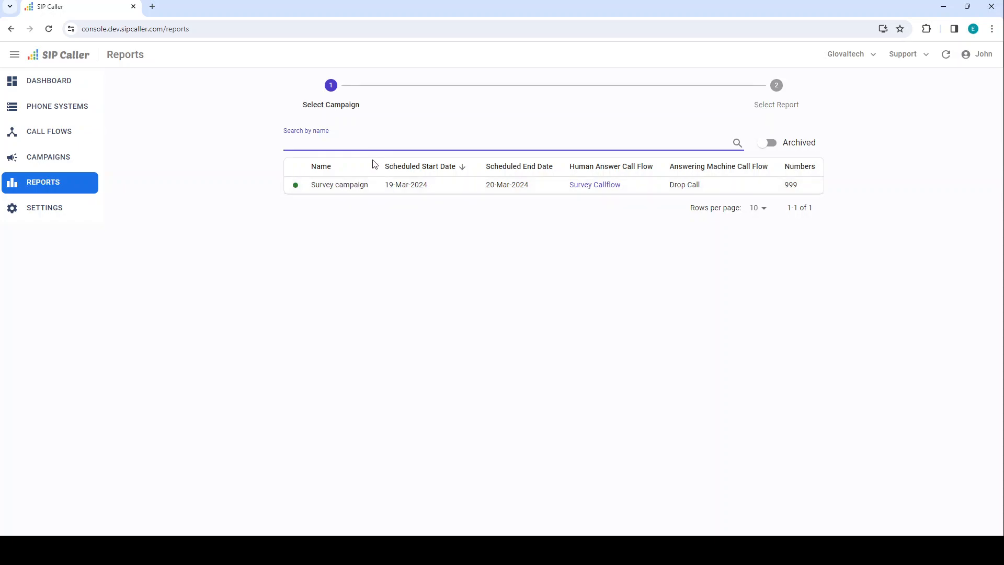
pyautogui.click(366, 186)
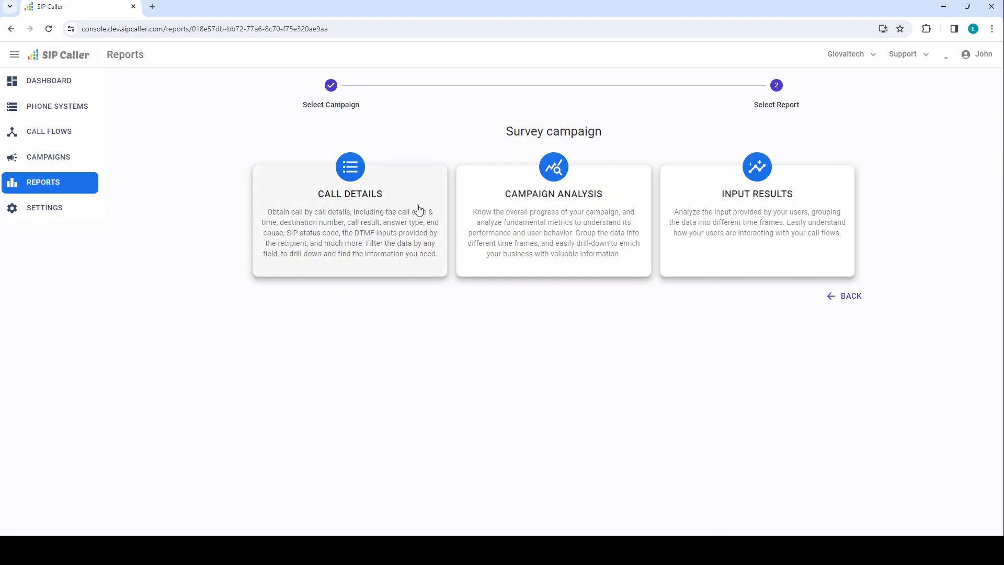
pyautogui.click(354, 234)
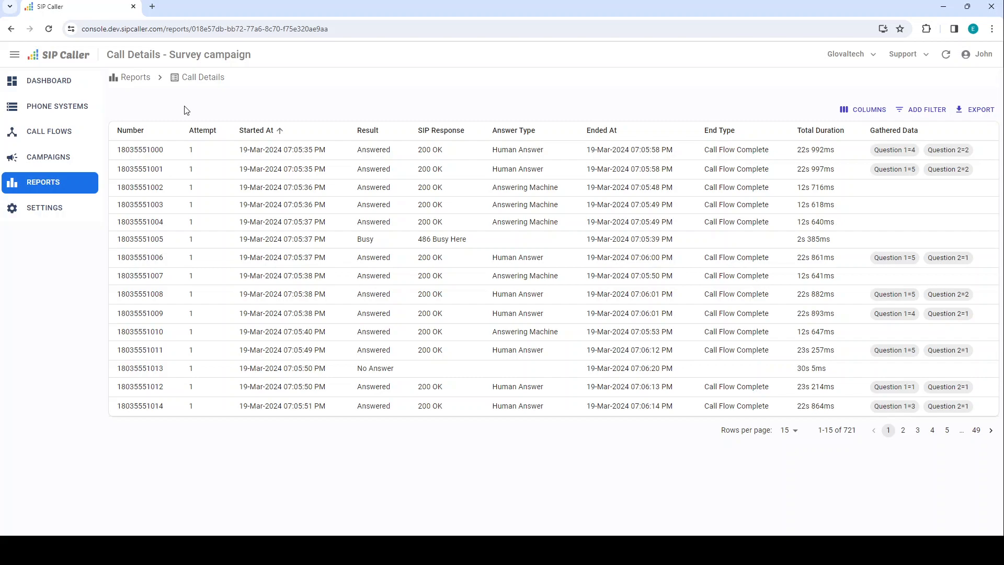
# Start a new call flow with the designer and add a DTMF Input component to it.
pyautogui.click(67, 135)
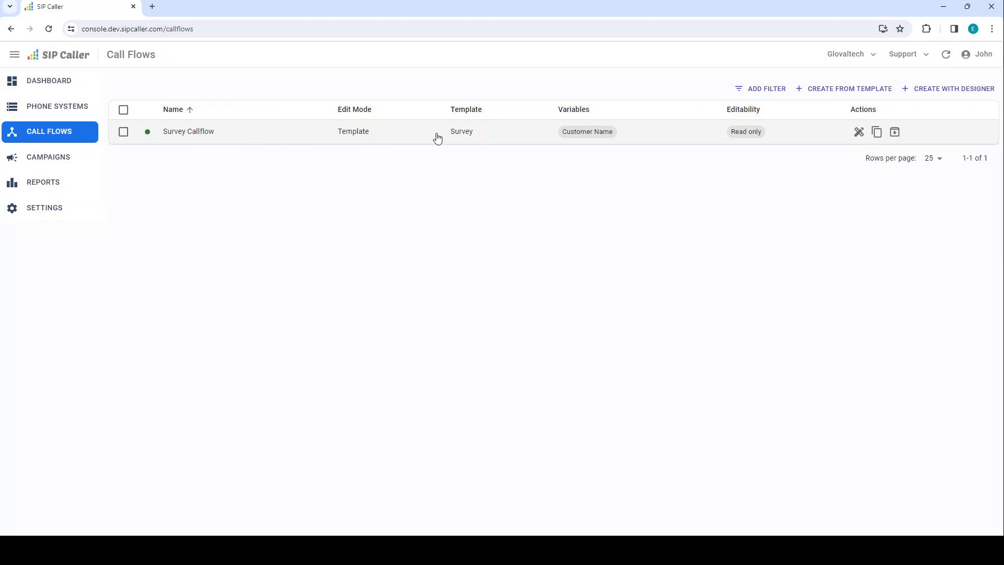
pyautogui.click(961, 89)
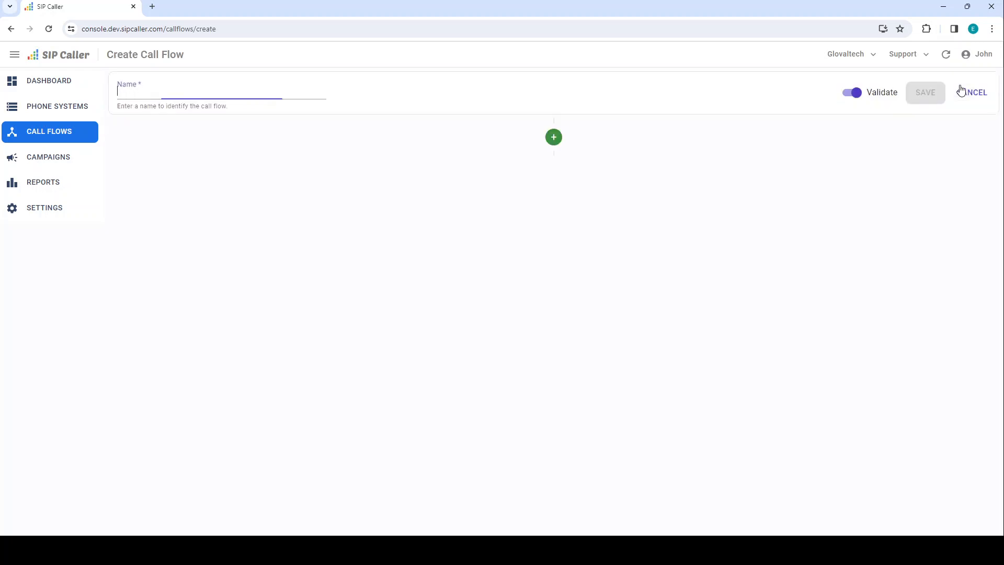
pyautogui.click(554, 138)
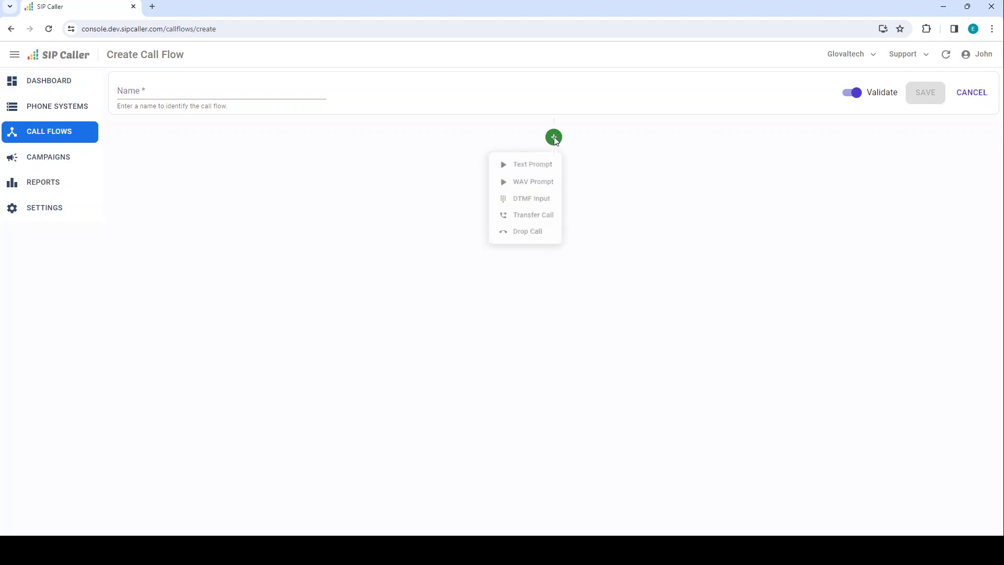
pyautogui.click(529, 203)
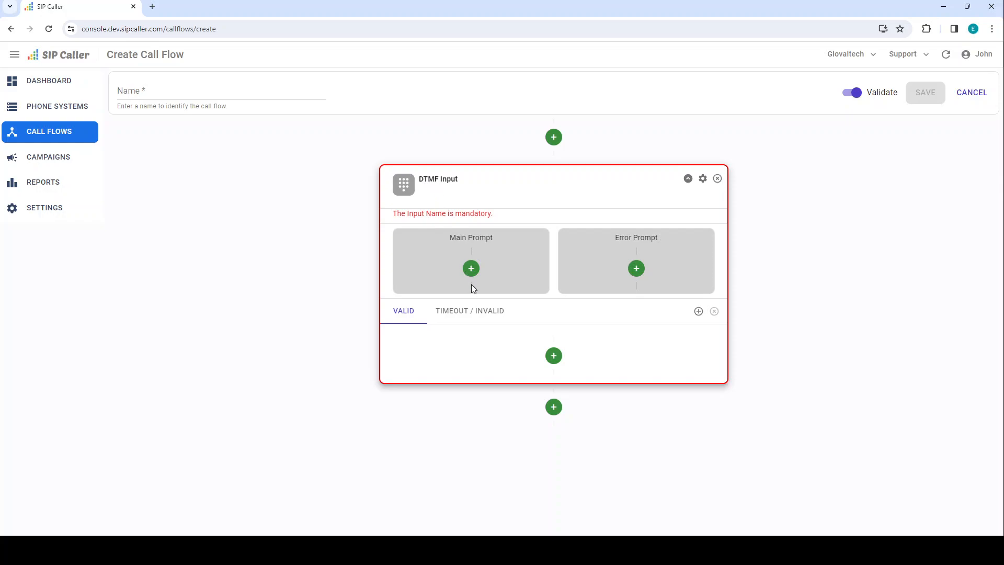
# Add a Text Prompt with the message "Please enter your option." as the DTMF Input's main prompt.
pyautogui.click(472, 268)
pyautogui.click(459, 296)
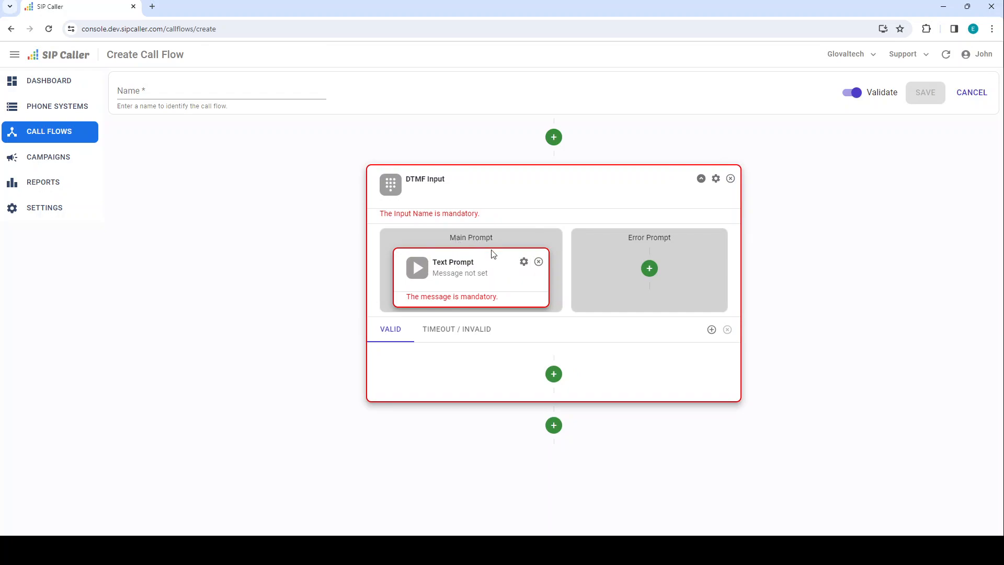
pyautogui.click(524, 262)
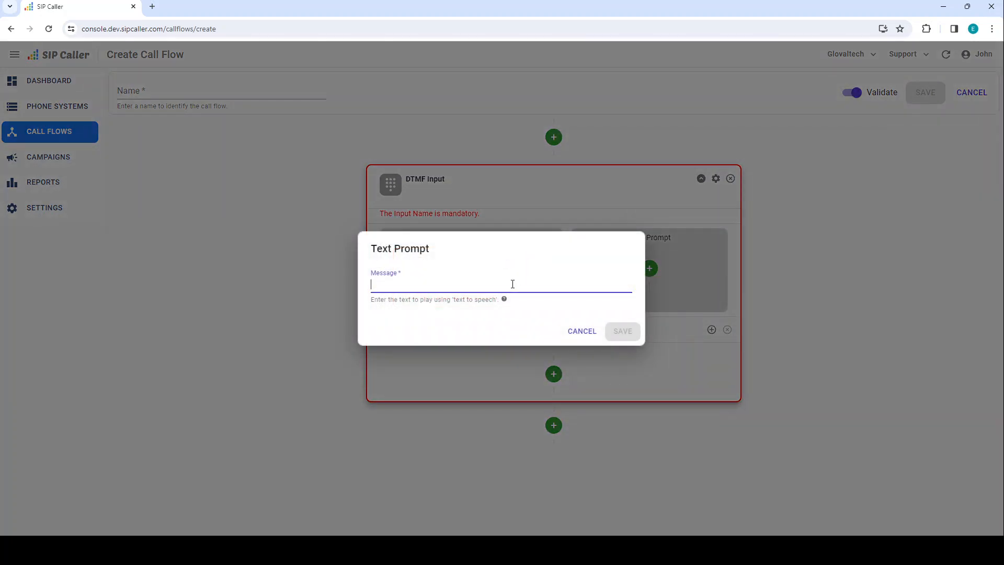
pyautogui.write('Please enter ')
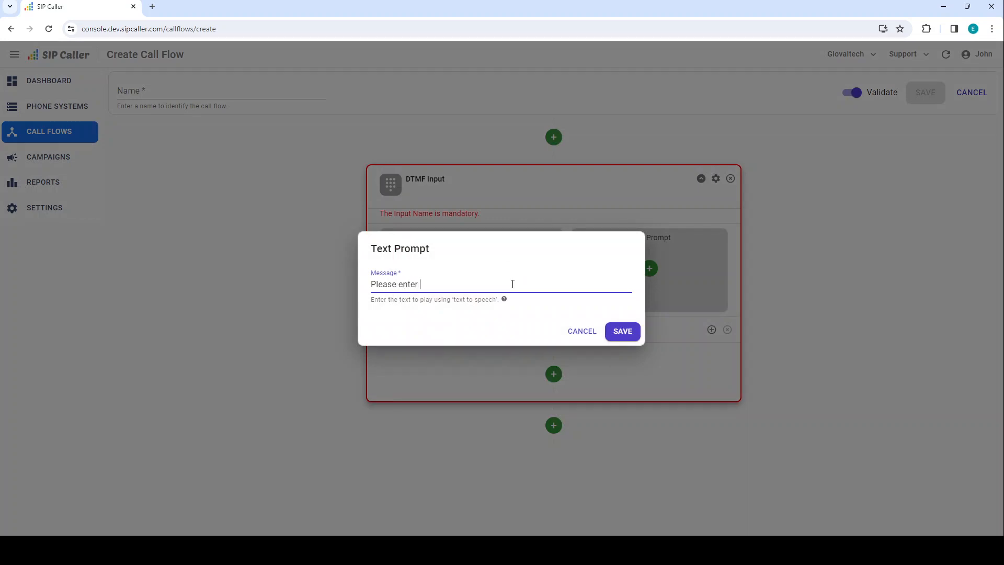
pyautogui.write('your option.')
pyautogui.click(619, 331)
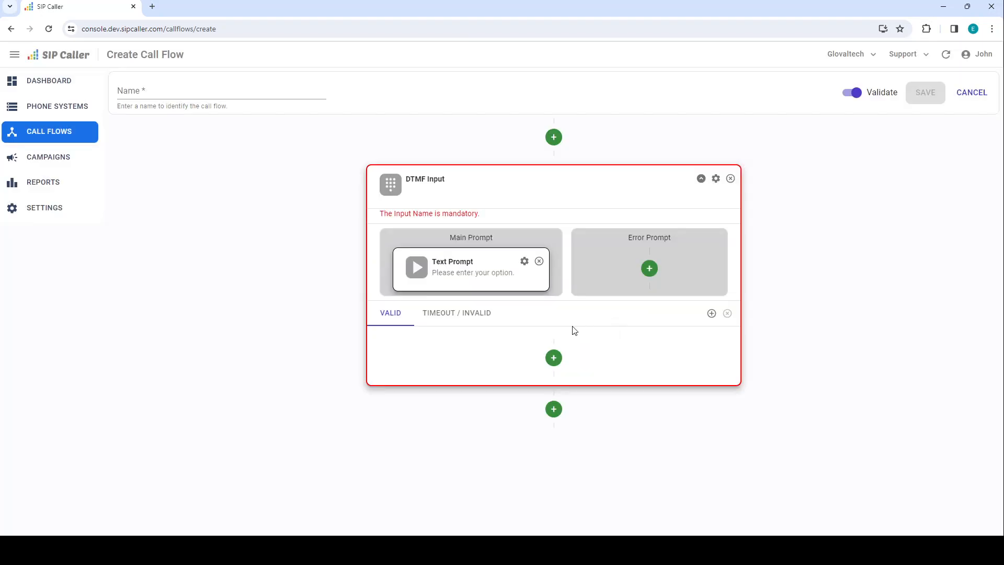
# Add a Text Prompt with the message "Your input is invalid." as the DTMF Input's error prompt.
pyautogui.click(649, 268)
pyautogui.click(639, 299)
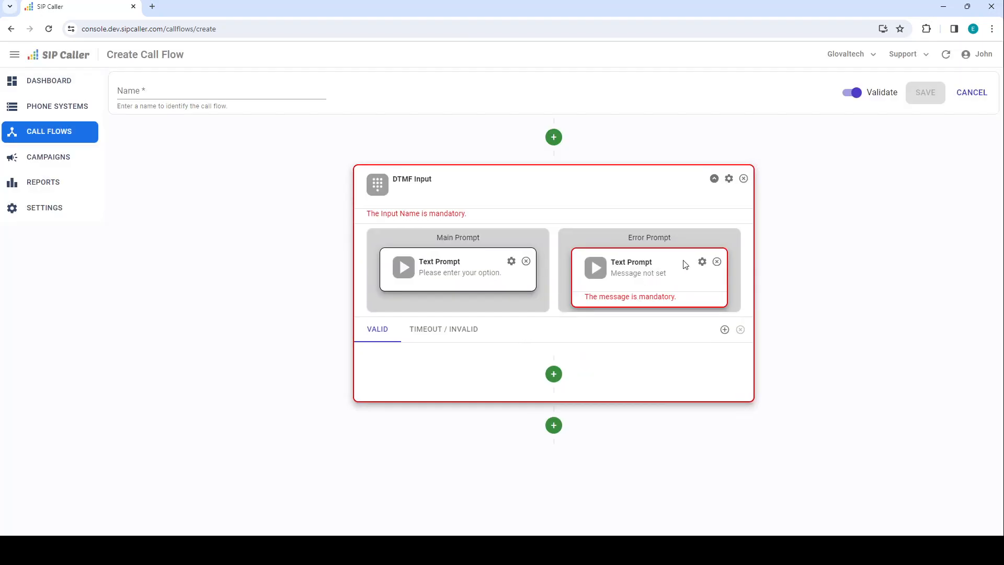
pyautogui.click(701, 262)
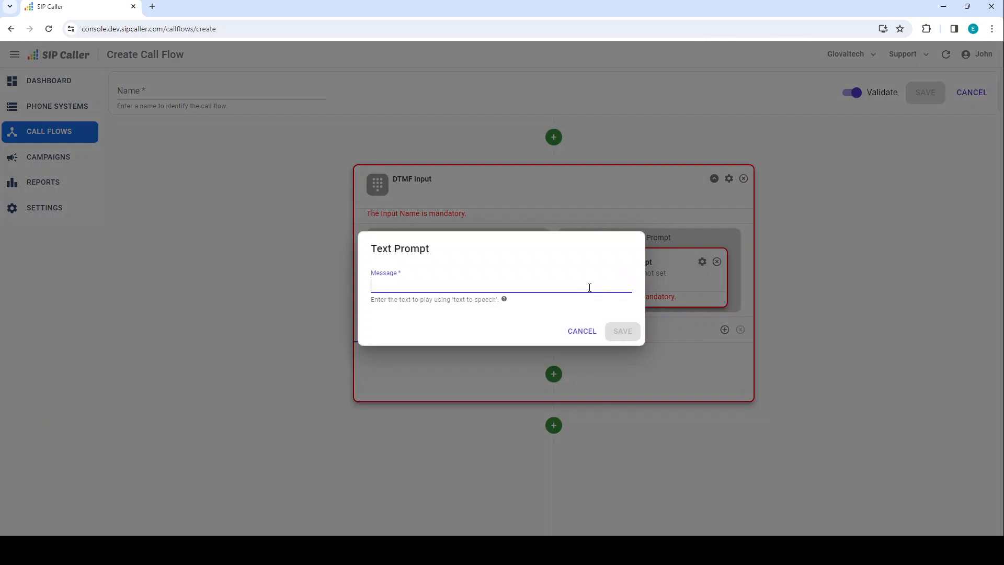
pyautogui.write('Yuur ')
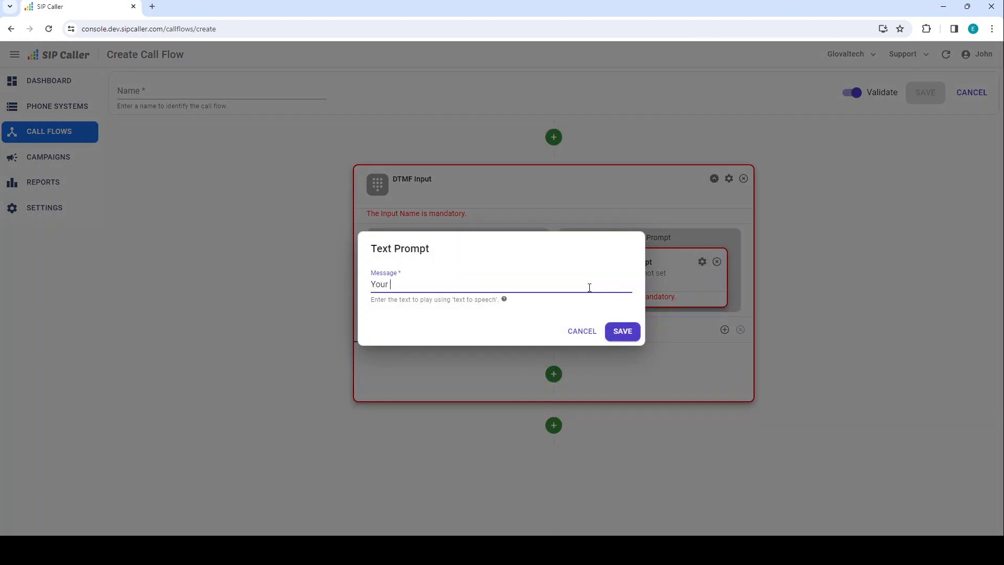
pyautogui.write('input is invalid.')
pyautogui.click(622, 335)
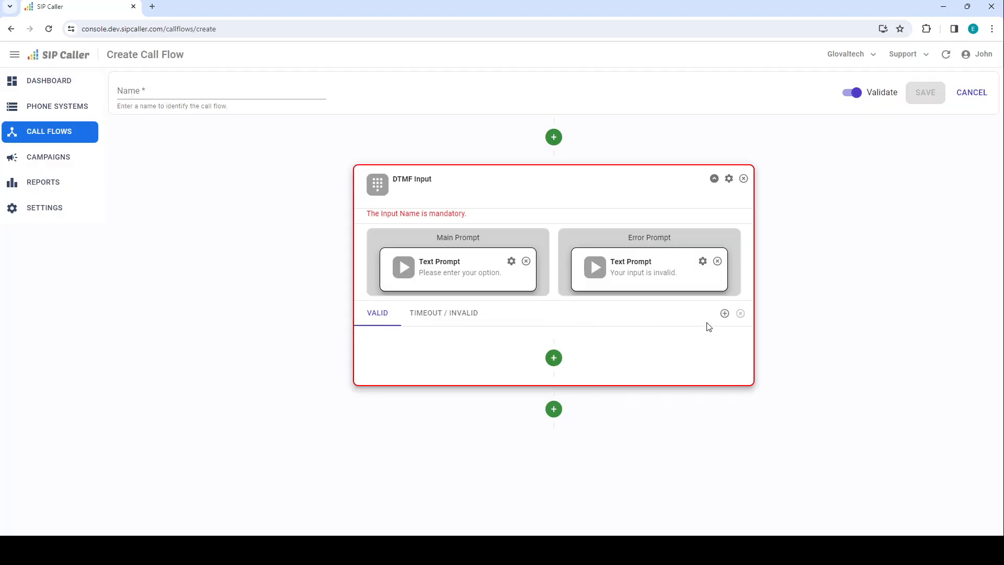
# Add an output to the DTMF Input that matches the digit 1.
pyautogui.click(724, 313)
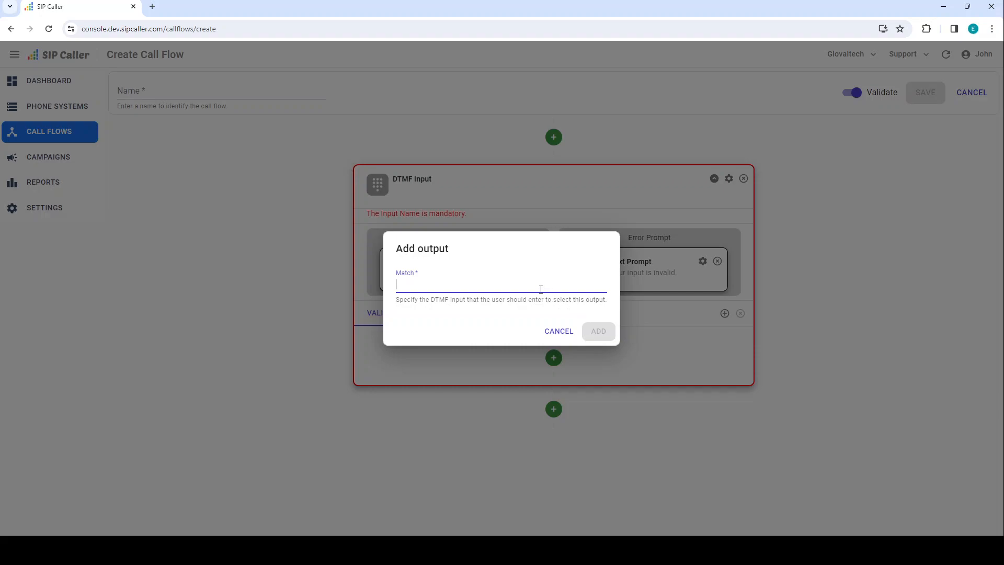
pyautogui.write('1')
pyautogui.click(596, 331)
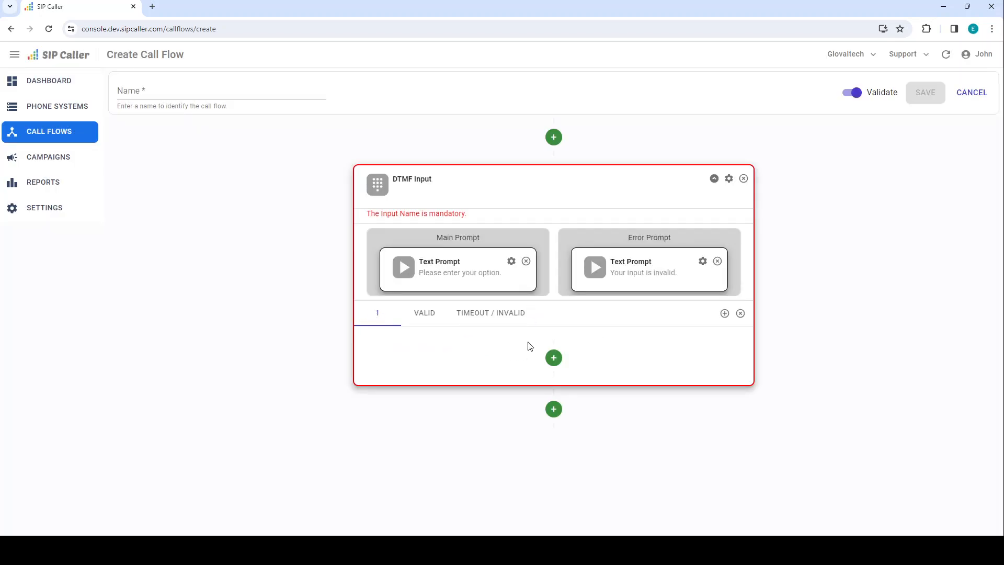
# Add a Transfer Call component to output 1 of the DTMF Input, with 800 as its destination.
pyautogui.click(554, 358)
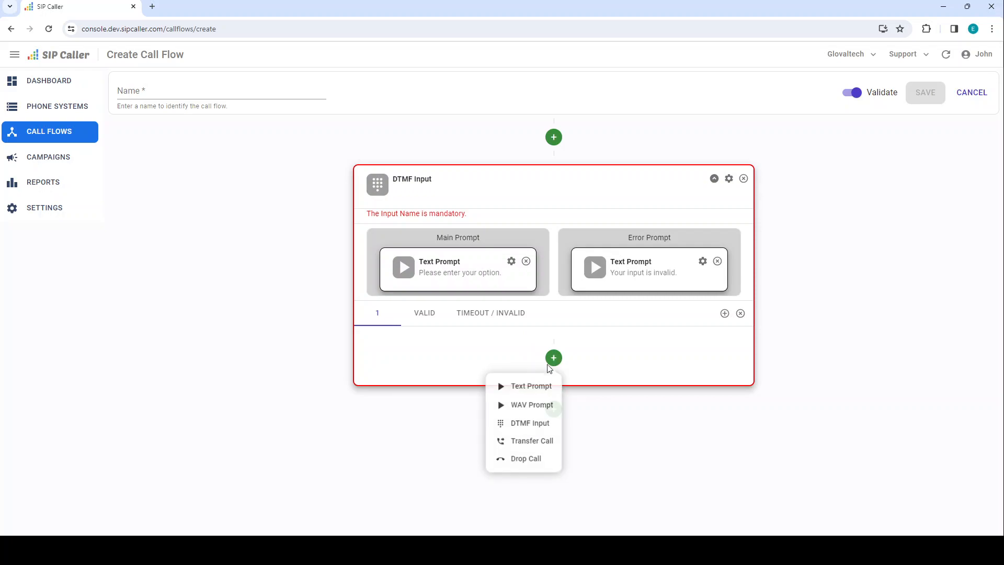
pyautogui.click(536, 442)
pyautogui.click(589, 400)
pyautogui.write('8')
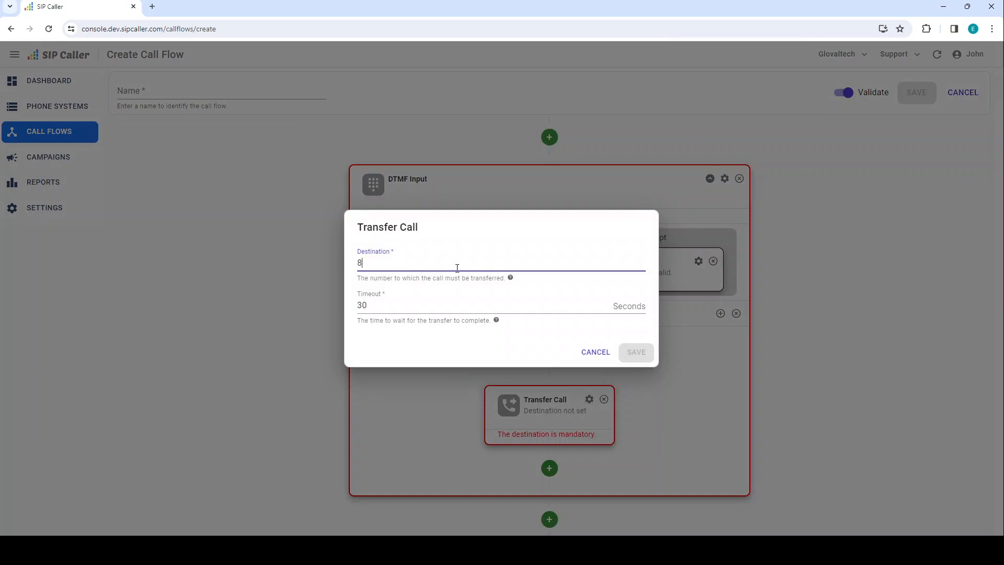
pyautogui.write('00')
pyautogui.click(629, 355)
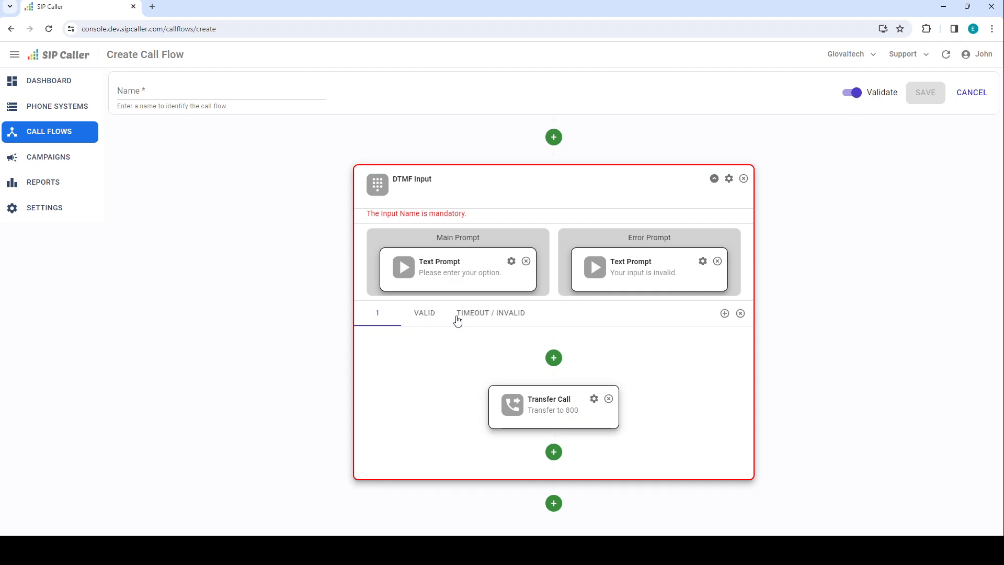
# Add a Drop Call component to the Timeout / Invalid output of the DTMF Input.
pyautogui.click(482, 317)
pyautogui.click(554, 359)
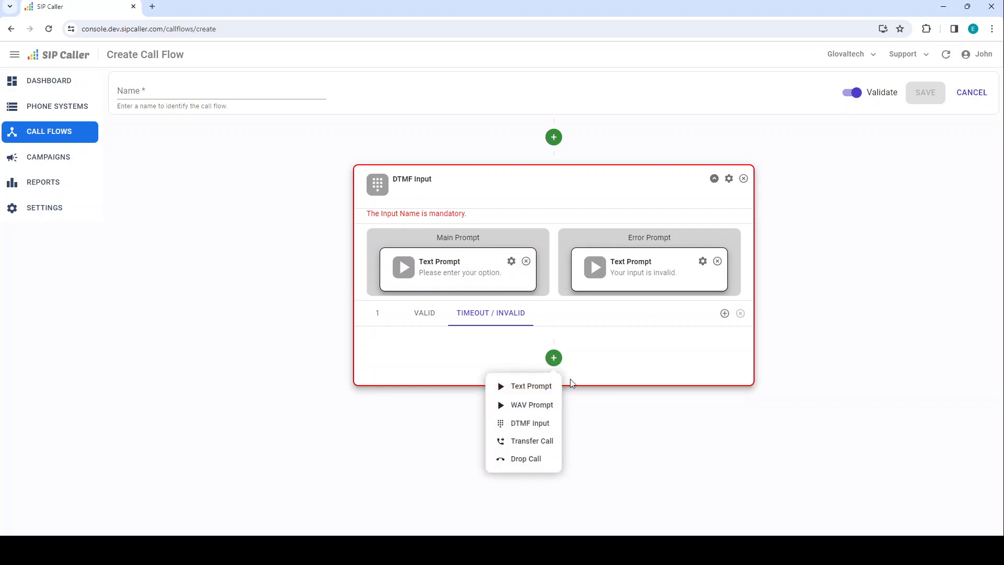
pyautogui.click(528, 460)
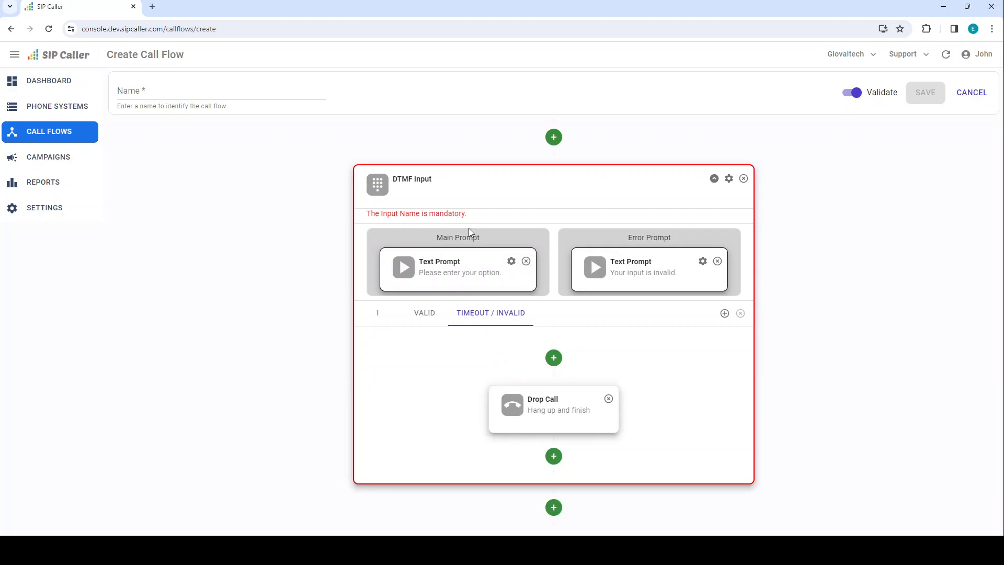
# Set the DTMF Input's input name to MyInput in its settings.
pyautogui.click(729, 179)
pyautogui.click(422, 386)
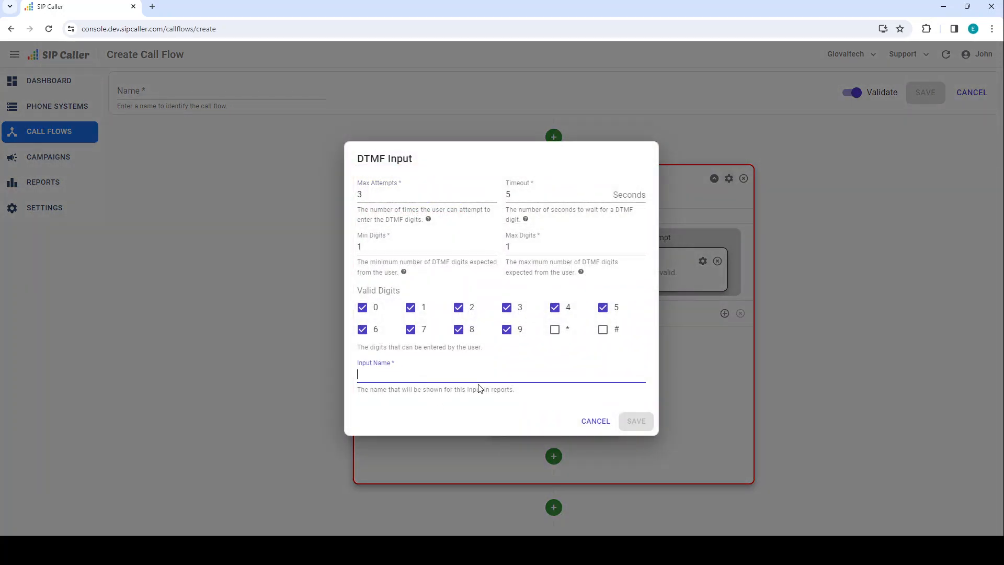
pyautogui.write('MyInput')
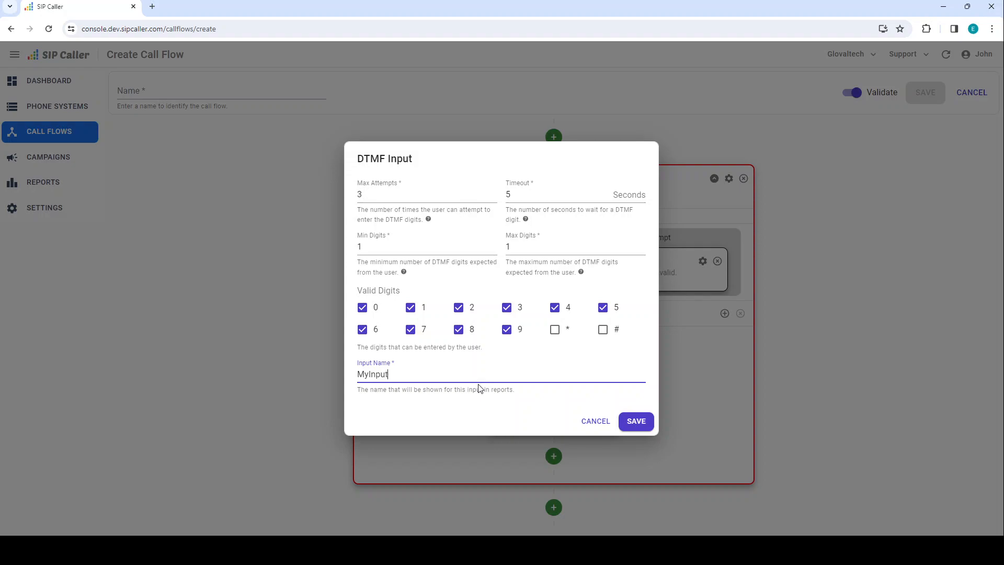
# Exclude 0, 6, 7, 8 and 9 from the DTMF Input's valid digits, leaving 1 to 5, and save the settings.
pyautogui.click(363, 329)
pyautogui.click(362, 308)
pyautogui.click(459, 329)
pyautogui.click(410, 329)
pyautogui.click(507, 330)
pyautogui.click(402, 250)
pyautogui.press('Tab')
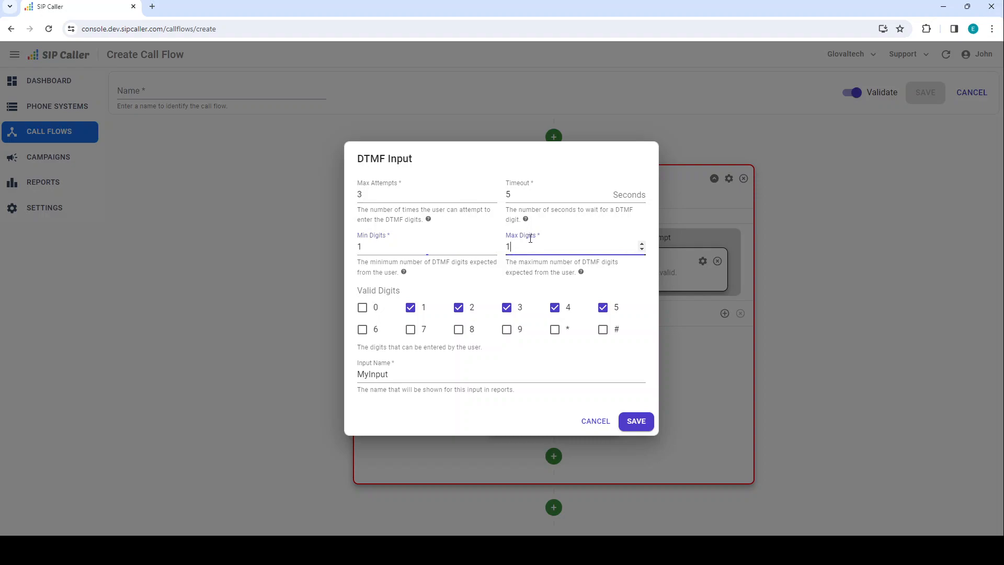
pyautogui.click(527, 196)
pyautogui.doubleClick(516, 183)
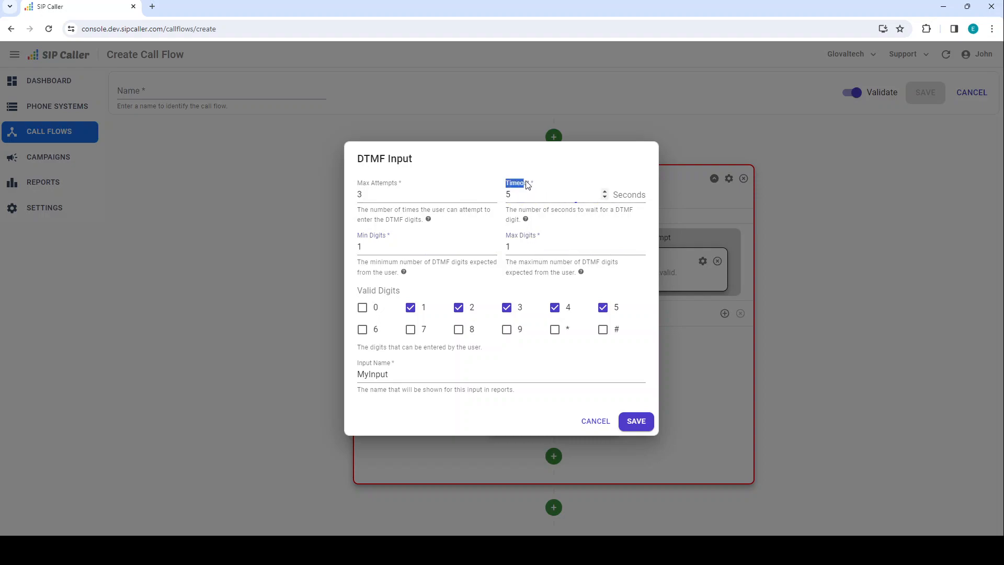
pyautogui.click(374, 187)
pyautogui.doubleClick(374, 187)
pyautogui.click(412, 199)
pyautogui.click(635, 422)
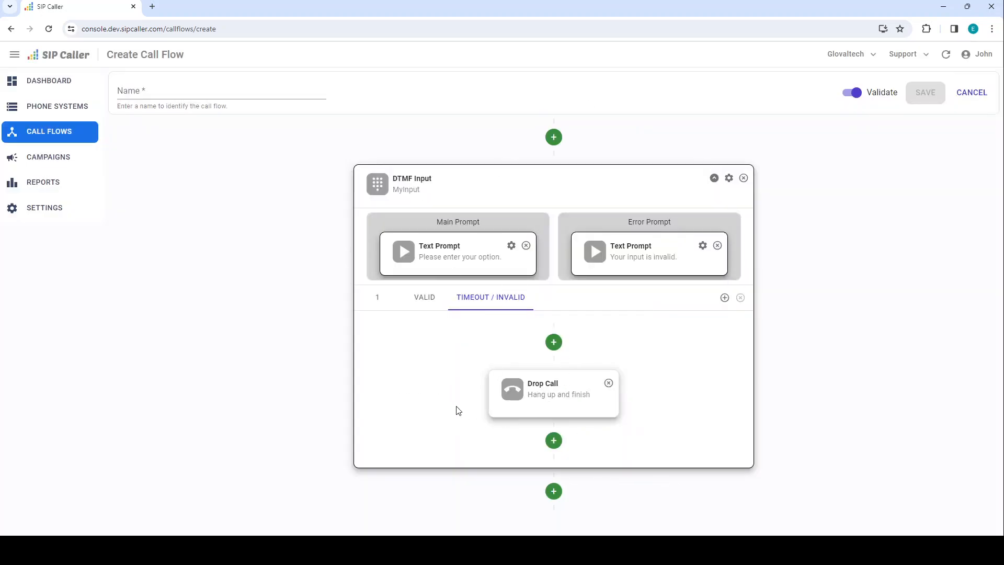
# Add a WAV Prompt component below the DTMF Input.
pyautogui.click(377, 298)
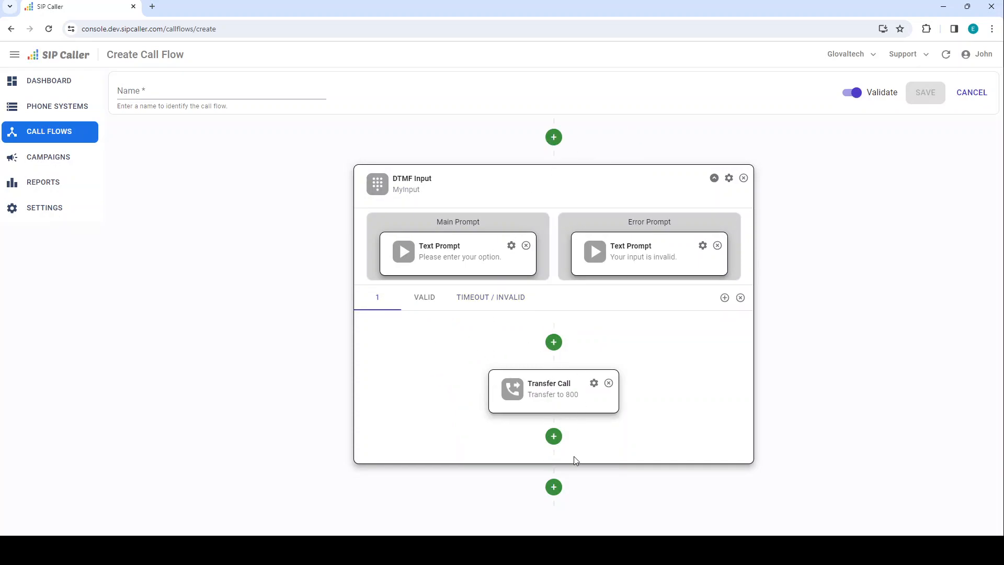
pyautogui.click(553, 487)
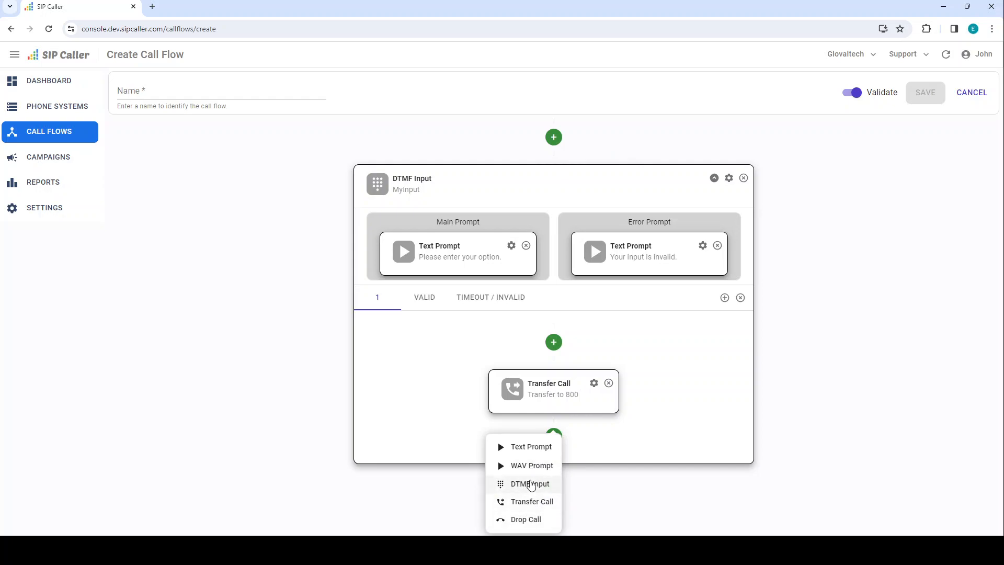
pyautogui.click(532, 467)
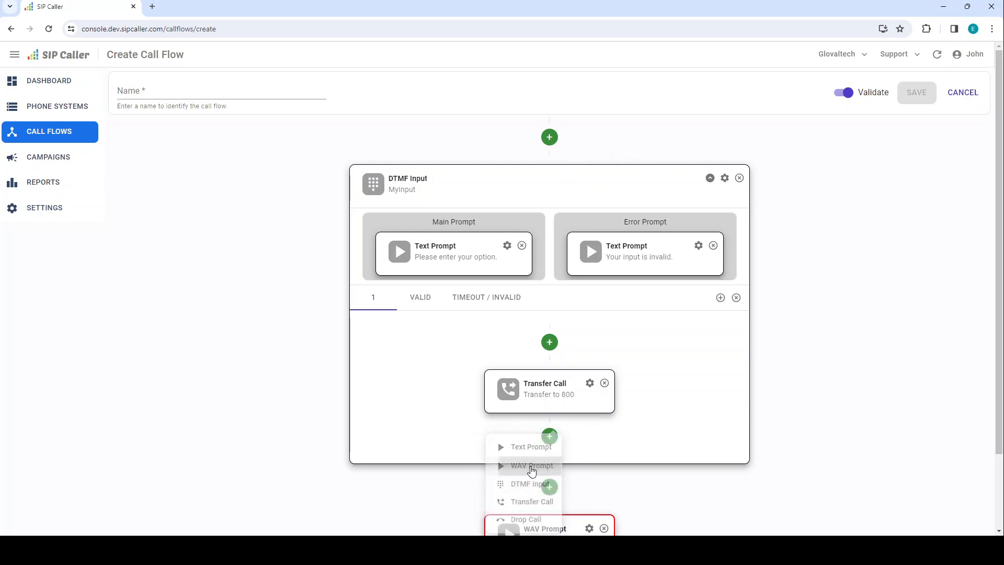
pyautogui.scroll(-2, 575, 444)
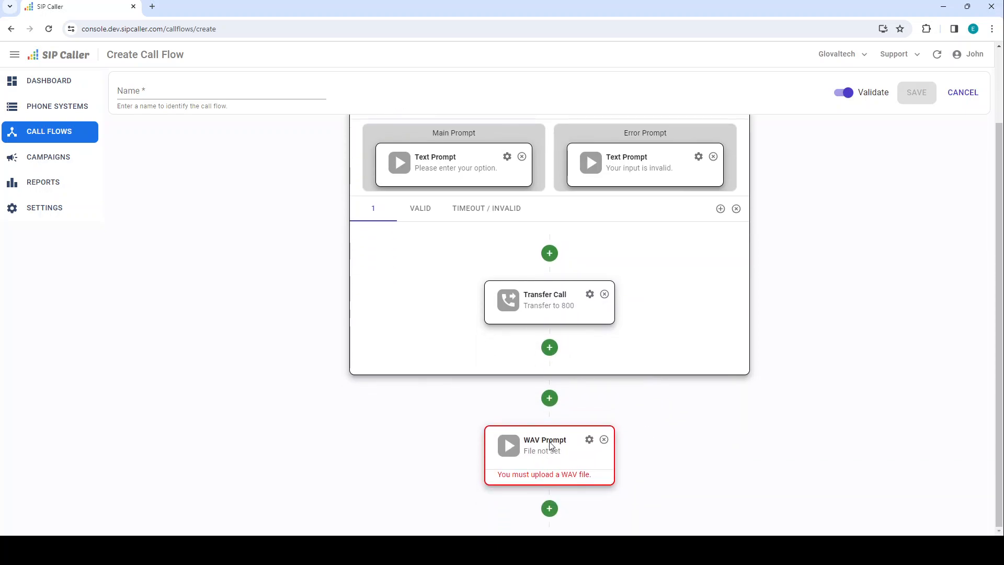
# Move the WAV Prompt into output 1 of the DTMF Input, above the Transfer Call, and delete it.
pyautogui.click(423, 210)
pyautogui.click(377, 297)
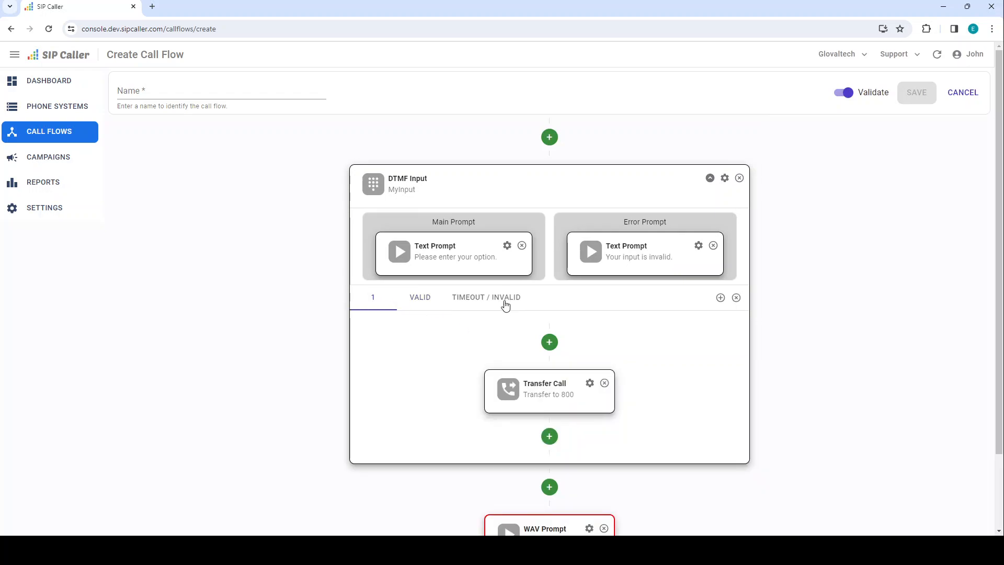
pyautogui.scroll(-2, 580, 449)
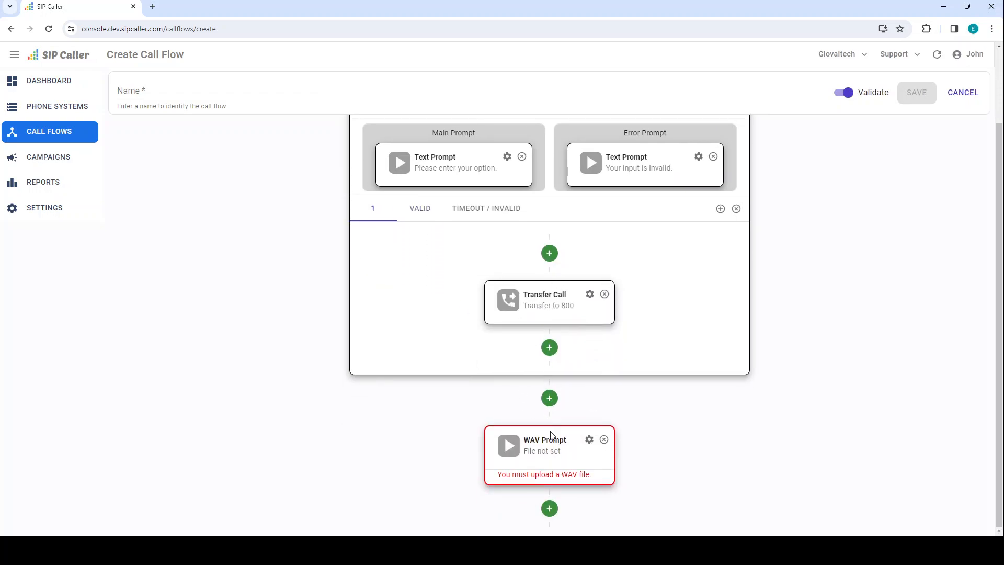
pyautogui.moveTo(549, 441); pyautogui.dragTo(555, 316)
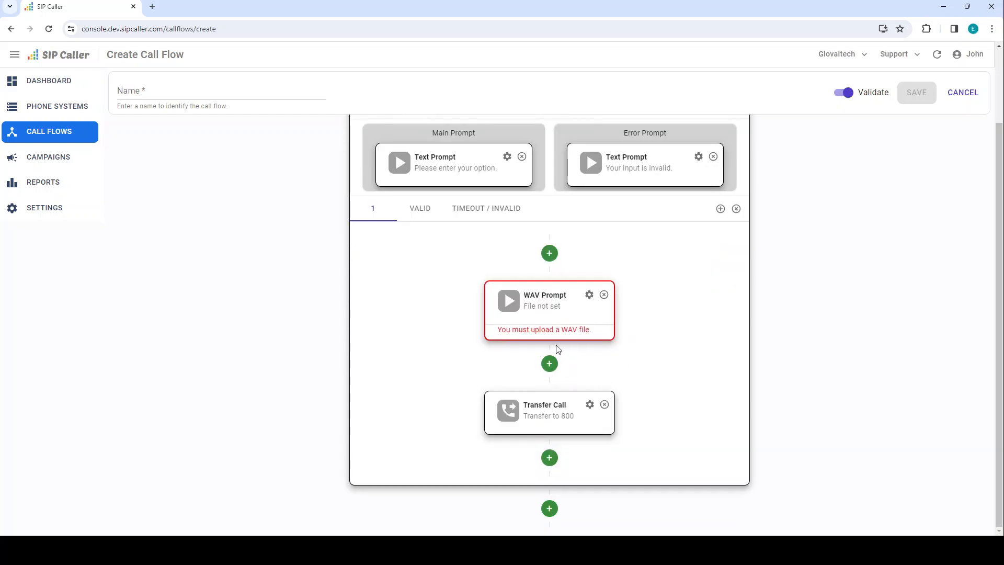
pyautogui.click(604, 294)
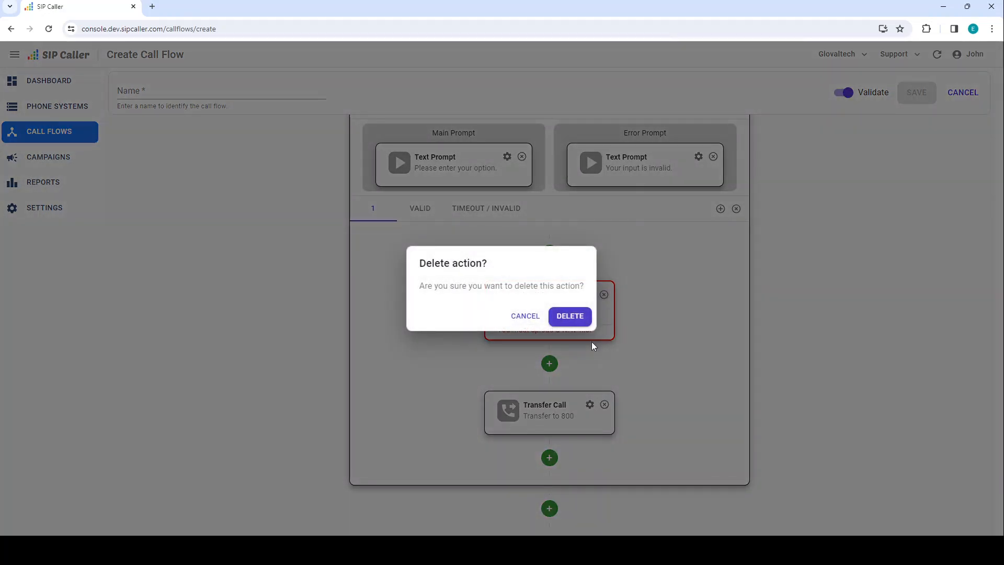
pyautogui.click(570, 314)
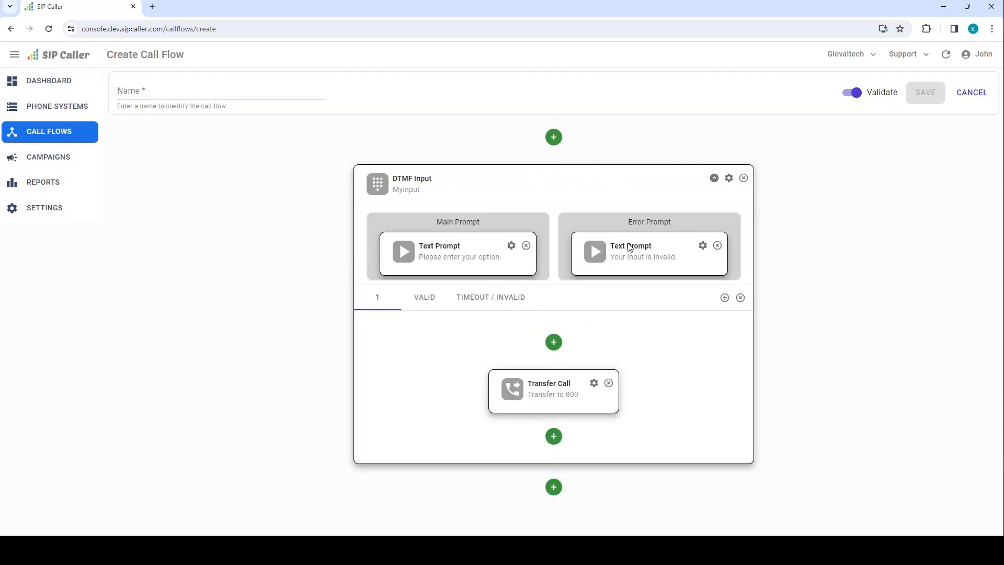
# Name the call flow "Designer callflow", save it and return to the call flow list.
pyautogui.click(184, 85)
pyautogui.write('Desig')
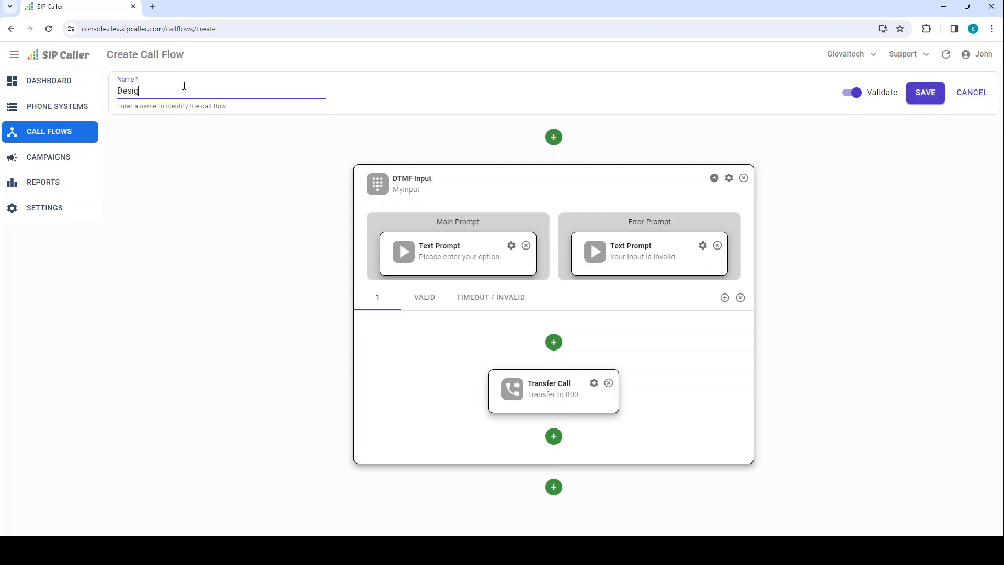
pyautogui.write('ner callflow')
pyautogui.click(916, 99)
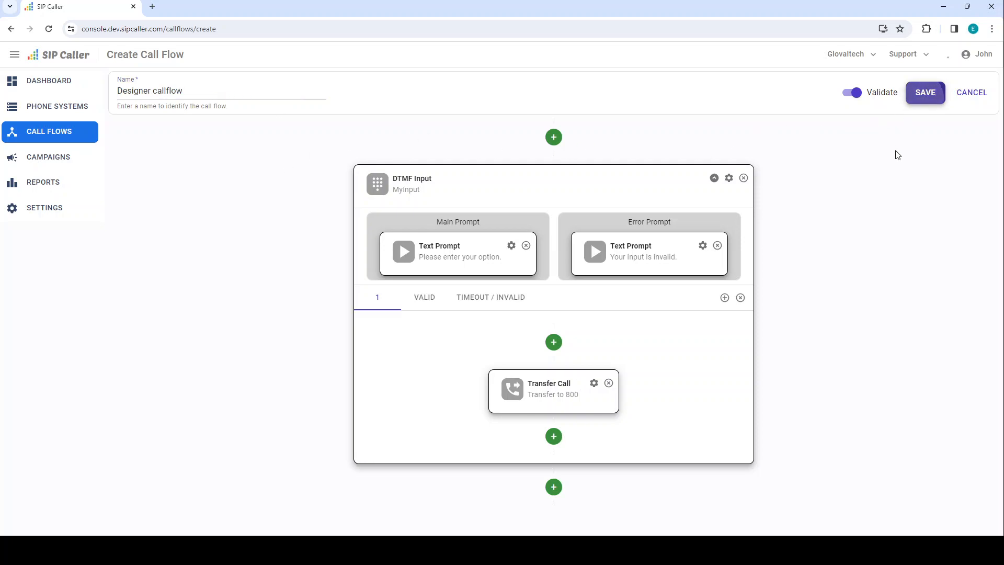
pyautogui.click(51, 137)
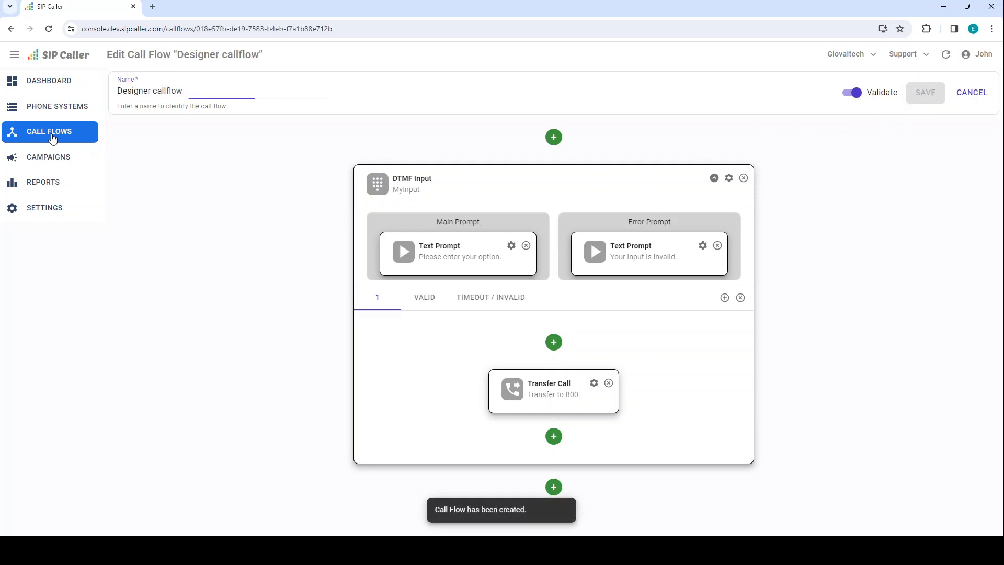